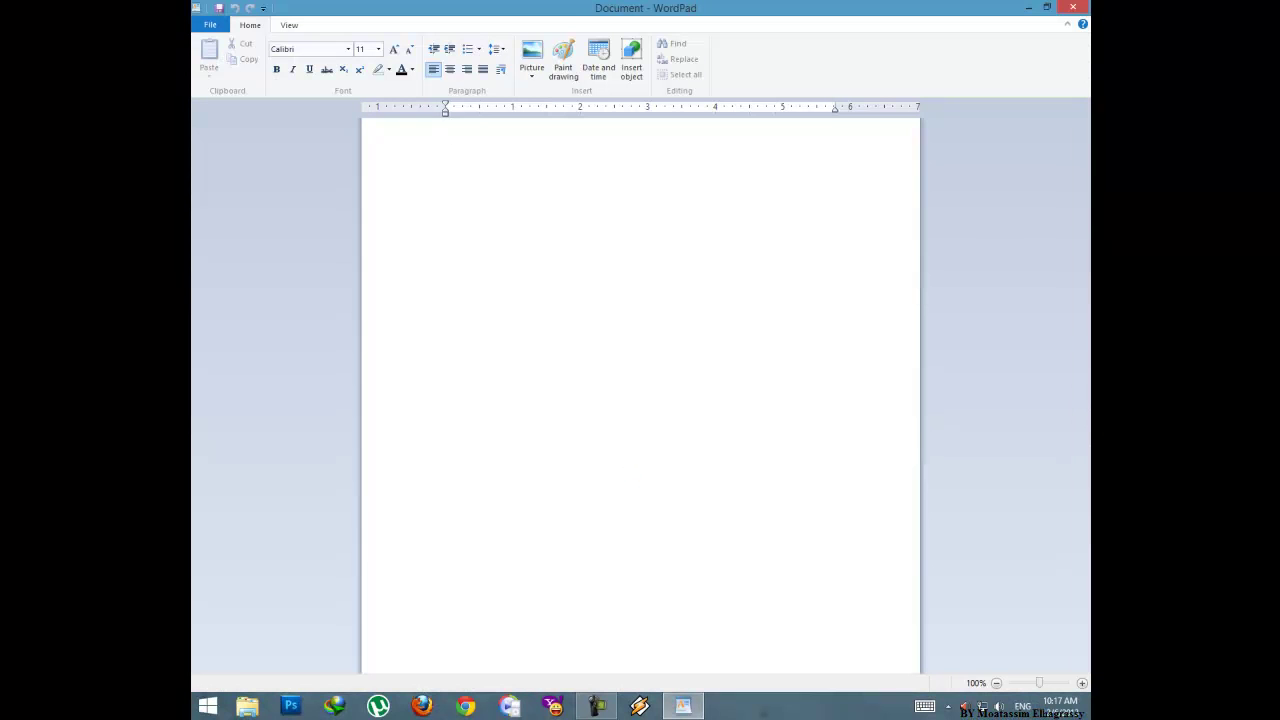
# Write "slam 3alekom y gma3a deh tarekt el tasteb bta3t el brtameg el adhaly kamel" in the document, with "OK" on the next line.
pyautogui.write('om y gma3a deh tarekt')
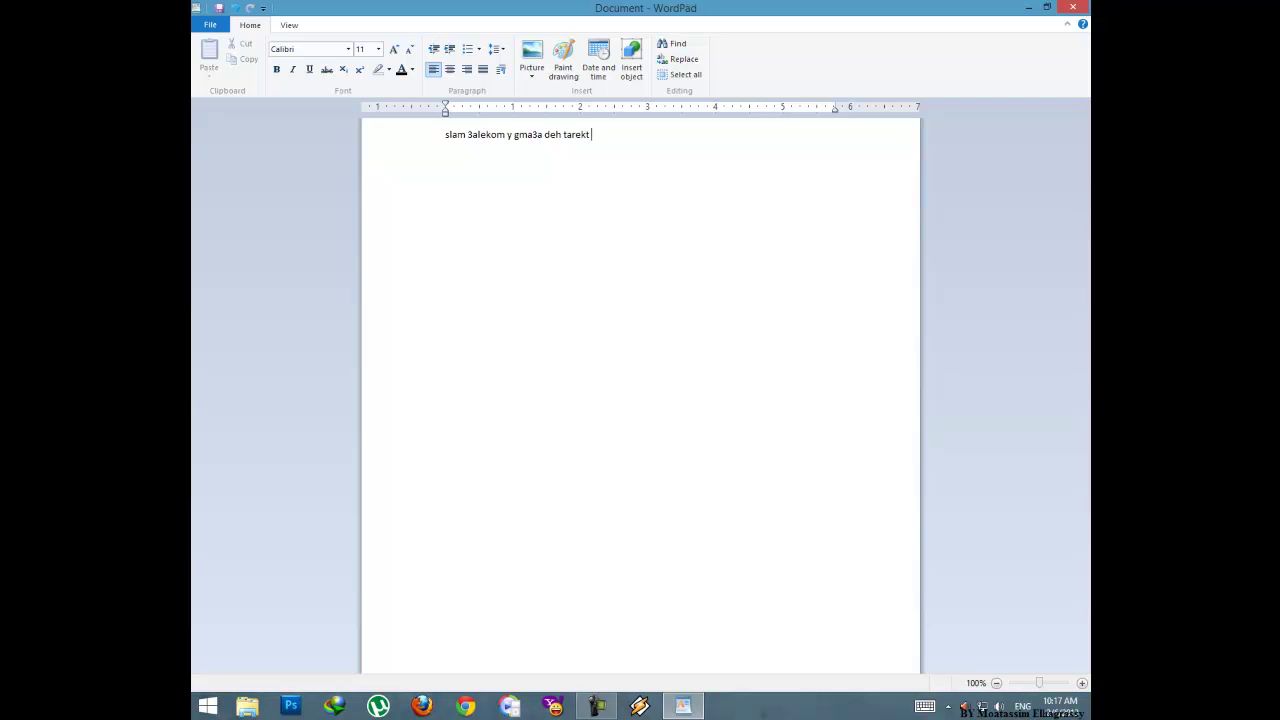
pyautogui.write(' el tasteb bta3t el brtameg el adhaly kamel')
pyautogui.press('Return')
pyautogui.write('OK')
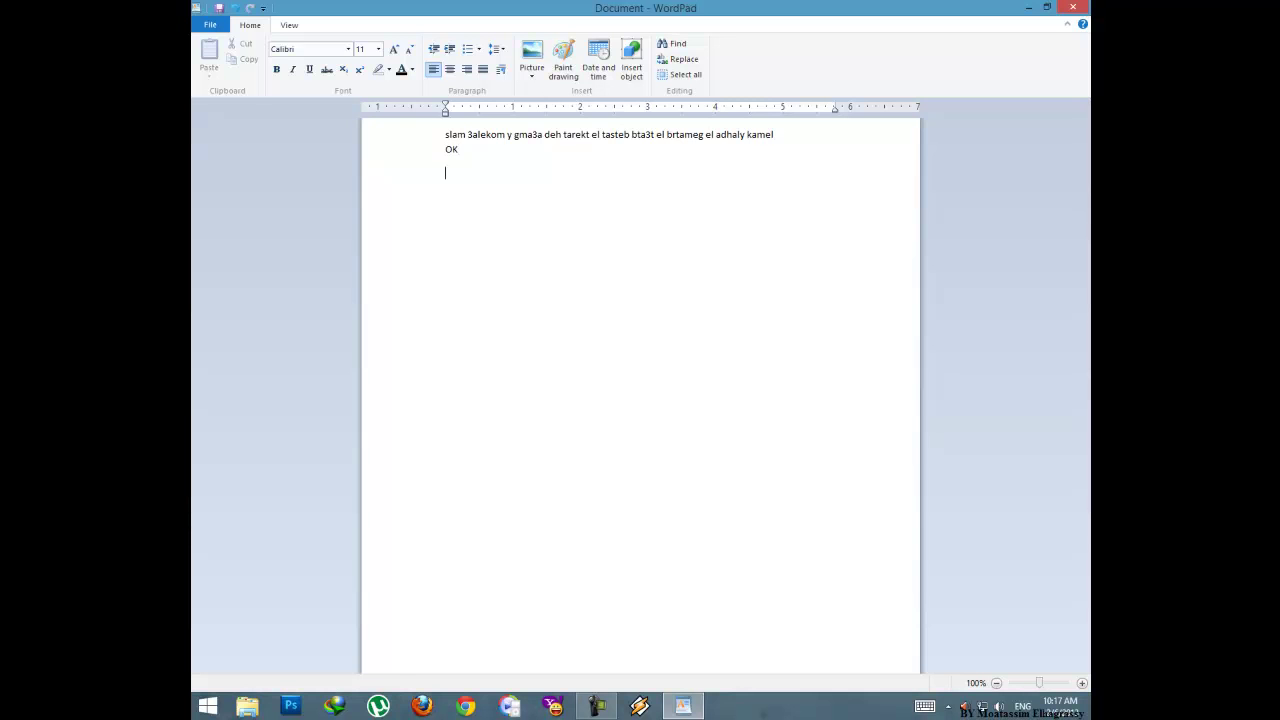
pyautogui.press('Return')
# Open the Programs folder inside MCIT Grant on the D: drive in File Explorer.
pyautogui.click(1029, 7)
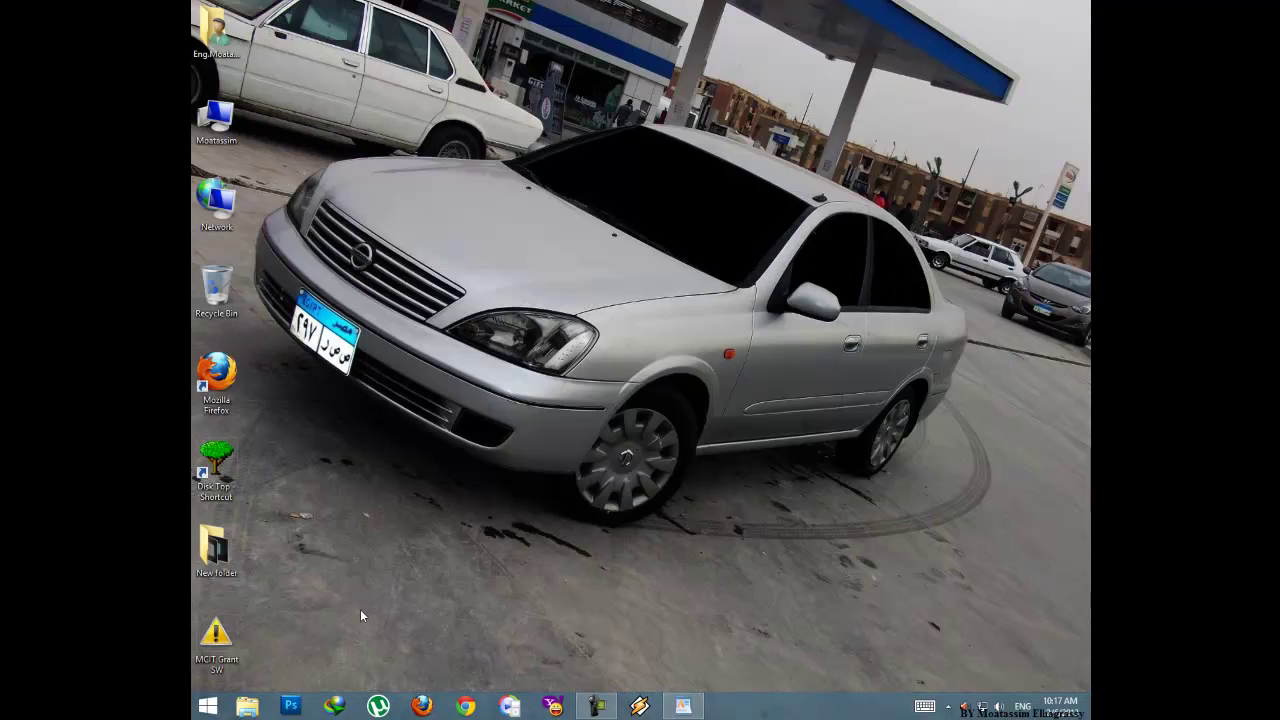
pyautogui.doubleClick(226, 118)
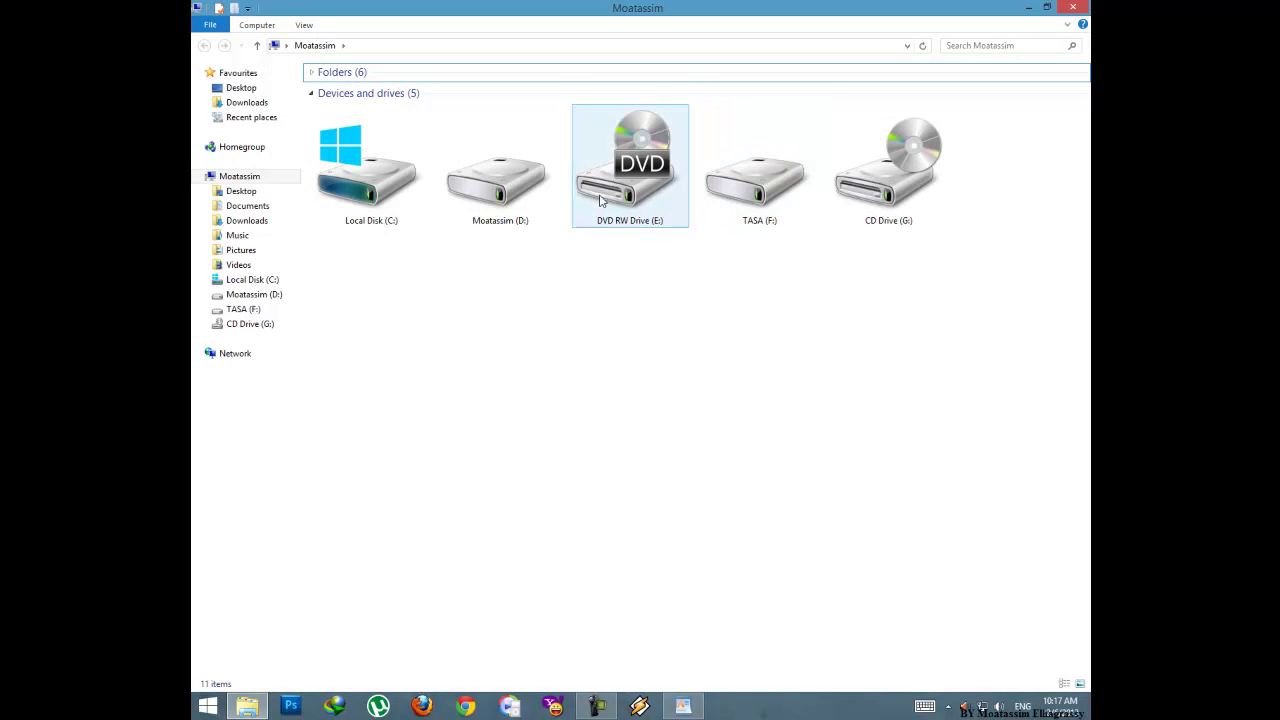
pyautogui.doubleClick(550, 180)
pyautogui.doubleClick(745, 112)
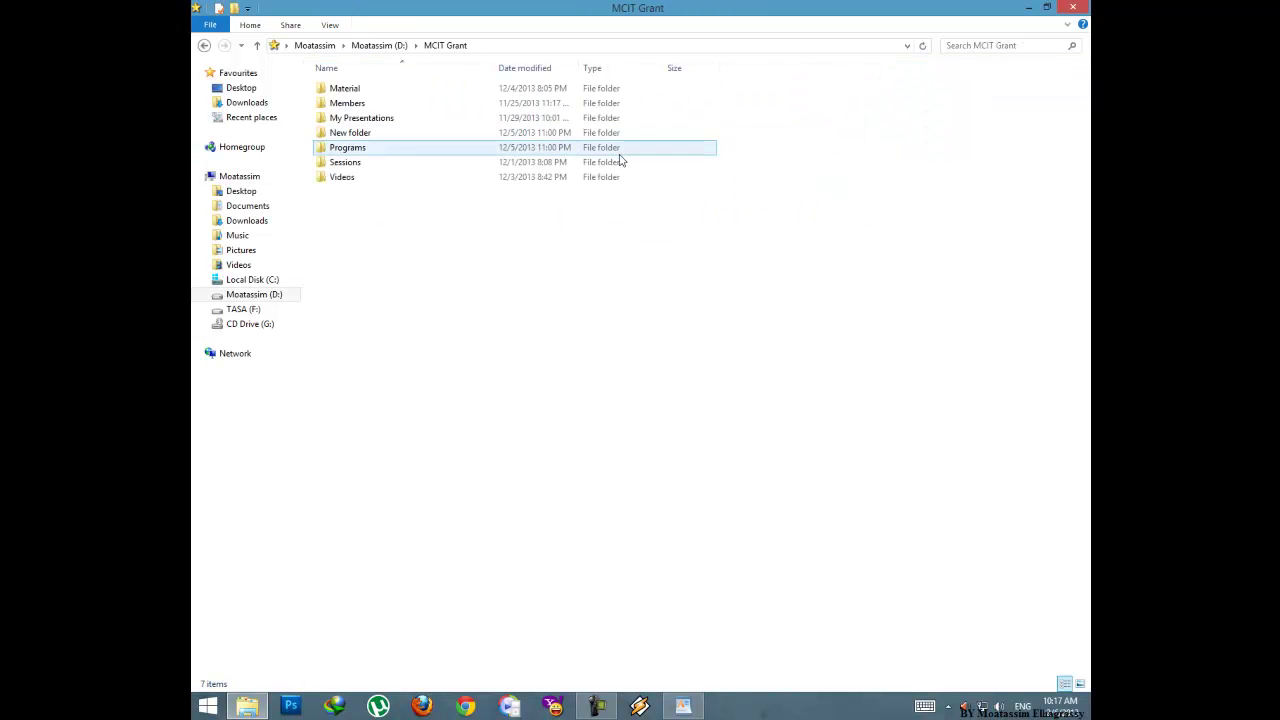
pyautogui.doubleClick(350, 150)
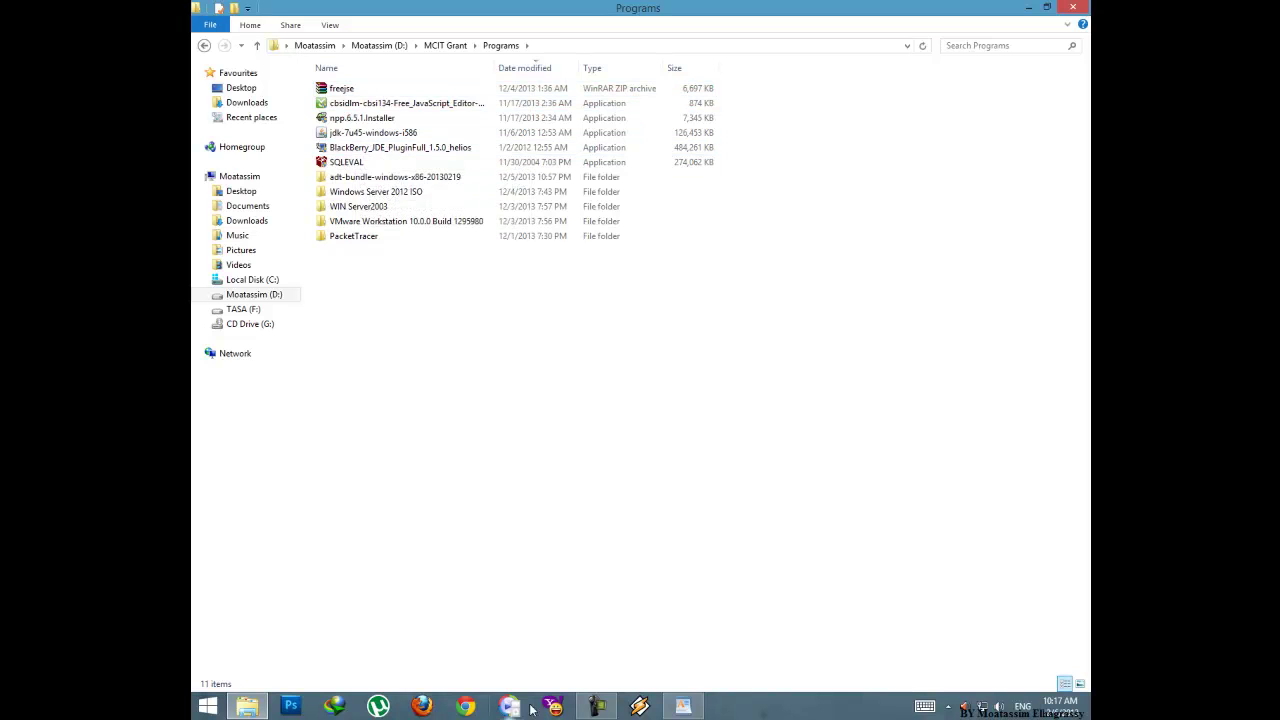
# Switch back to WordPad and add the line "awl 7aga hnsatb el program dh" below the intro.
pyautogui.click(683, 706)
pyautogui.write('awlk')
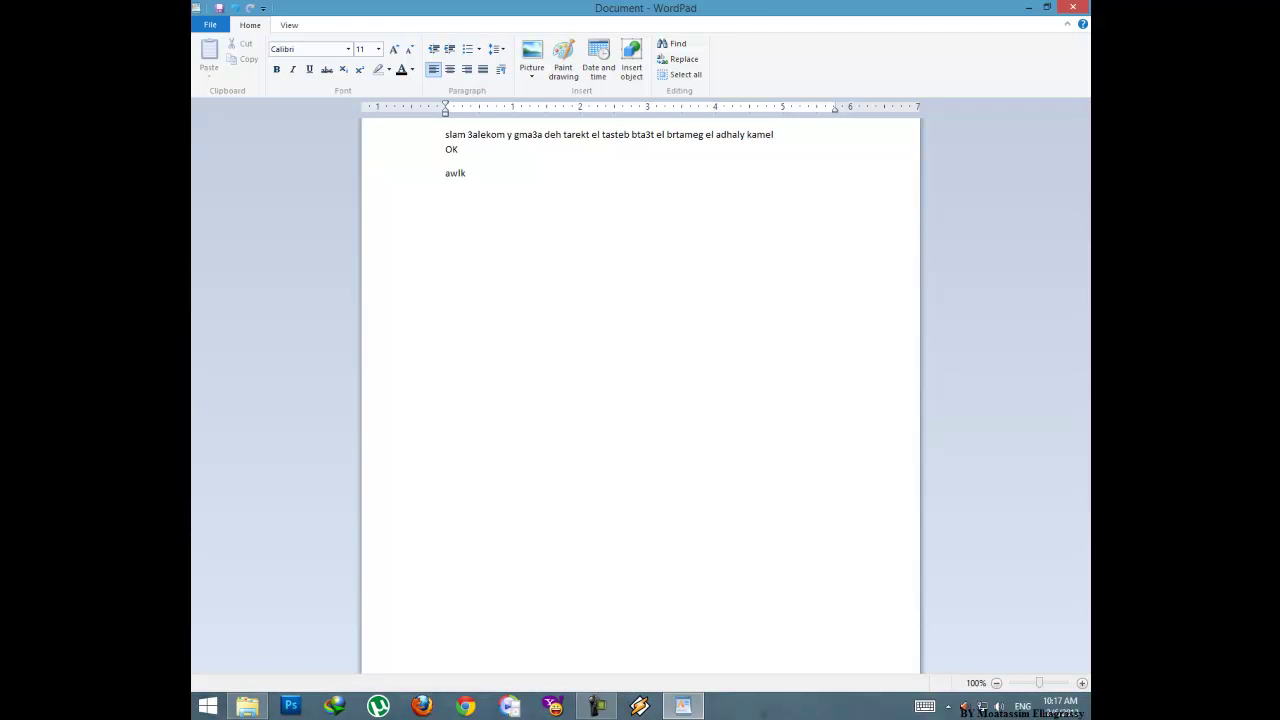
pyautogui.press('BackSpace')
pyautogui.write('7aga hnsatb el program dh')
# Run jdk-7u45-windows-i586 from the Programs folder and install the Java SE Development Kit with default features and location, dismissing the Internet Download Manager warning.
pyautogui.click(1028, 7)
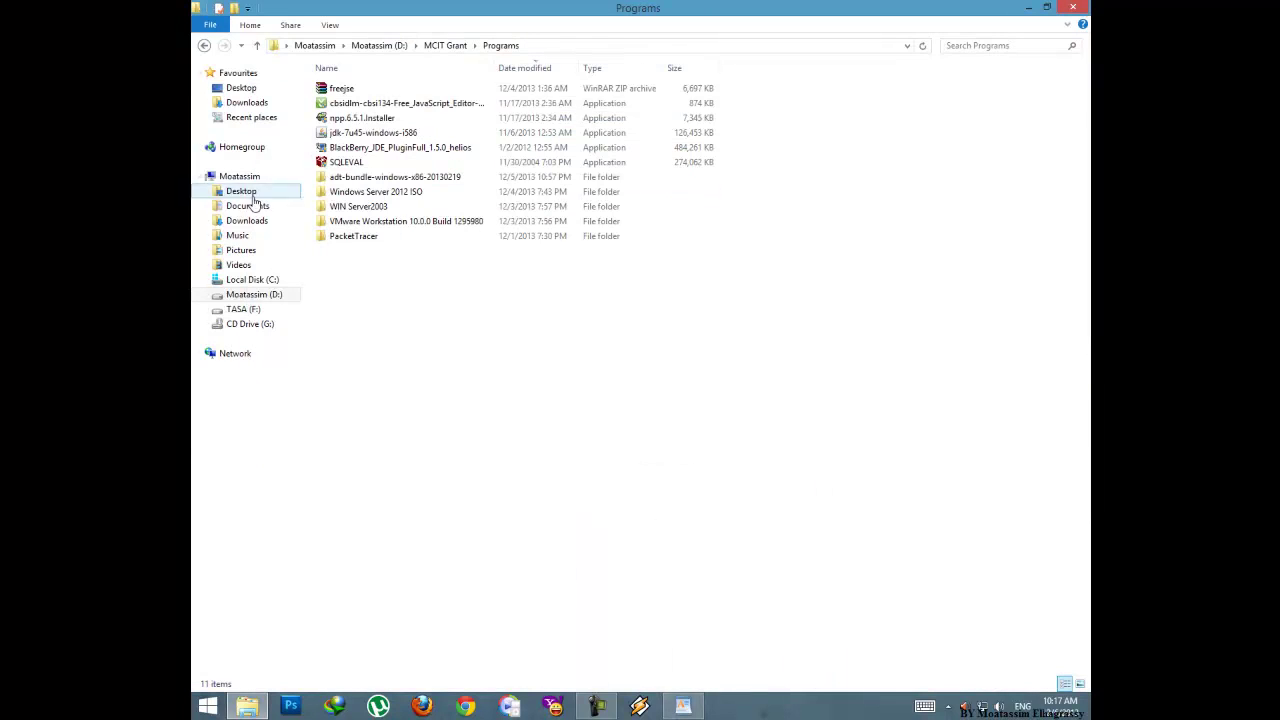
pyautogui.doubleClick(348, 138)
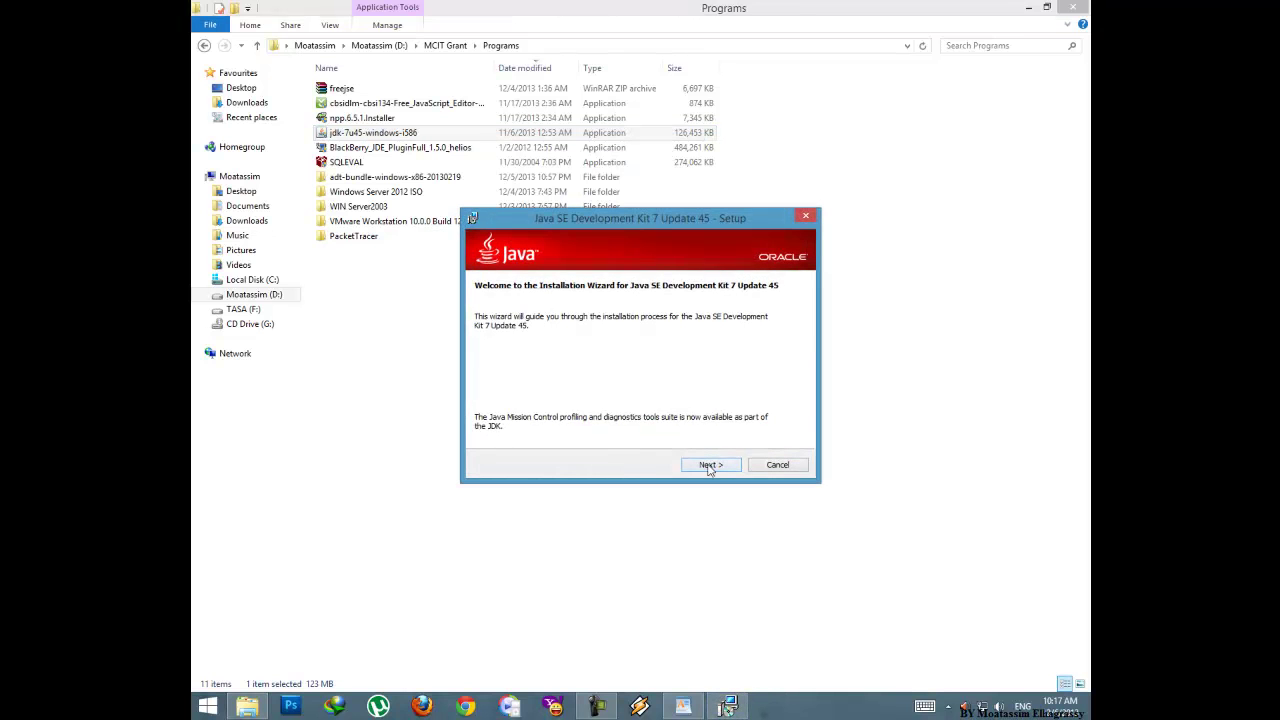
pyautogui.click(709, 466)
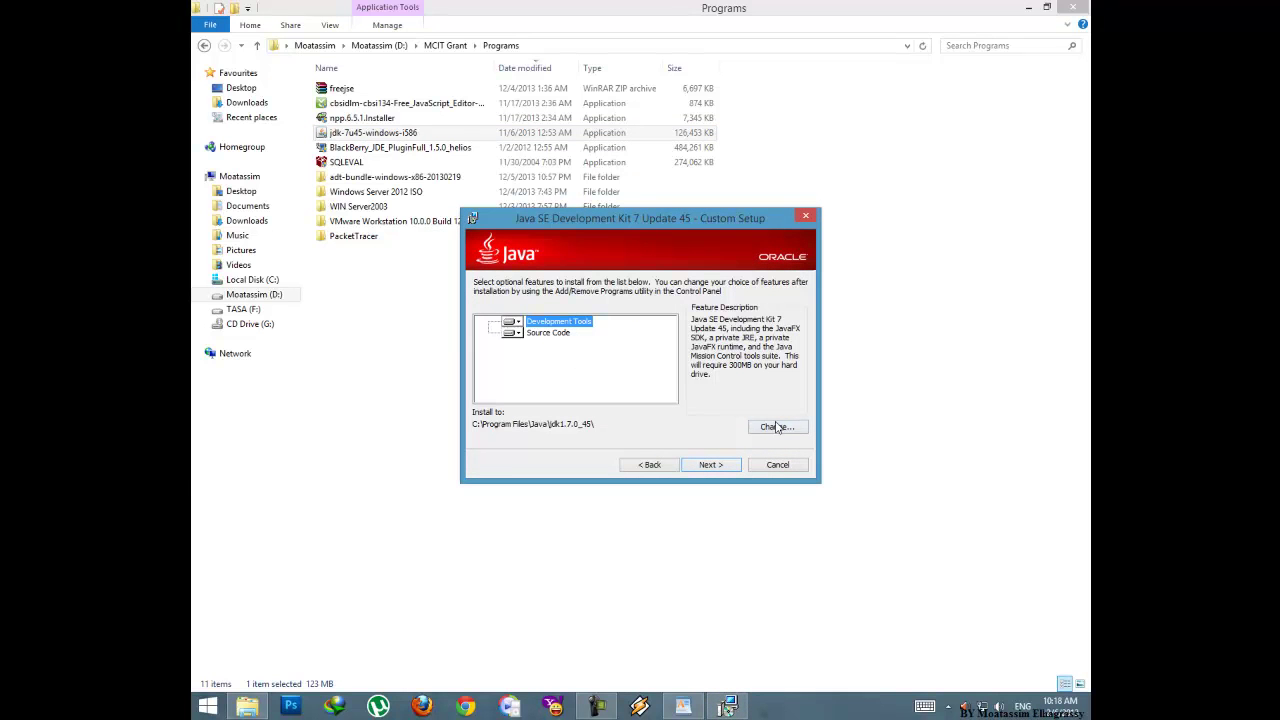
pyautogui.click(711, 467)
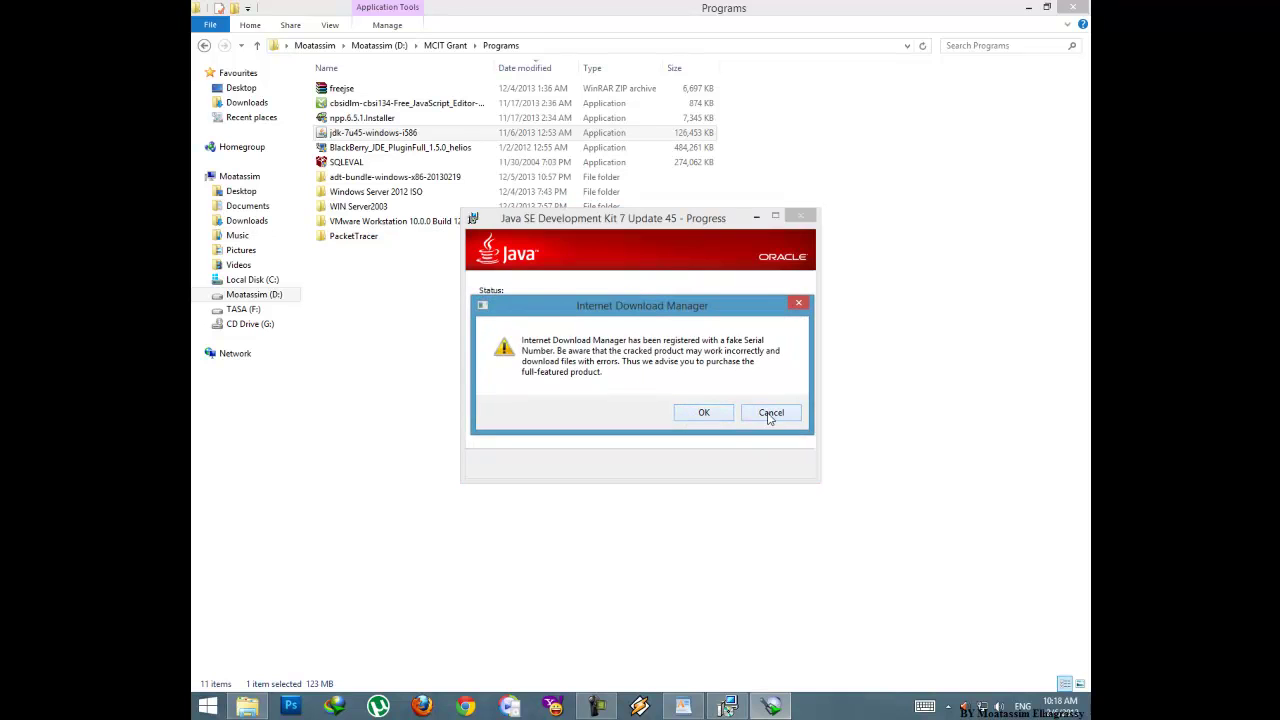
pyautogui.click(769, 412)
pyautogui.click(725, 466)
pyautogui.click(447, 373)
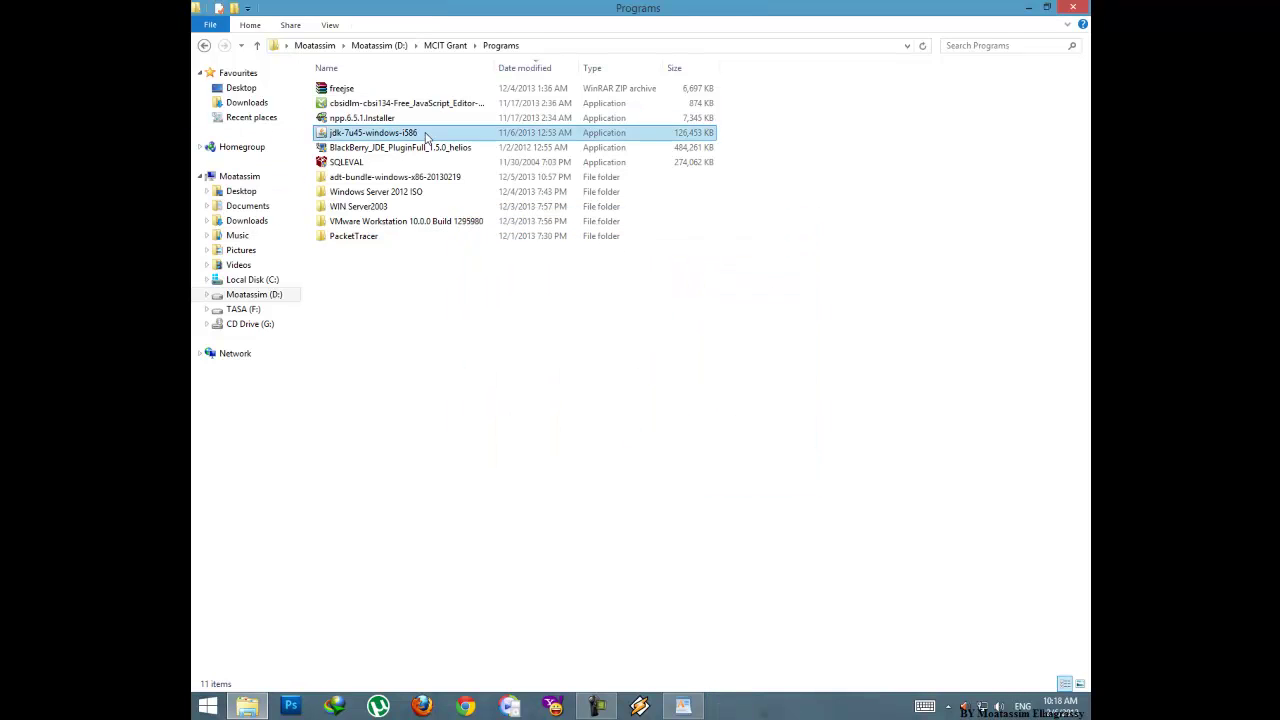
# In the WordPad document, add the line "ba3den hn3ml copy ll adt bundle f folder f el C".
pyautogui.click(700, 710)
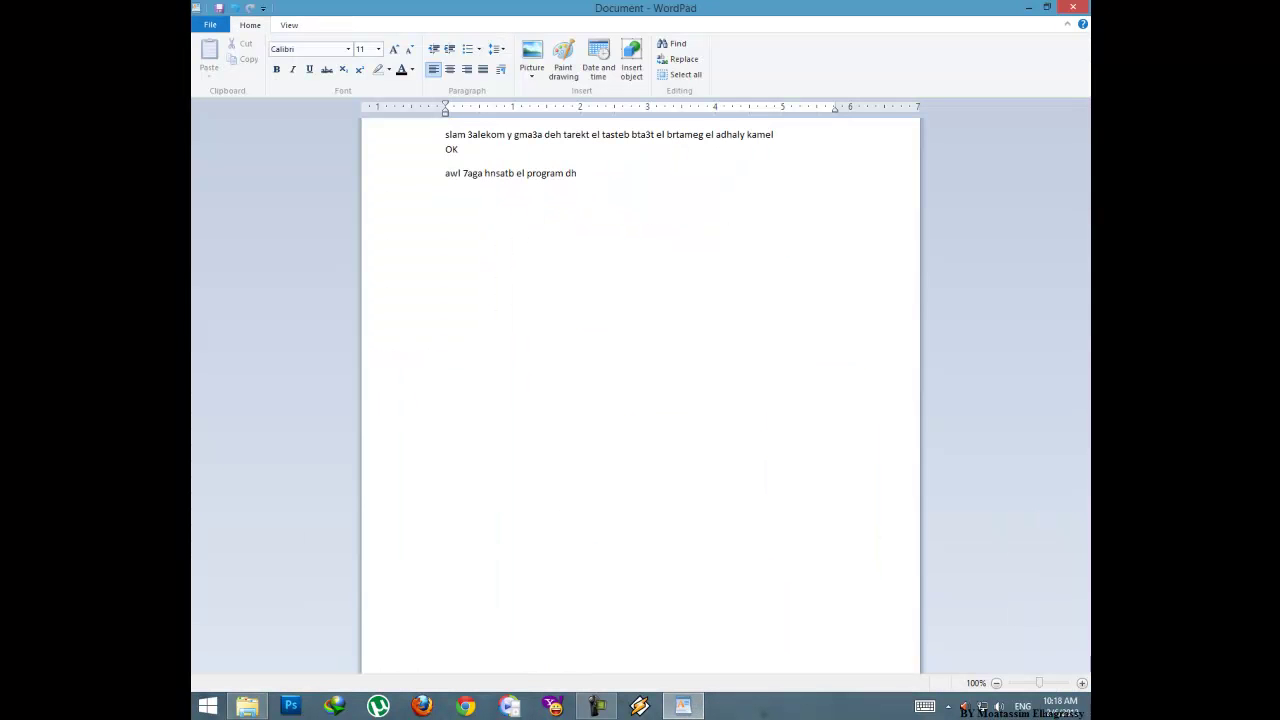
pyautogui.write('ba3d')
pyautogui.write('eb ')
pyautogui.write('h')
pyautogui.write('n3ml cop')
pyautogui.write('y ll adt b')
pyautogui.write('undle ')
pyautogui.write('f folder f el C')
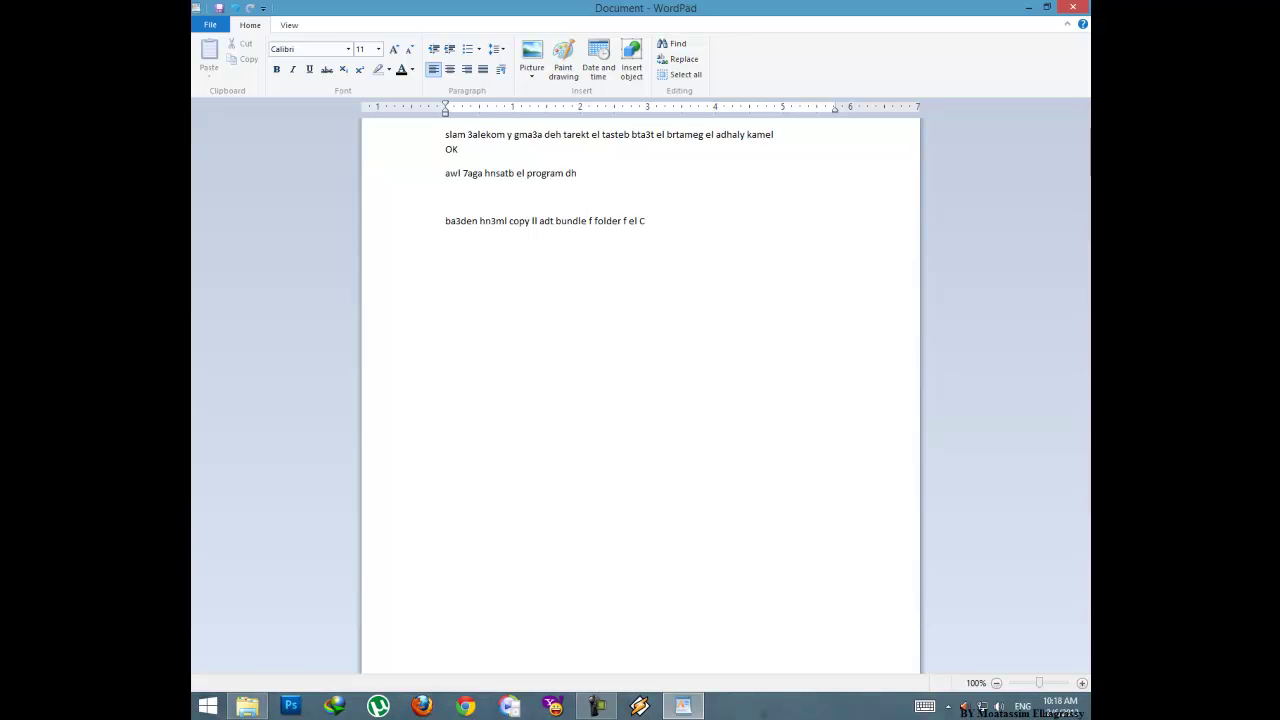
pyautogui.hotkey('alt', 'Tab')
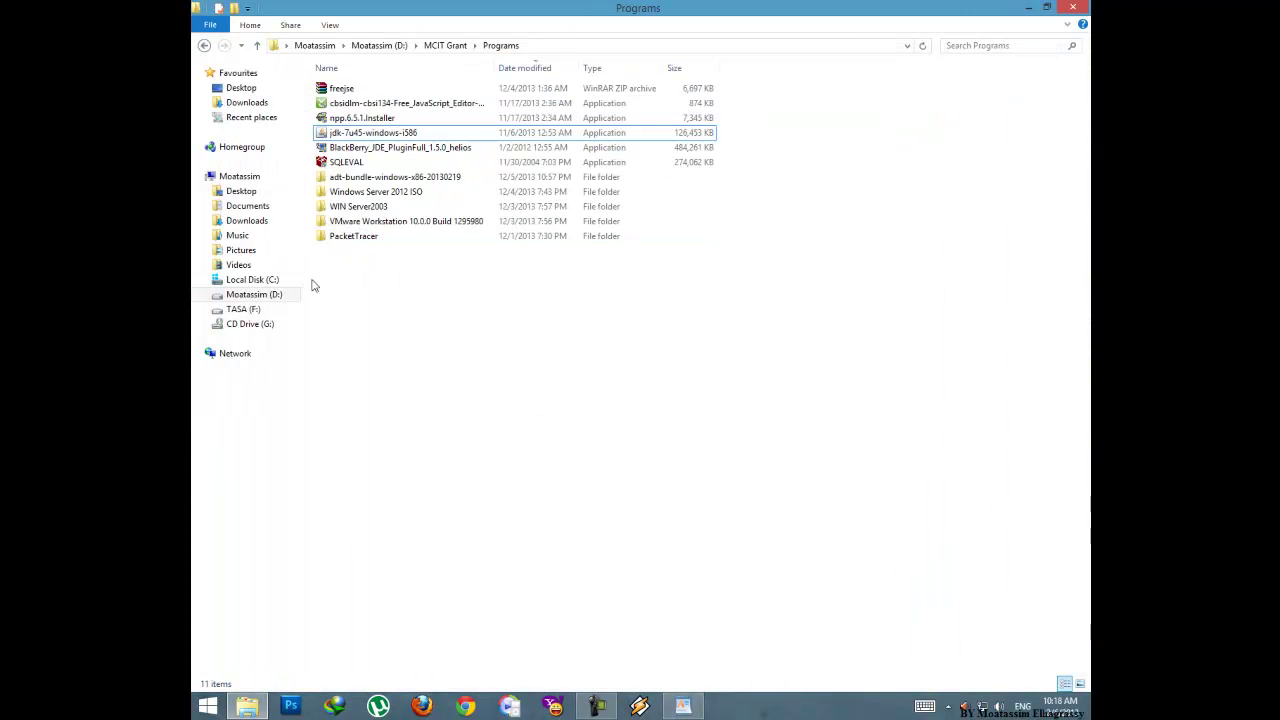
pyautogui.click(356, 180)
pyautogui.rightClick(356, 180)
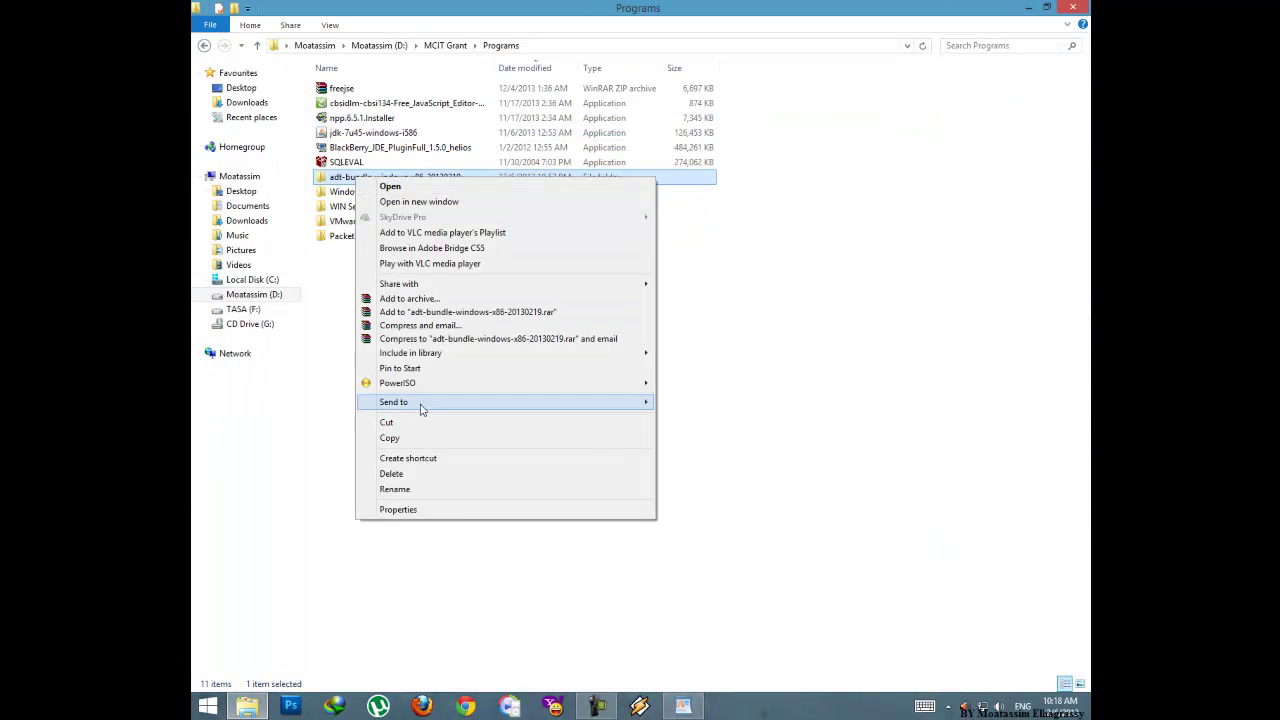
pyautogui.click(421, 437)
# Create a new folder named "MCIT Grant" on Local Disk (C:).
pyautogui.click(252, 280)
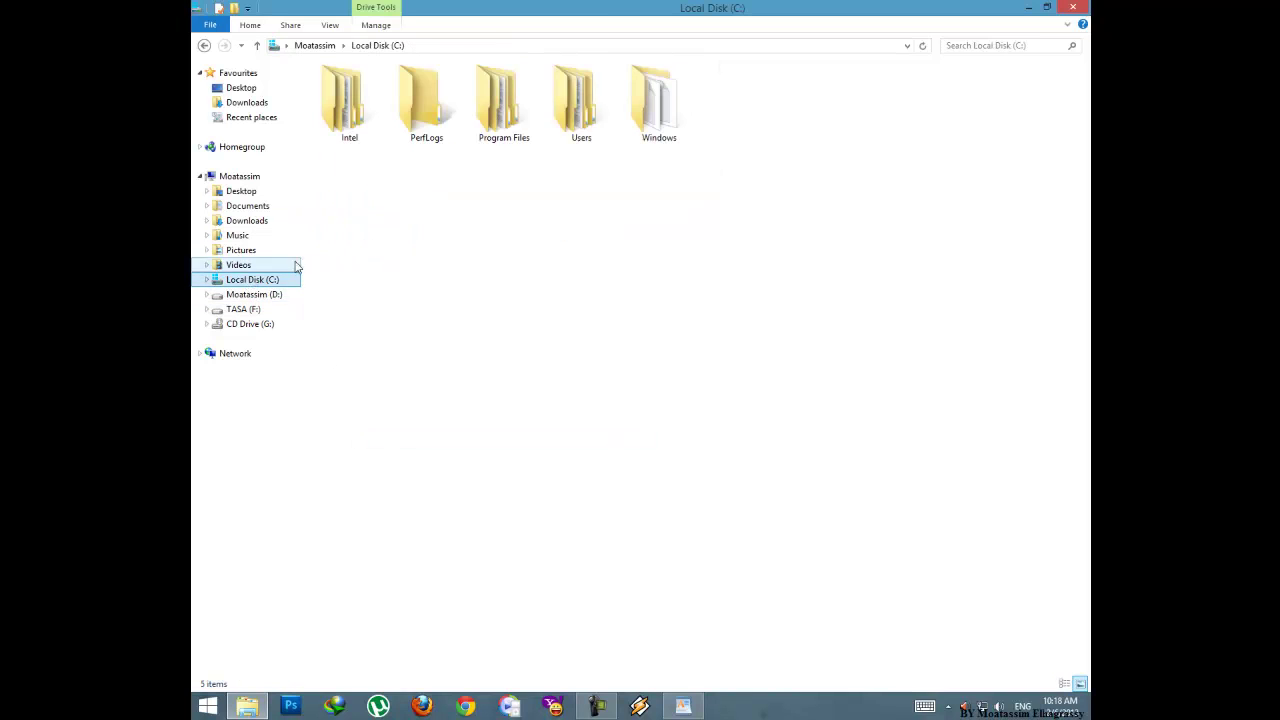
pyautogui.rightClick(741, 212)
pyautogui.moveTo(800, 346)
pyautogui.click(888, 343)
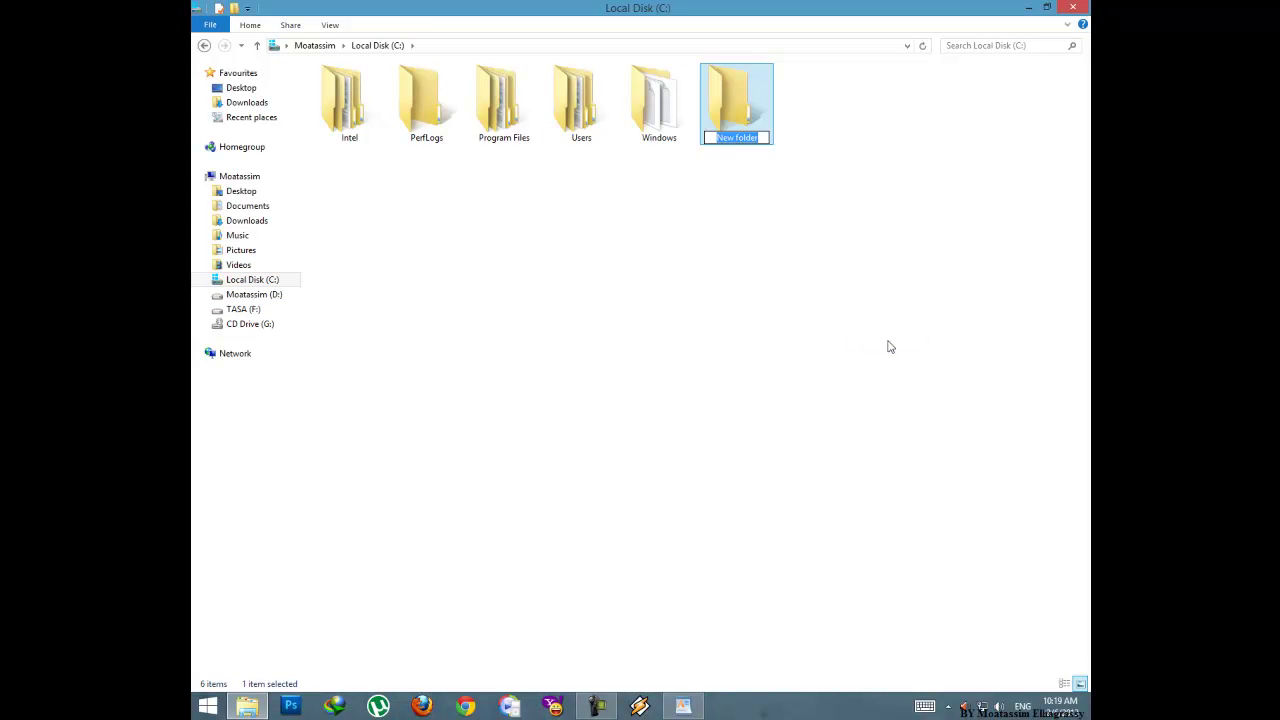
pyautogui.write('MCIT Grant')
pyautogui.press('Return')
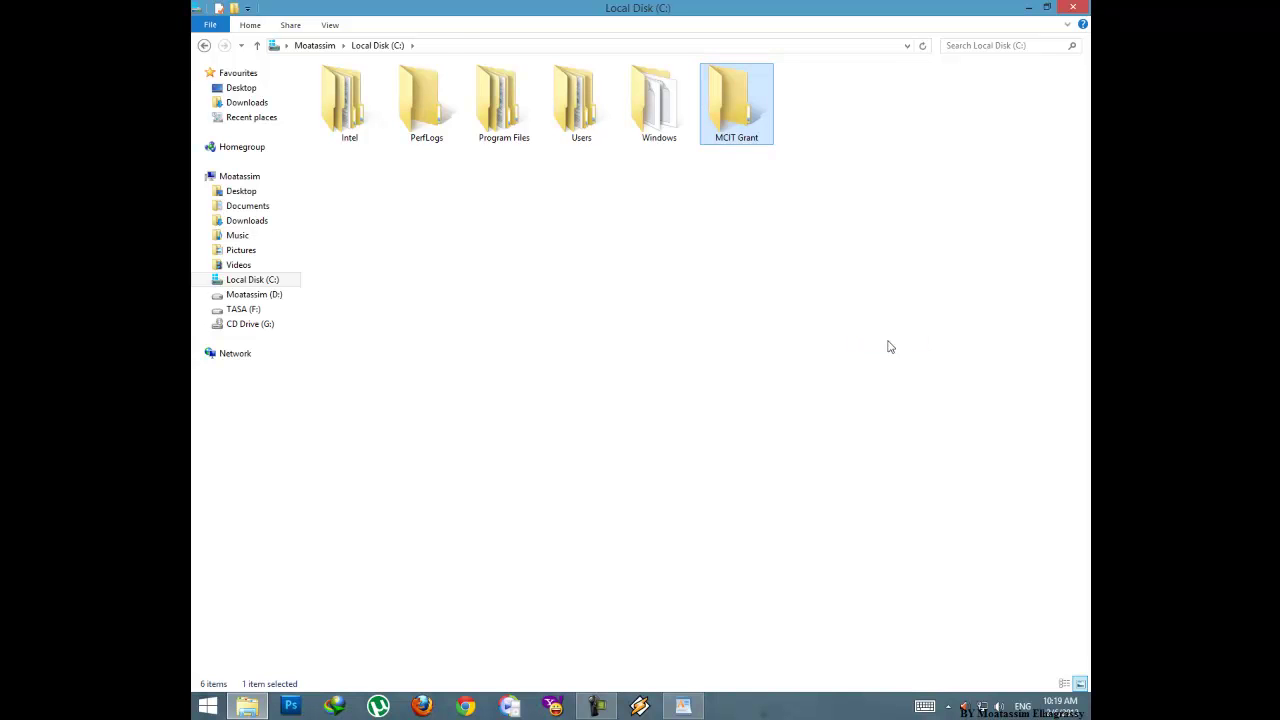
# Paste the copied adt-bundle folder into the new MCIT Grant folder on the C: drive.
pyautogui.press('Return')
pyautogui.rightClick(578, 246)
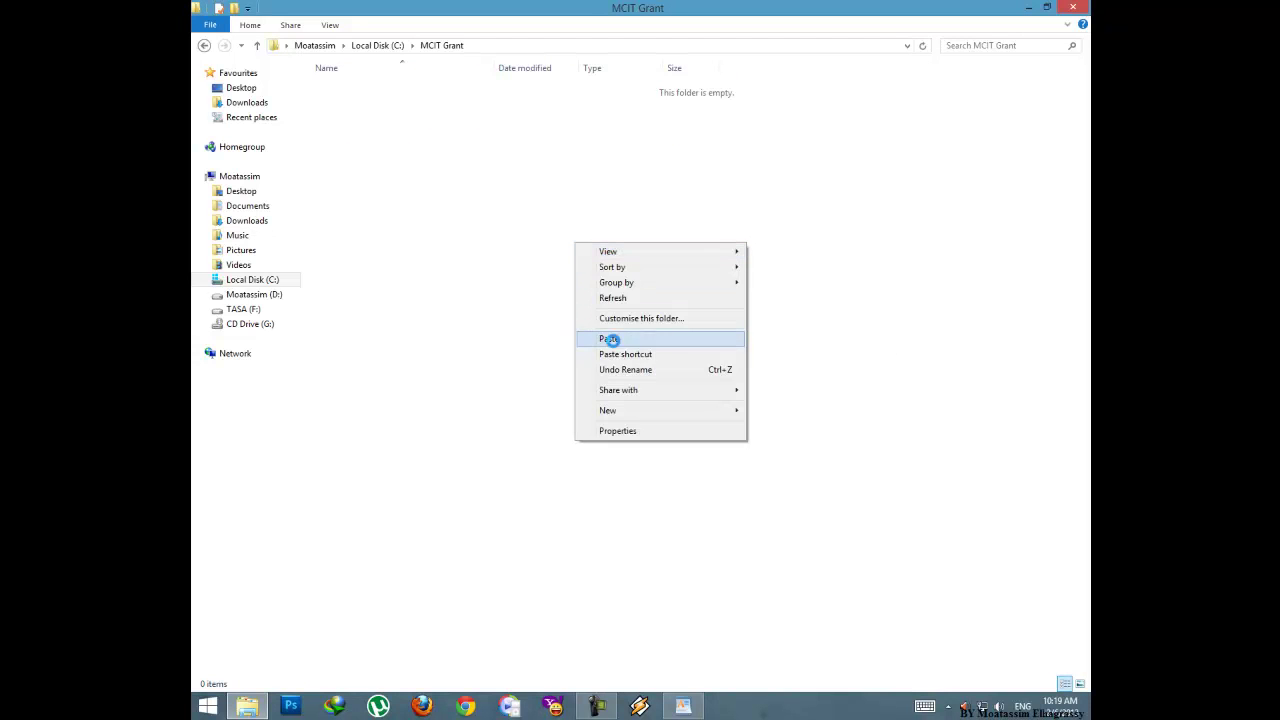
pyautogui.click(601, 343)
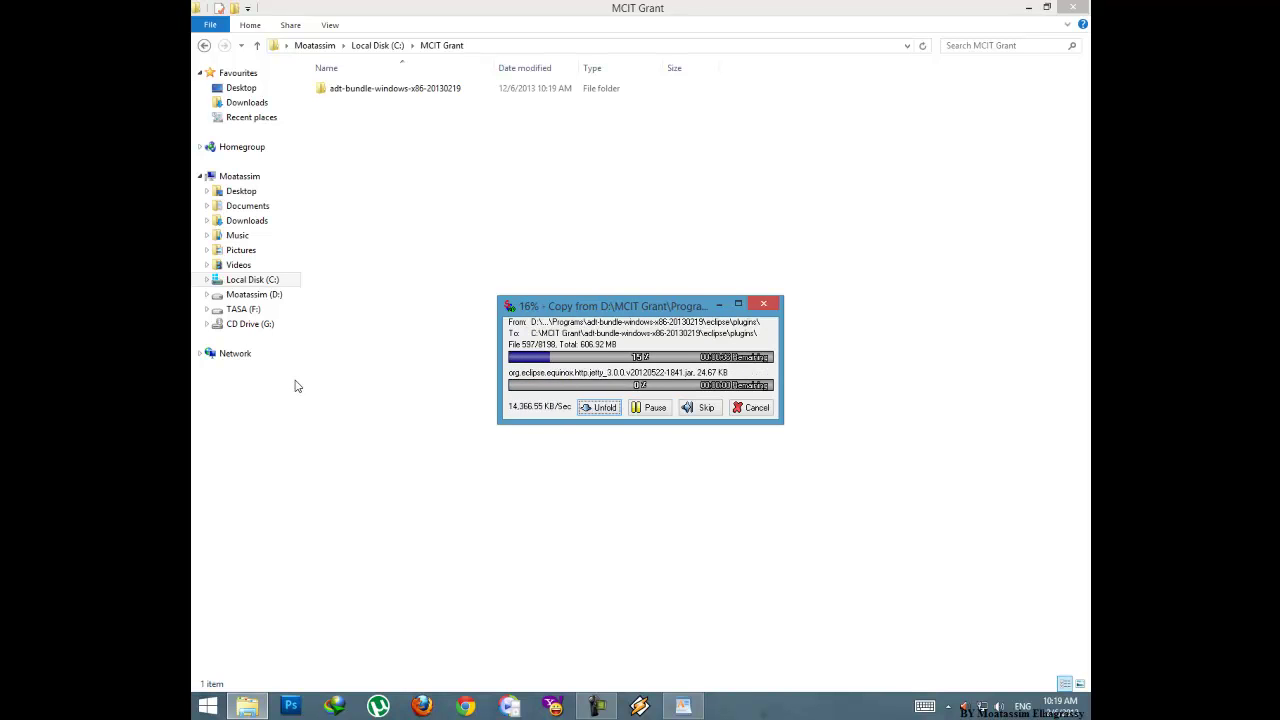
pyautogui.click(201, 180)
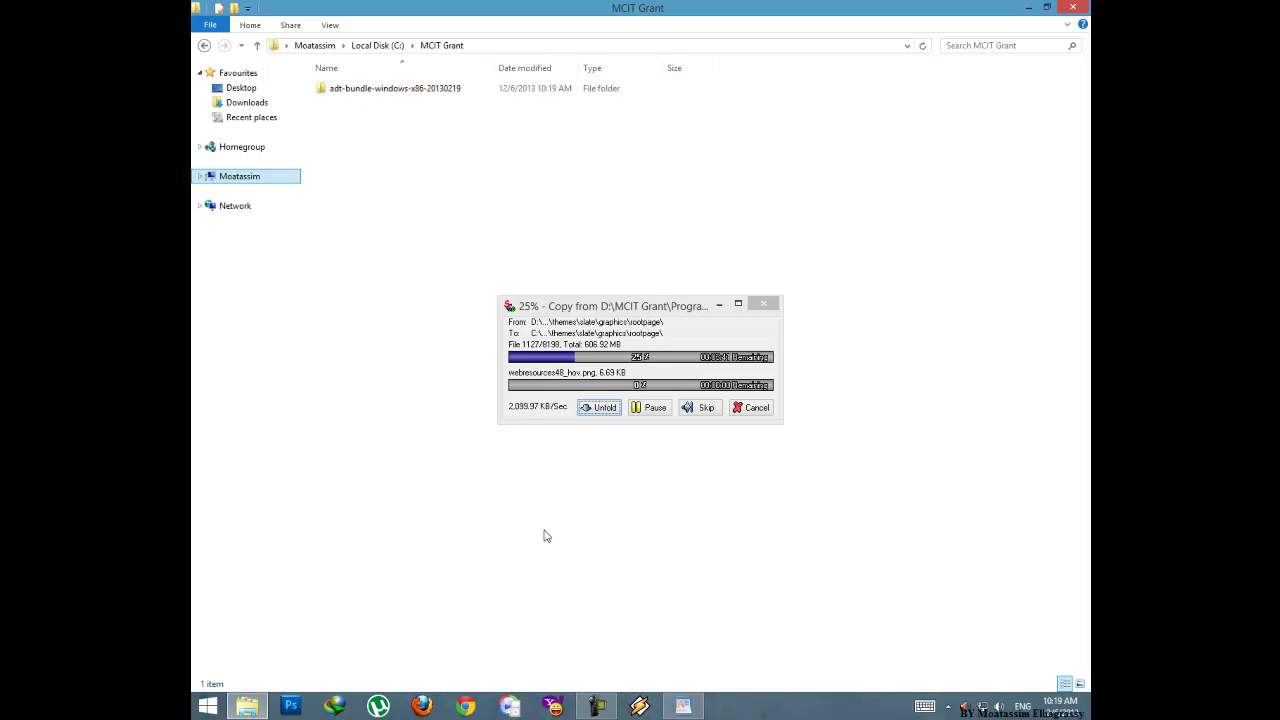
# In WordPad, add "ba3d my5als copy hn5osh na5od el eclips bta3 el Android w n create short ciut 3ala el desk top w ba3den nrun k adminstrator".
pyautogui.click(690, 708)
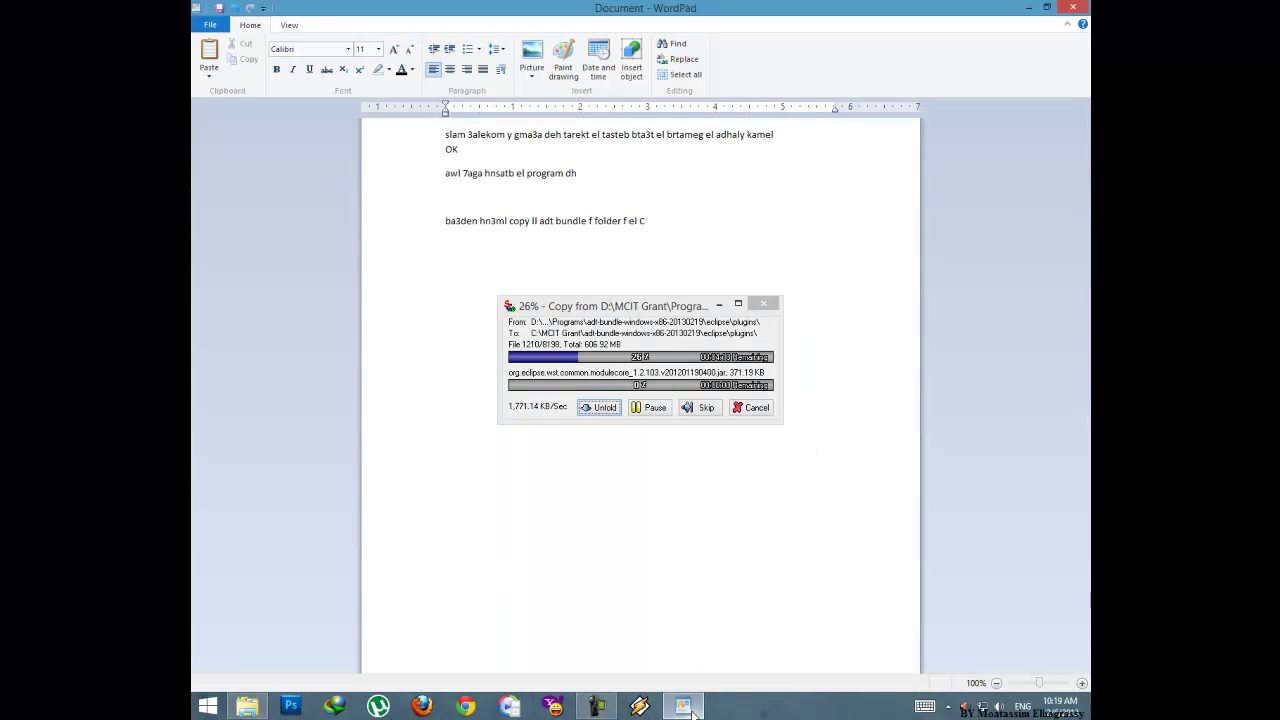
pyautogui.press('Return')
pyautogui.write('ba3d my')
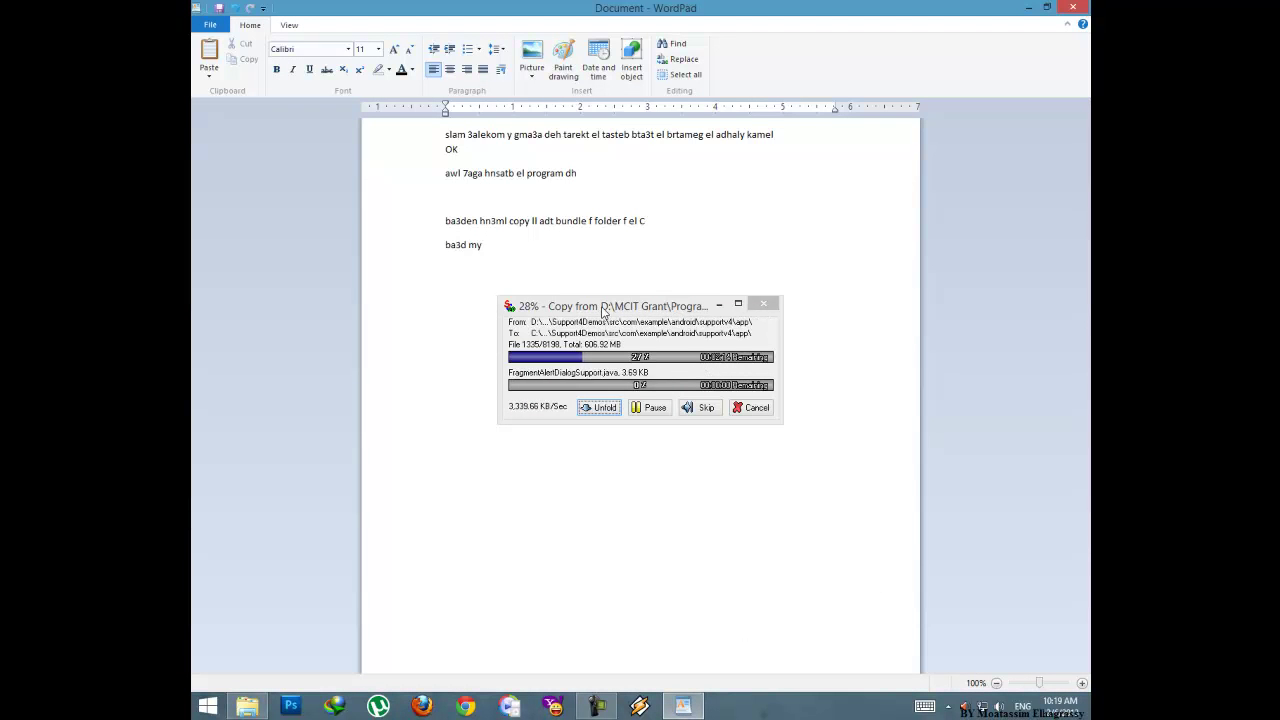
pyautogui.write('5als')
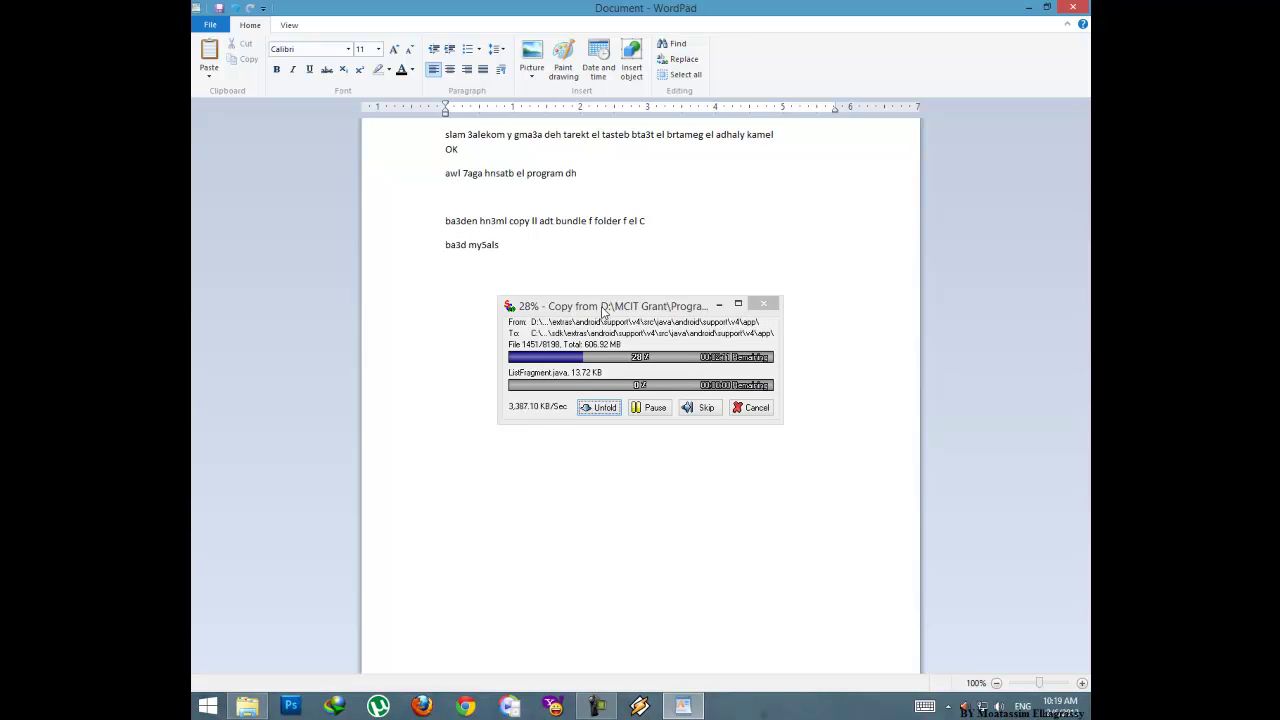
pyautogui.write(' copy hn')
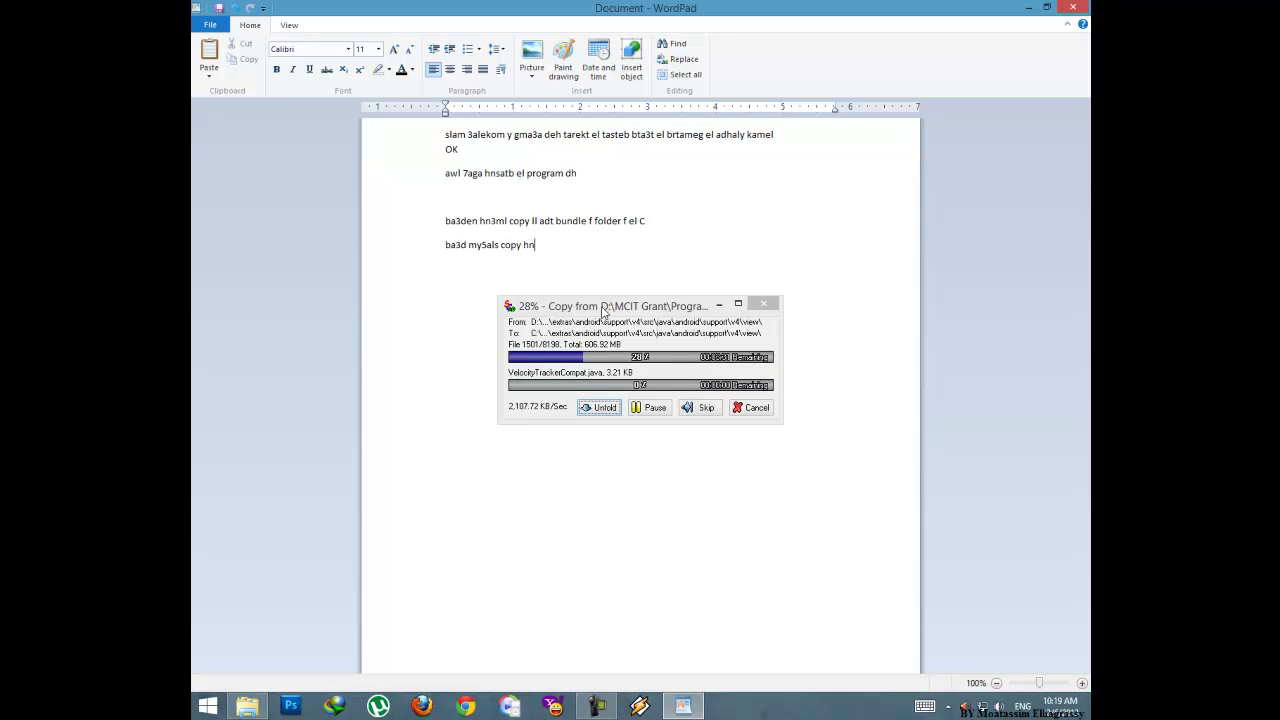
pyautogui.write('5osh na5od el')
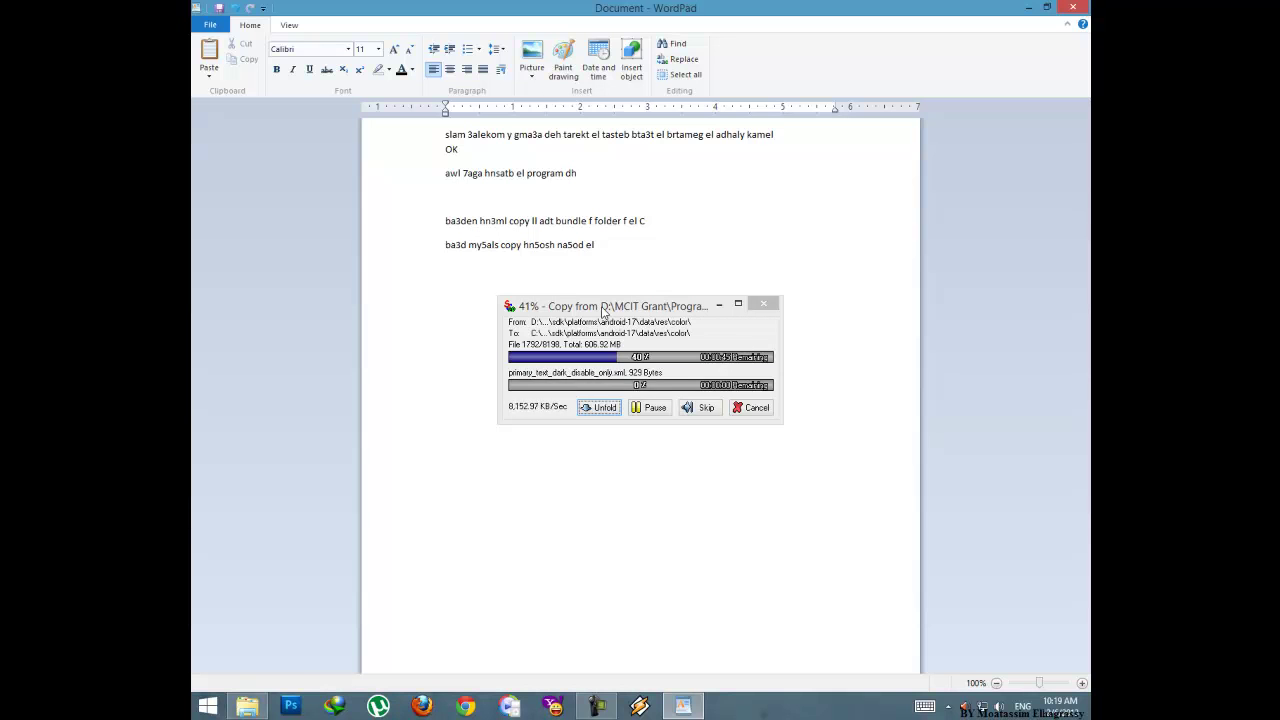
pyautogui.write('eclips ')
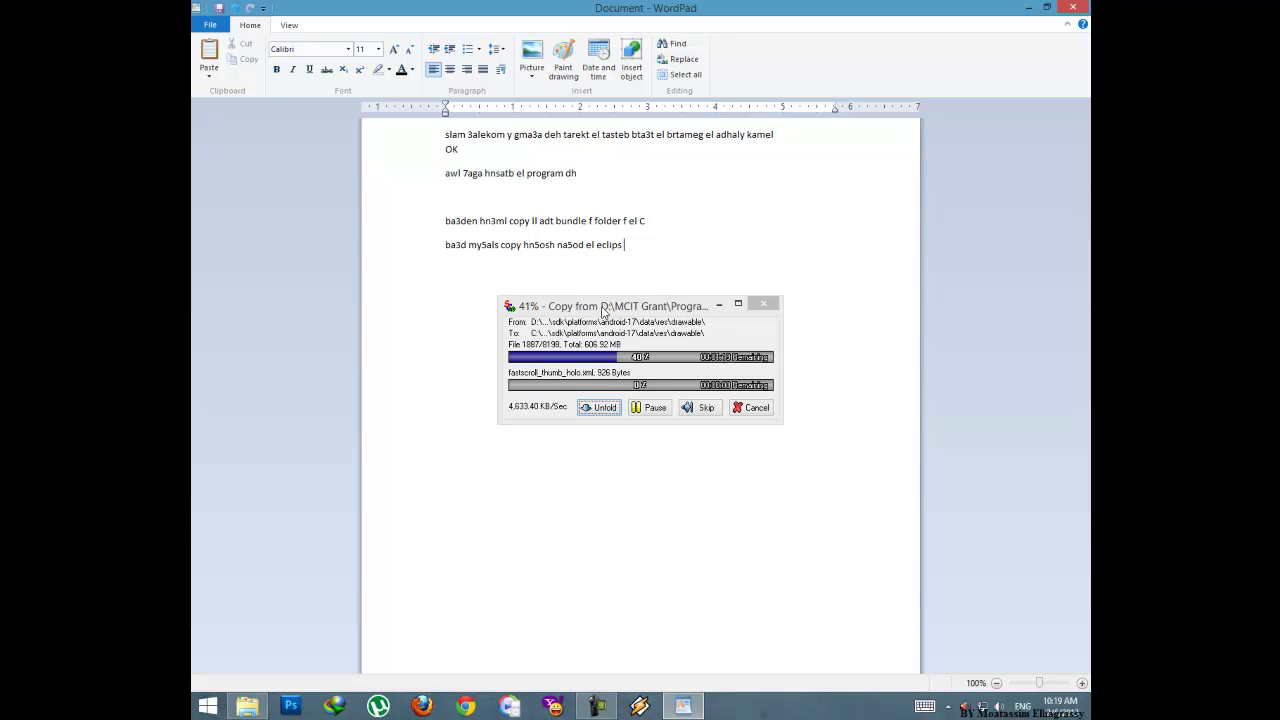
pyautogui.write('bta3 el Android w n')
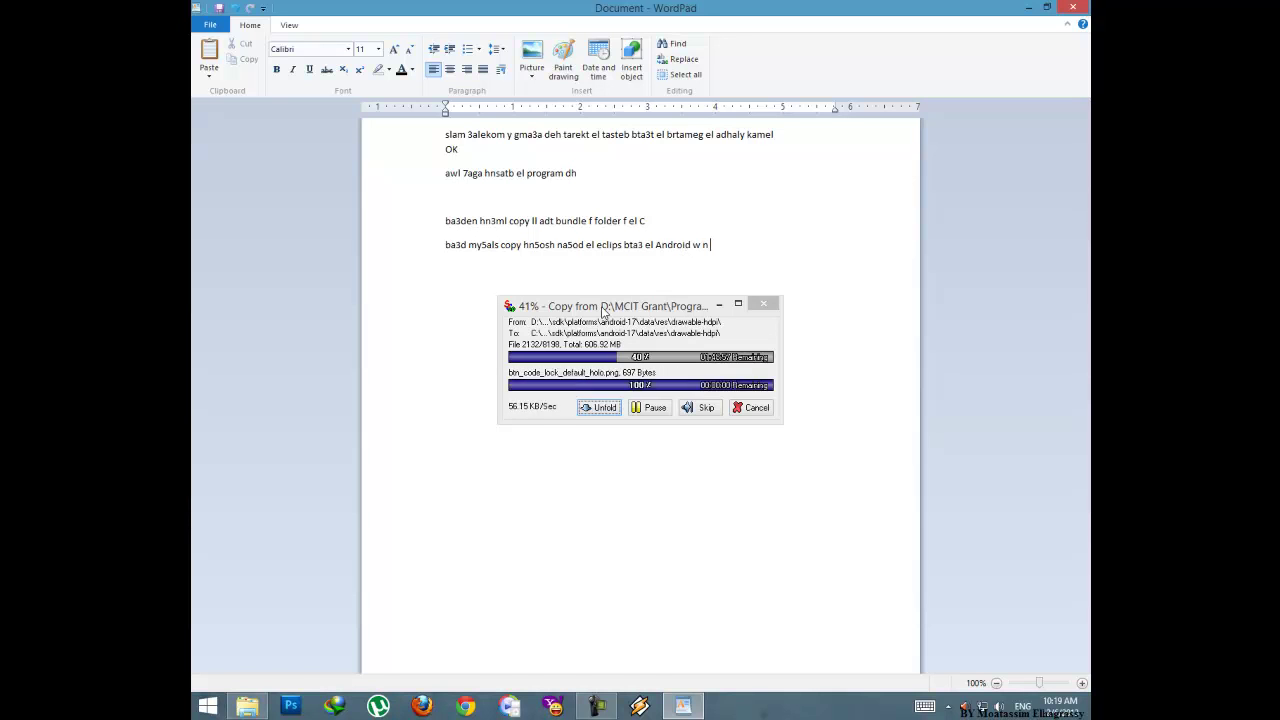
pyautogui.write(' creat')
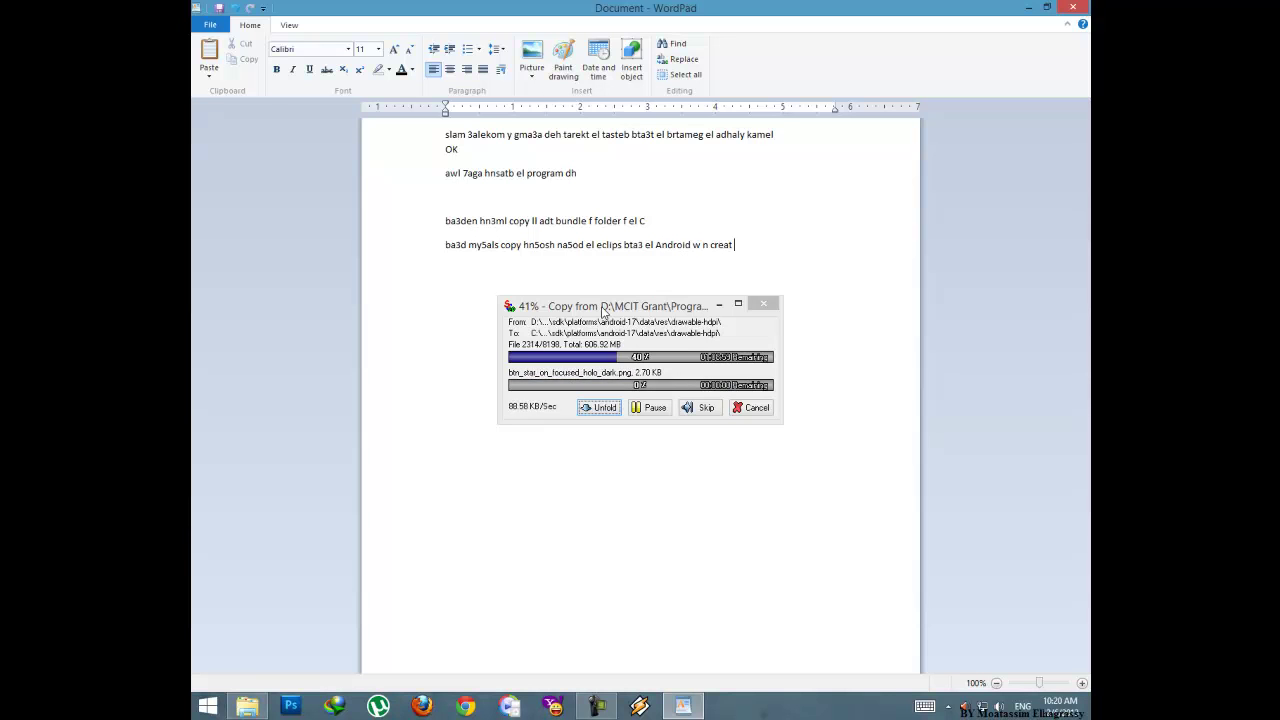
pyautogui.write('e short ciut 3ala el')
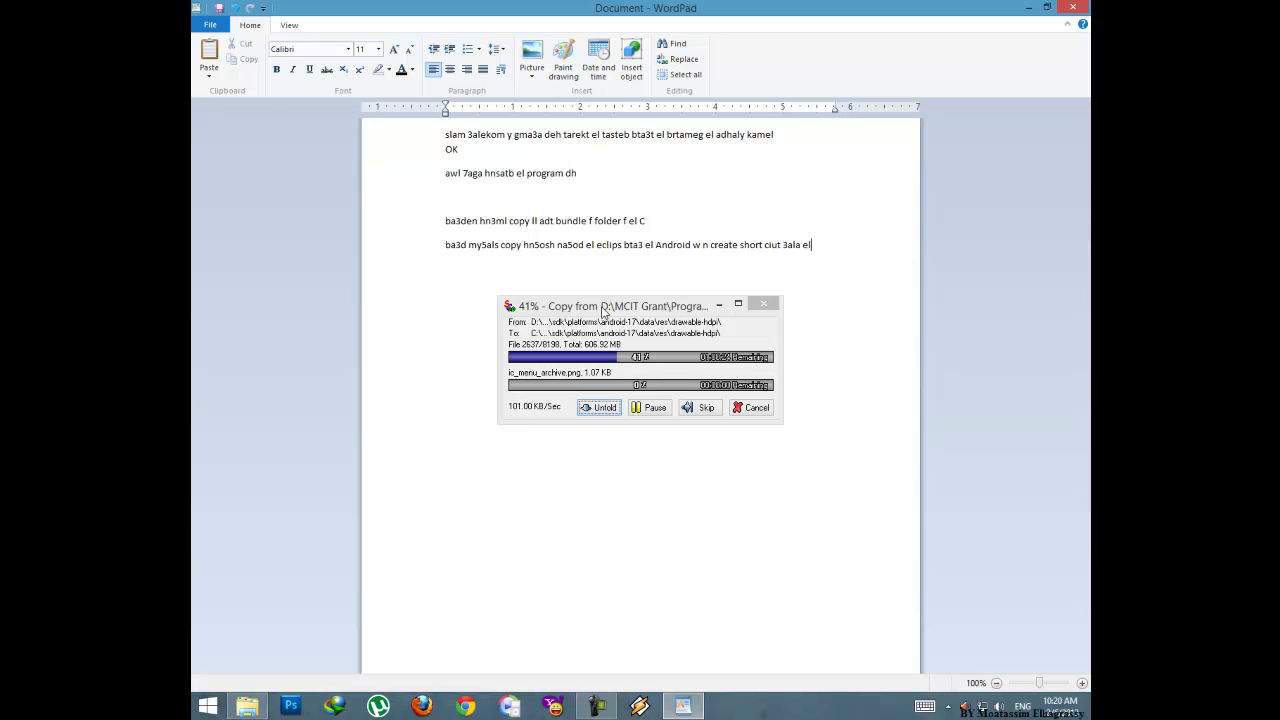
pyautogui.write(' desk top w ba3den n')
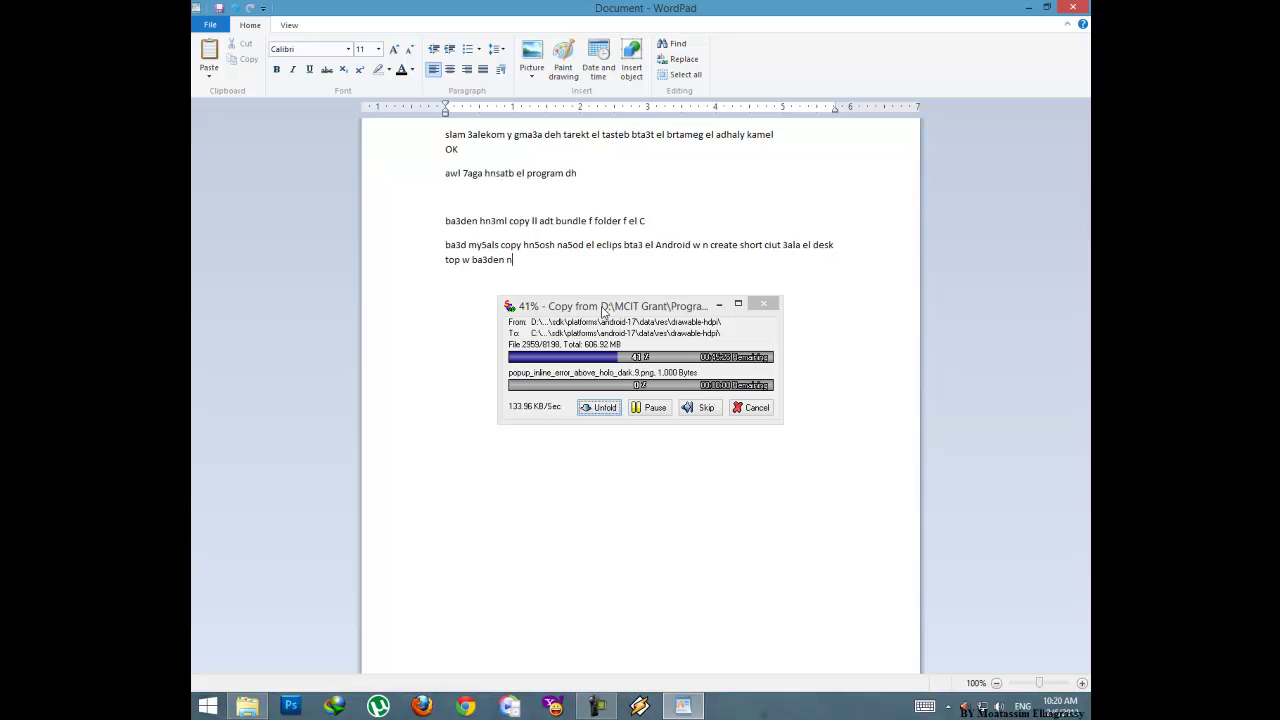
pyautogui.write('run k admins')
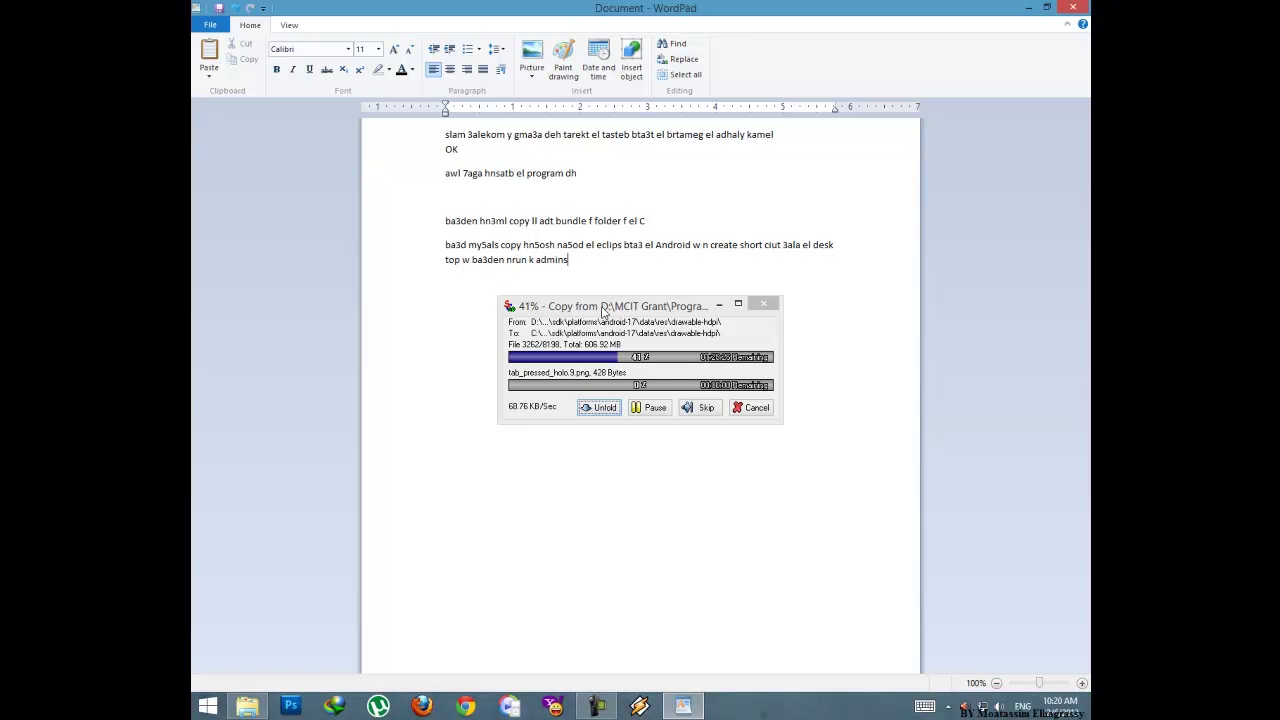
pyautogui.write('rator')
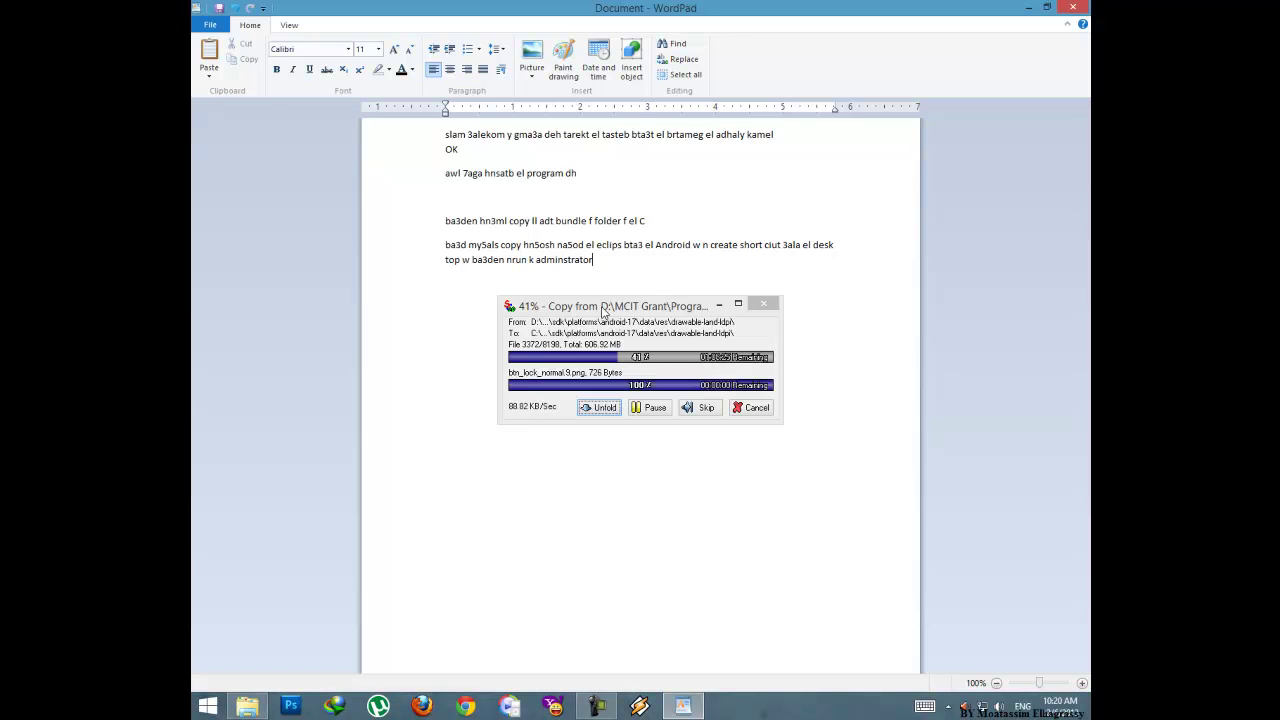
# Create a desktop shortcut for the eclipse application in the C: drive's MCIT Grant adt-bundle eclipse folder, and view the desktop.
pyautogui.click(1028, 8)
pyautogui.doubleClick(363, 94)
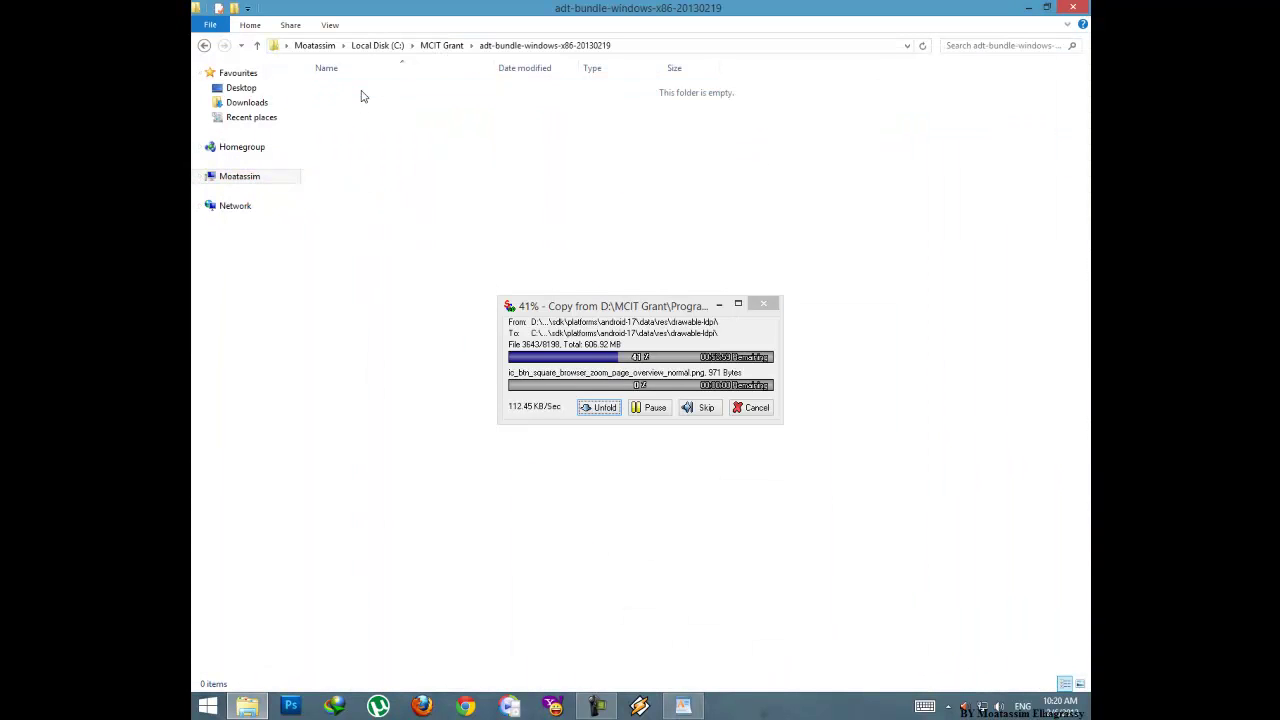
pyautogui.click(363, 95)
pyautogui.doubleClick(363, 94)
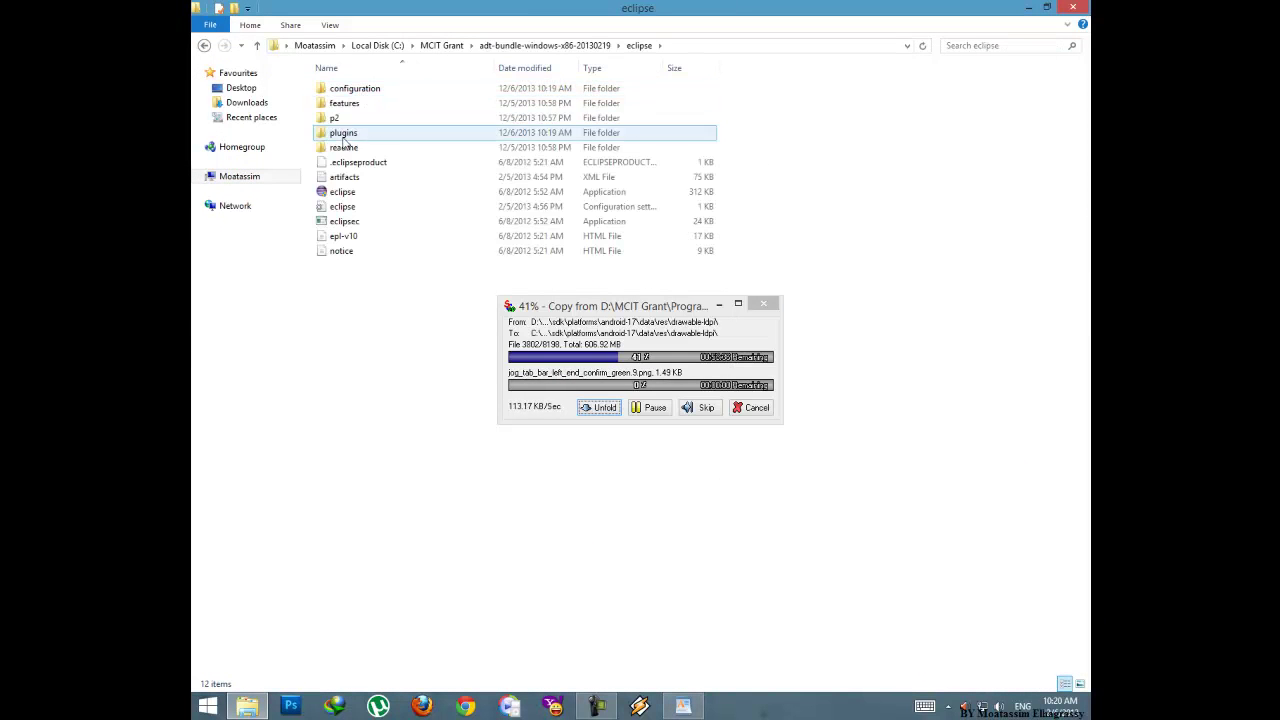
pyautogui.click(366, 196)
pyautogui.rightClick(366, 196)
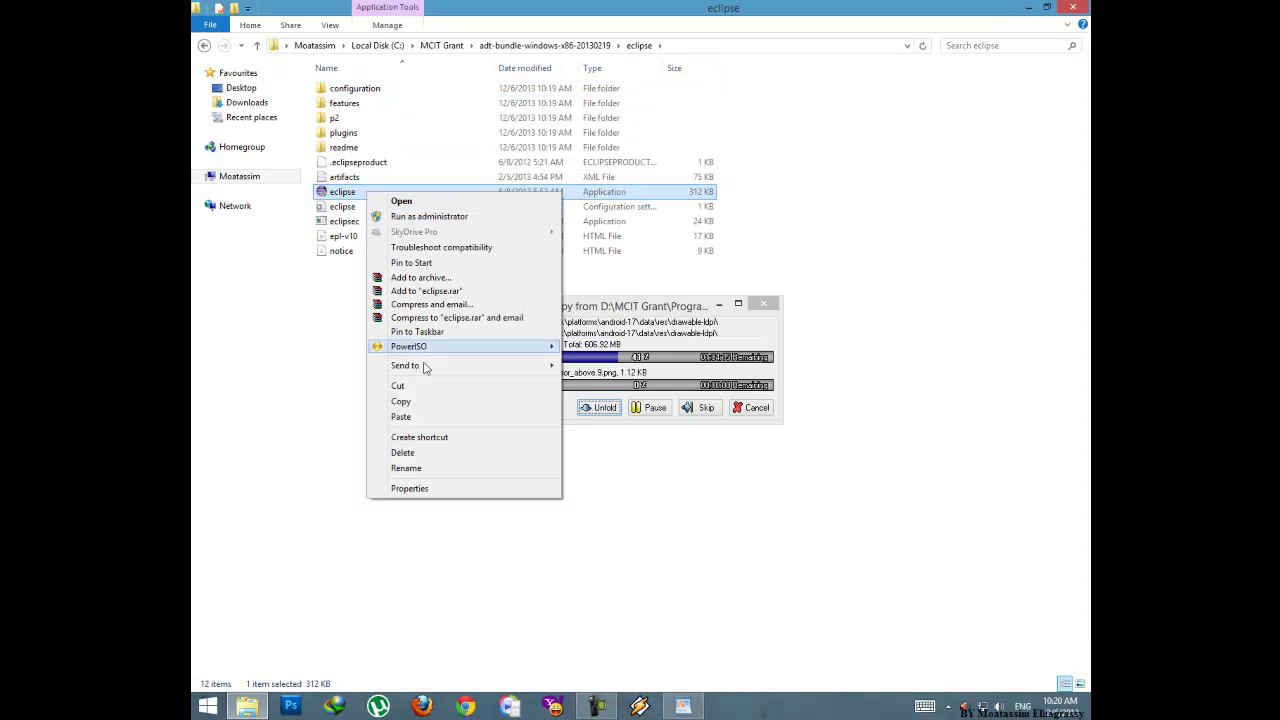
pyautogui.moveTo(443, 368)
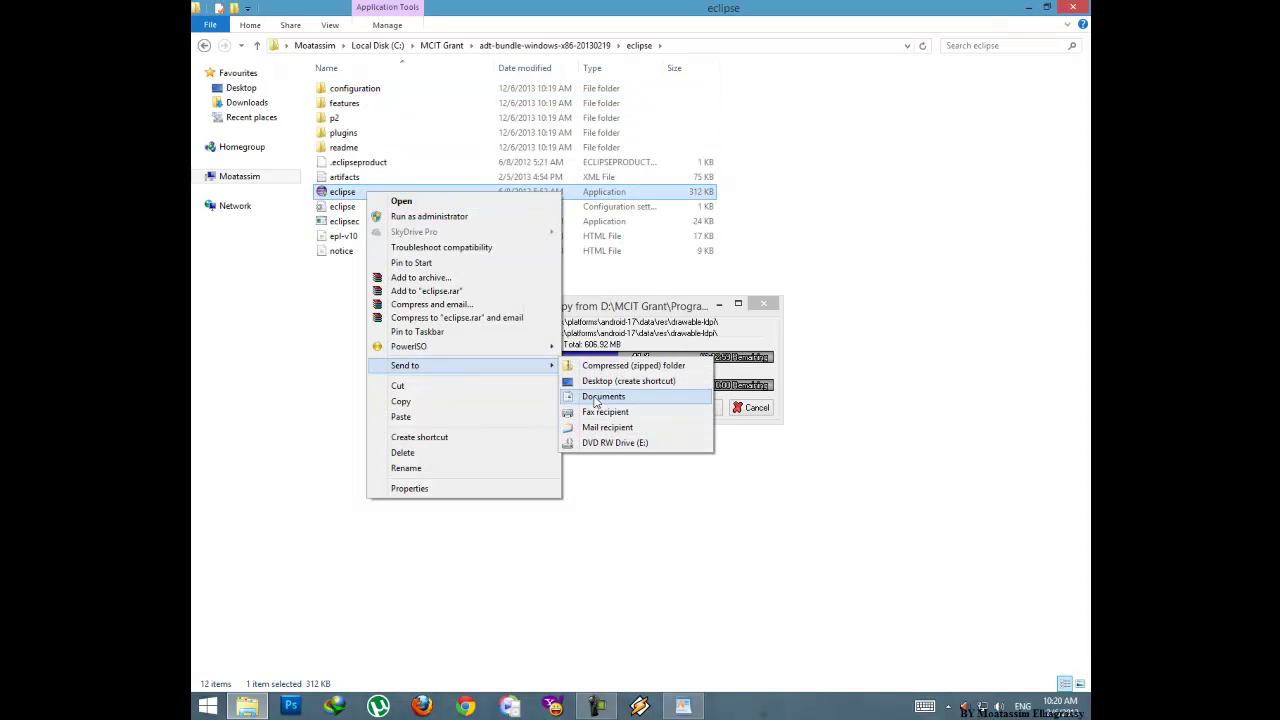
pyautogui.click(599, 384)
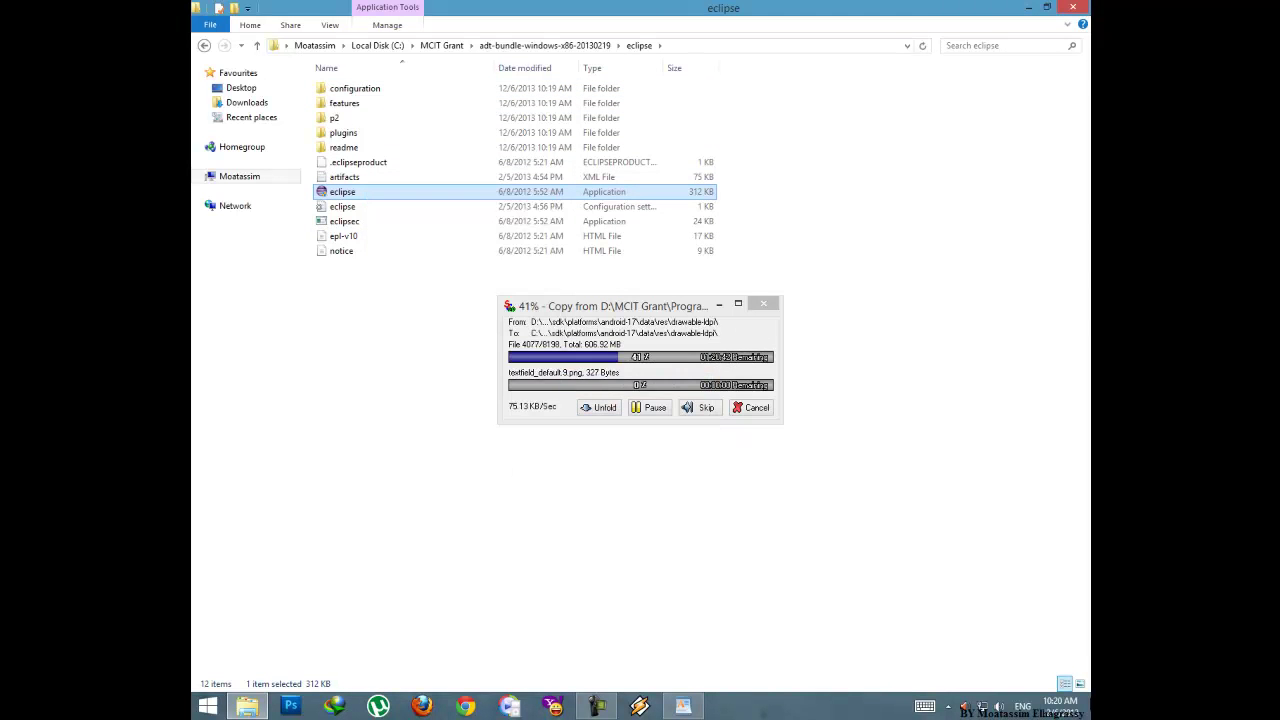
pyautogui.click(1084, 714)
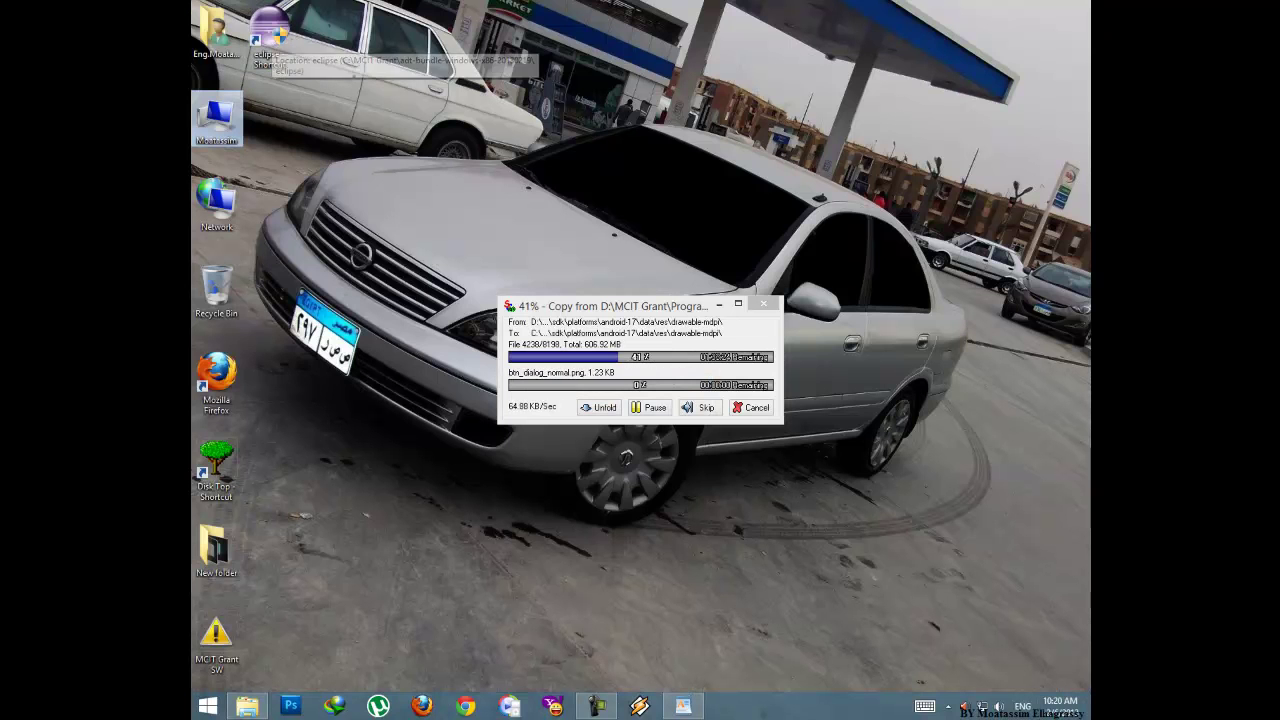
# Check that the eclipse application's compatibility settings have "Run this program as an administrator" enabled, and accept its properties.
pyautogui.click(247, 706)
pyautogui.rightClick(396, 193)
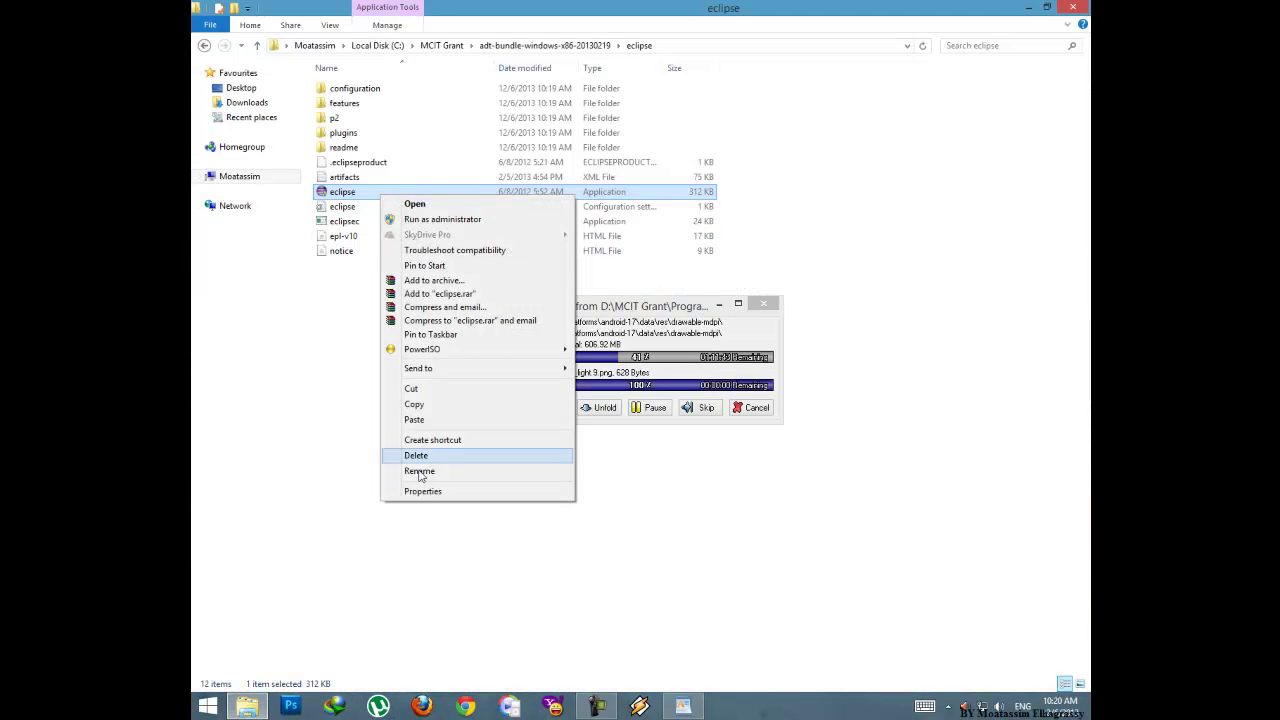
pyautogui.click(442, 493)
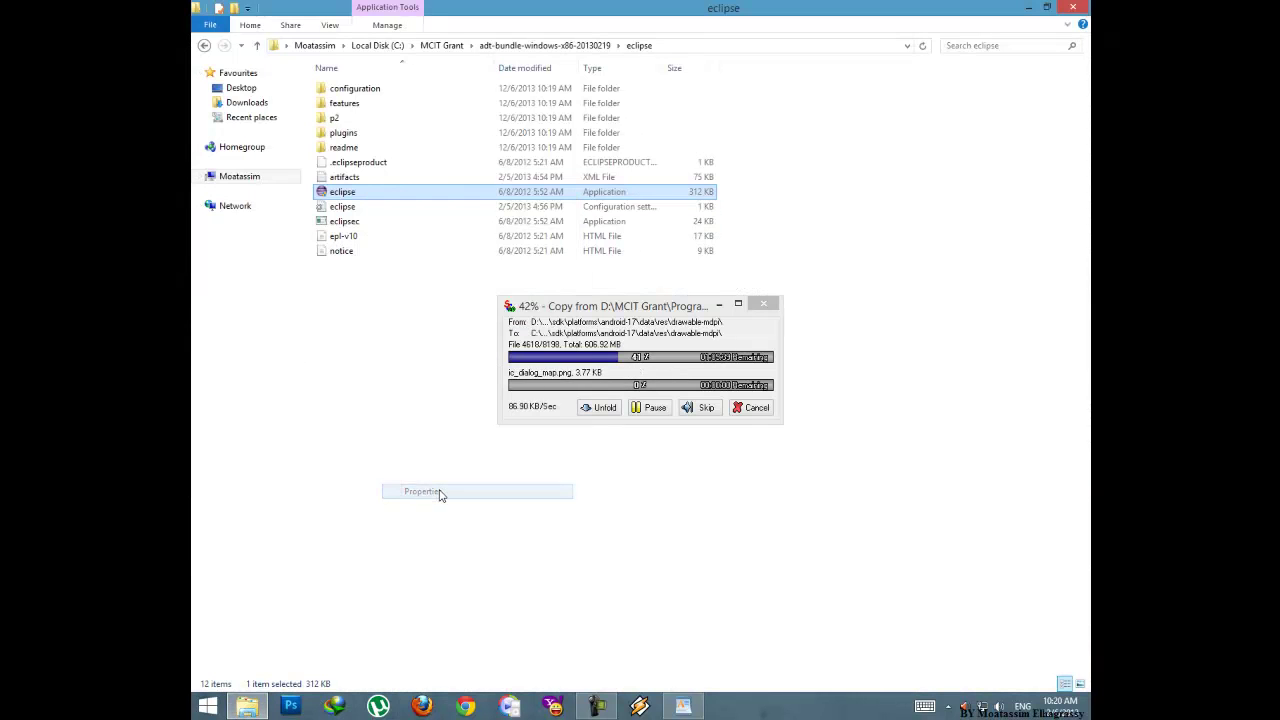
pyautogui.moveTo(617, 306); pyautogui.dragTo(617, 432)
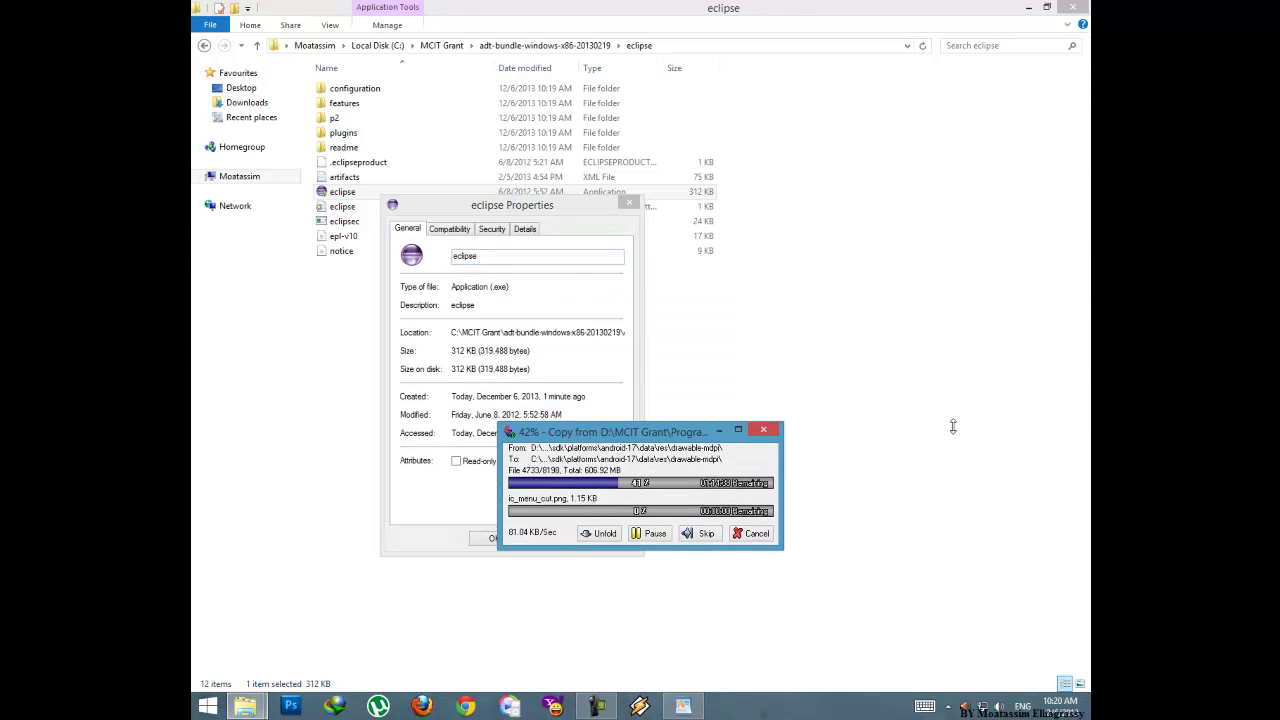
pyautogui.click(720, 432)
pyautogui.click(446, 228)
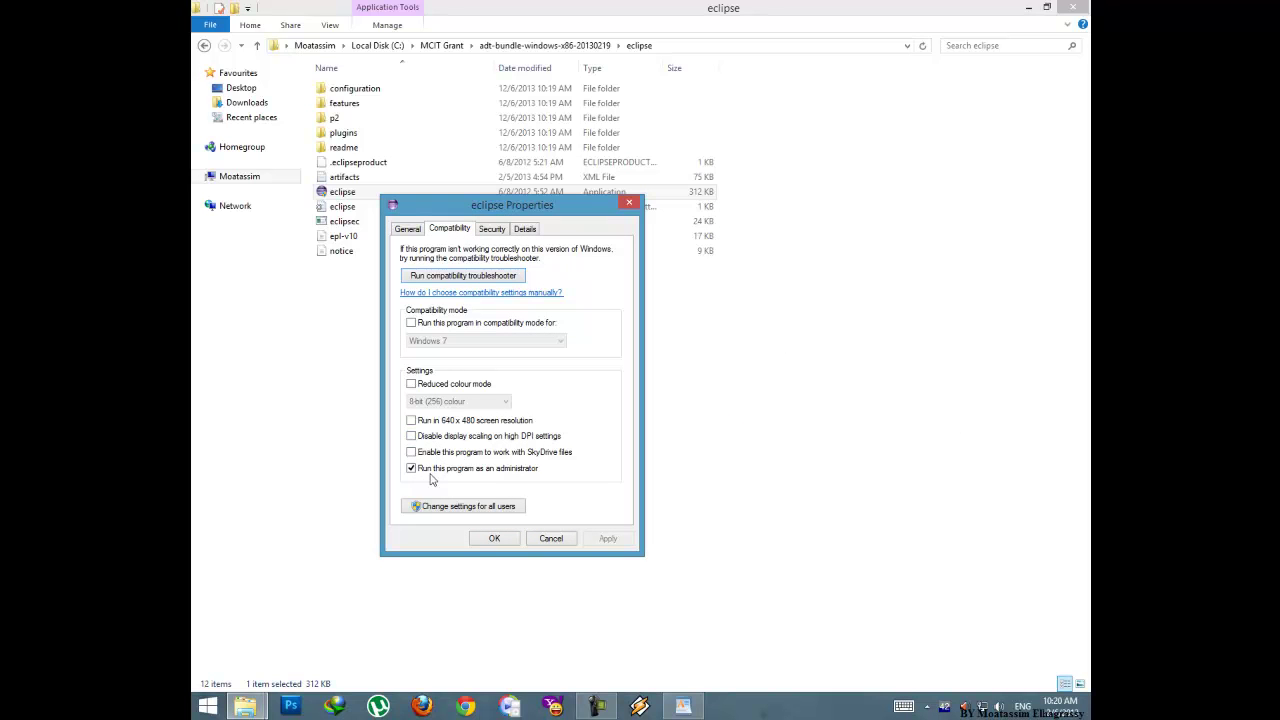
pyautogui.click(496, 539)
# Return File Explorer to the D: drive's Programs folder and add the line "ba3d kda nsatb el SQL Server" in WordPad.
pyautogui.click(203, 46)
pyautogui.click(203, 46)
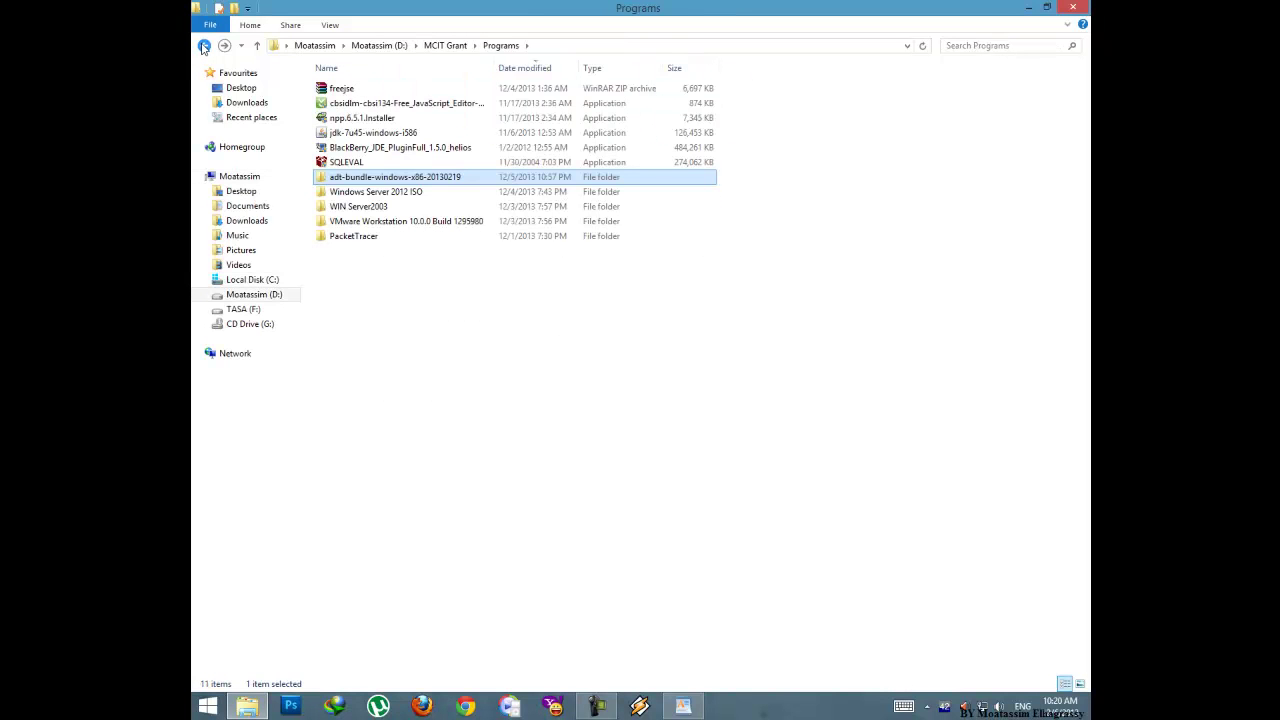
pyautogui.click(569, 532)
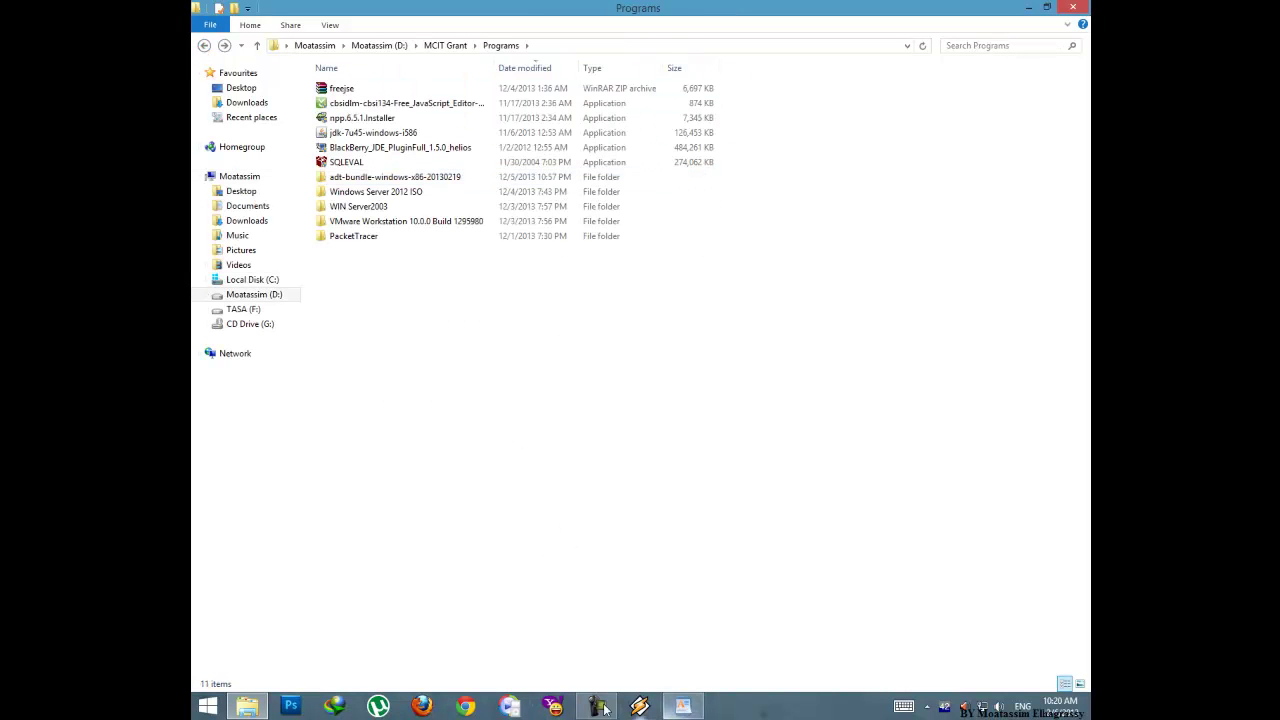
pyautogui.click(680, 706)
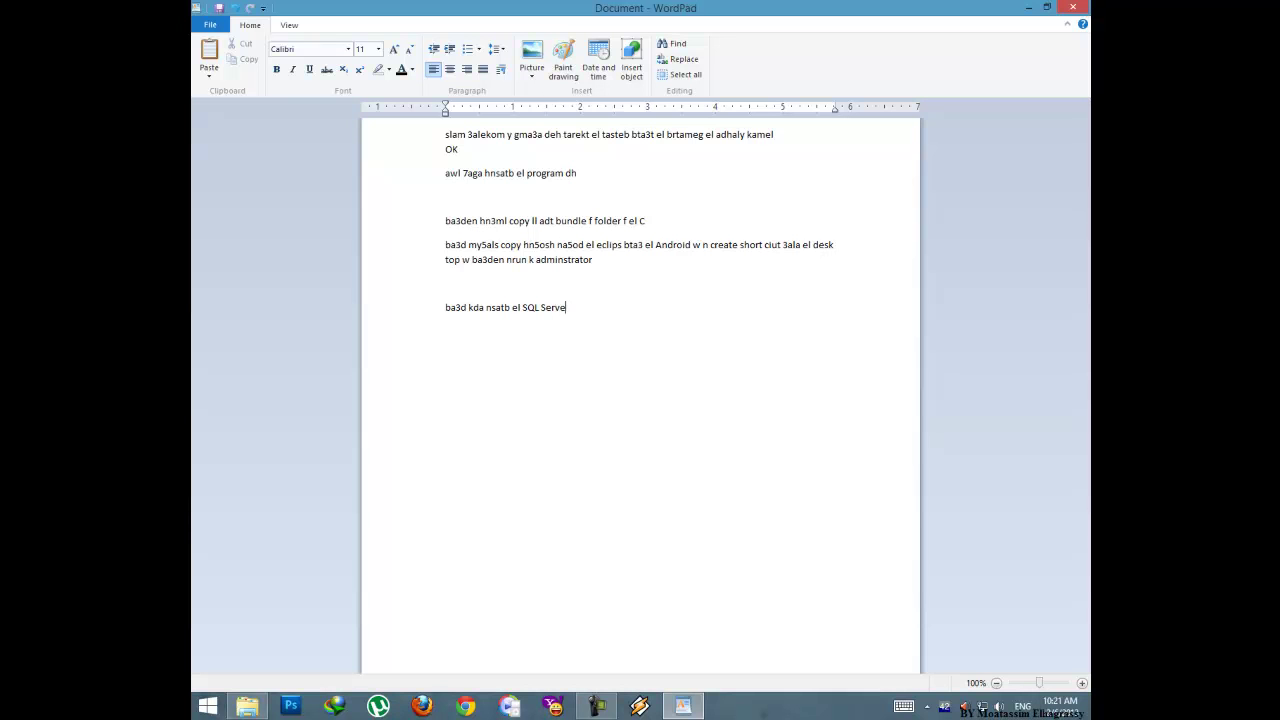
# Run the SQLEVAL installer from the Programs folder and dismiss the Internet Download Manager notice.
pyautogui.click(1028, 8)
pyautogui.click(341, 163)
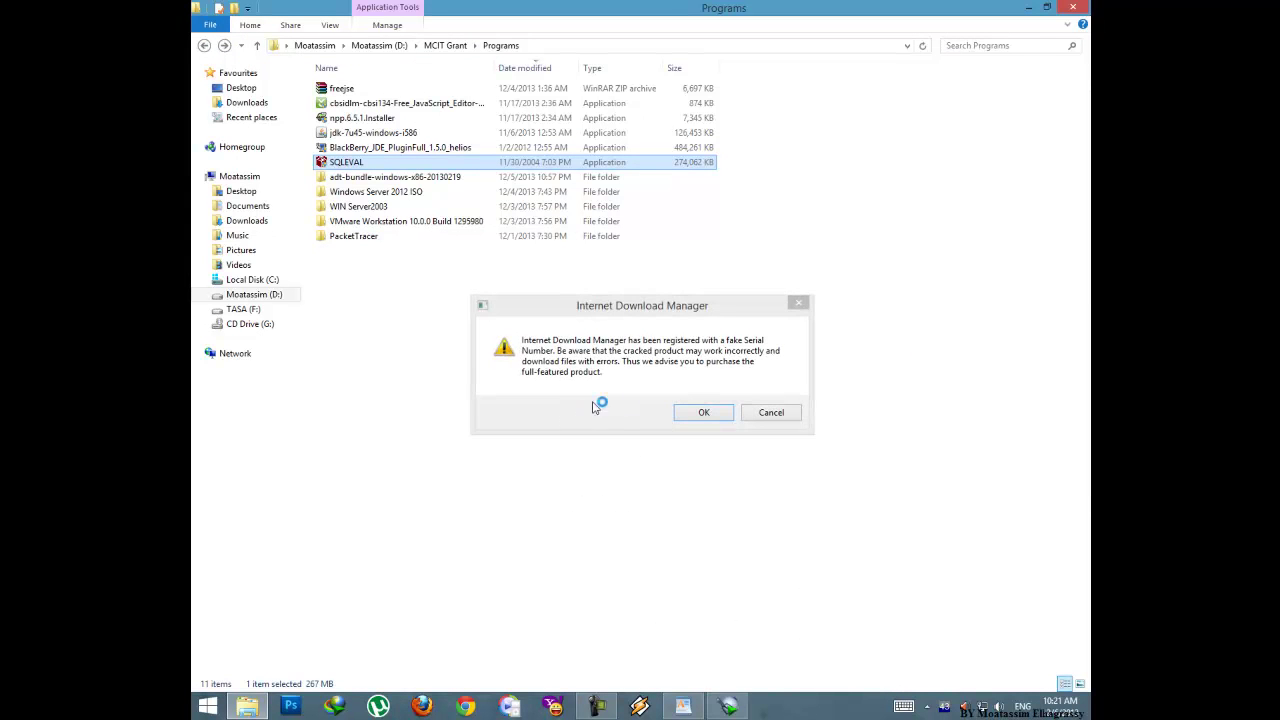
pyautogui.click(771, 412)
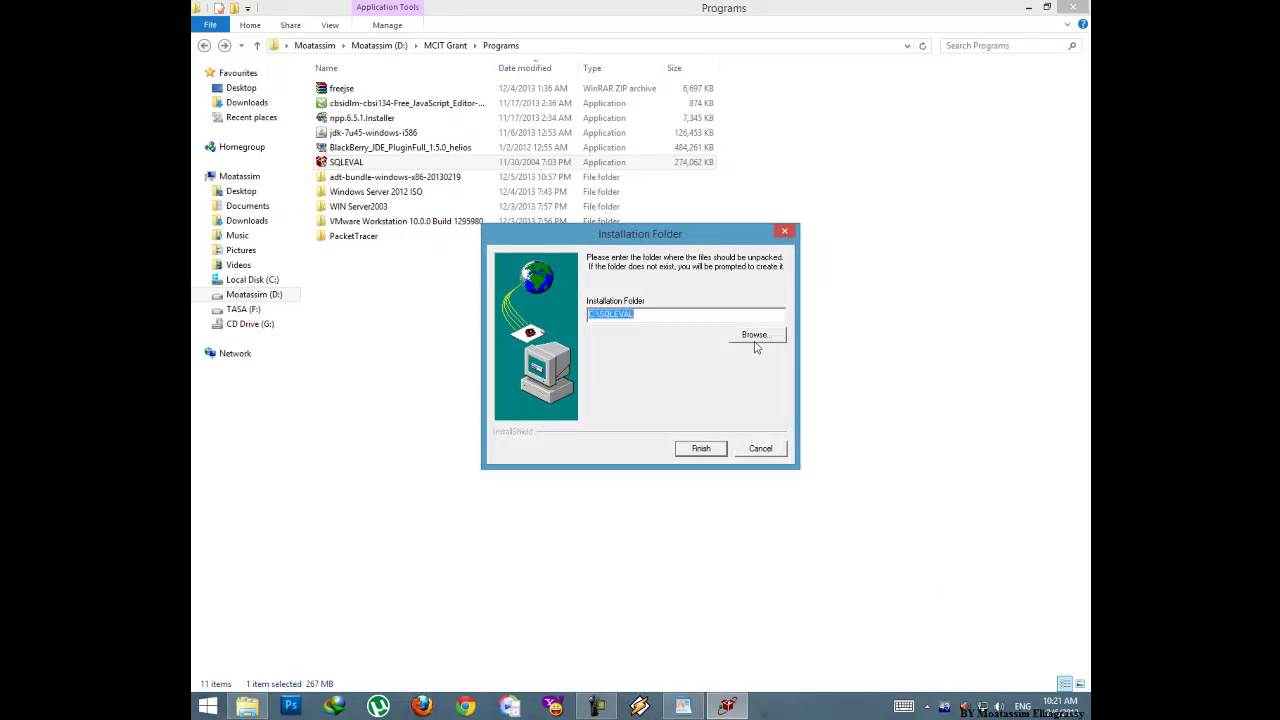
pyautogui.click(727, 340)
pyautogui.scroll(-4, 726, 380)
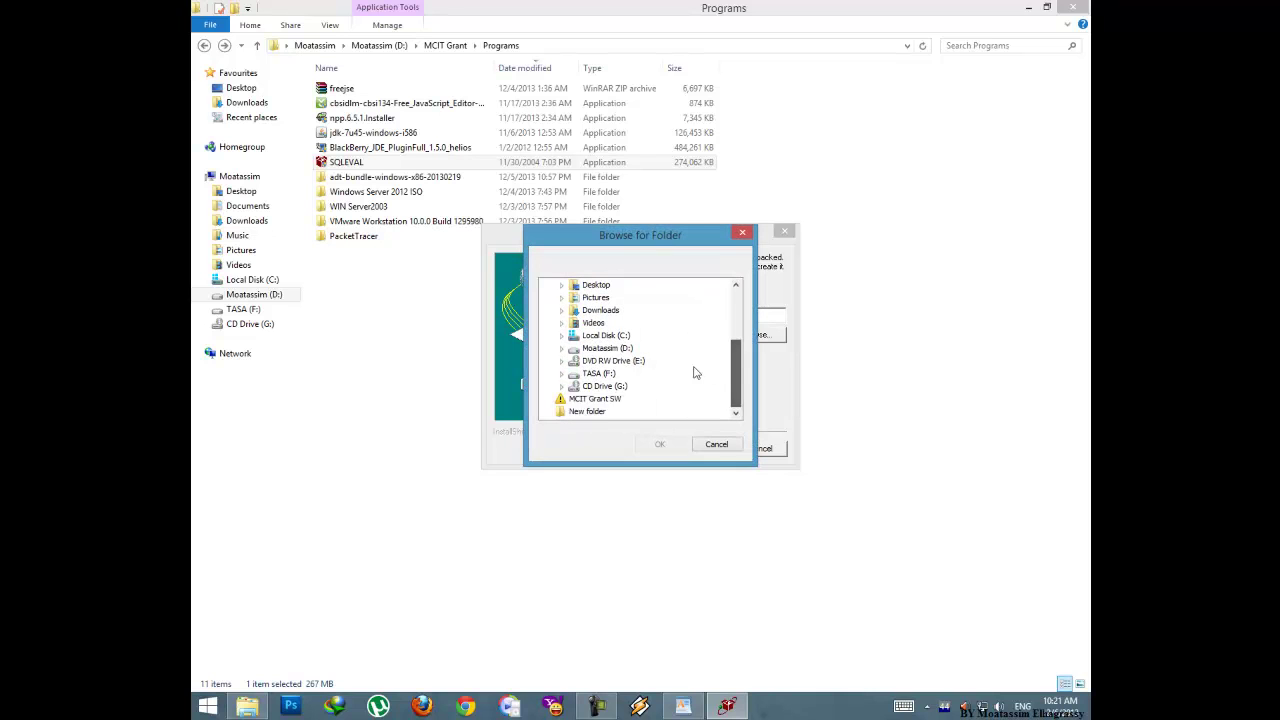
pyautogui.doubleClick(596, 336)
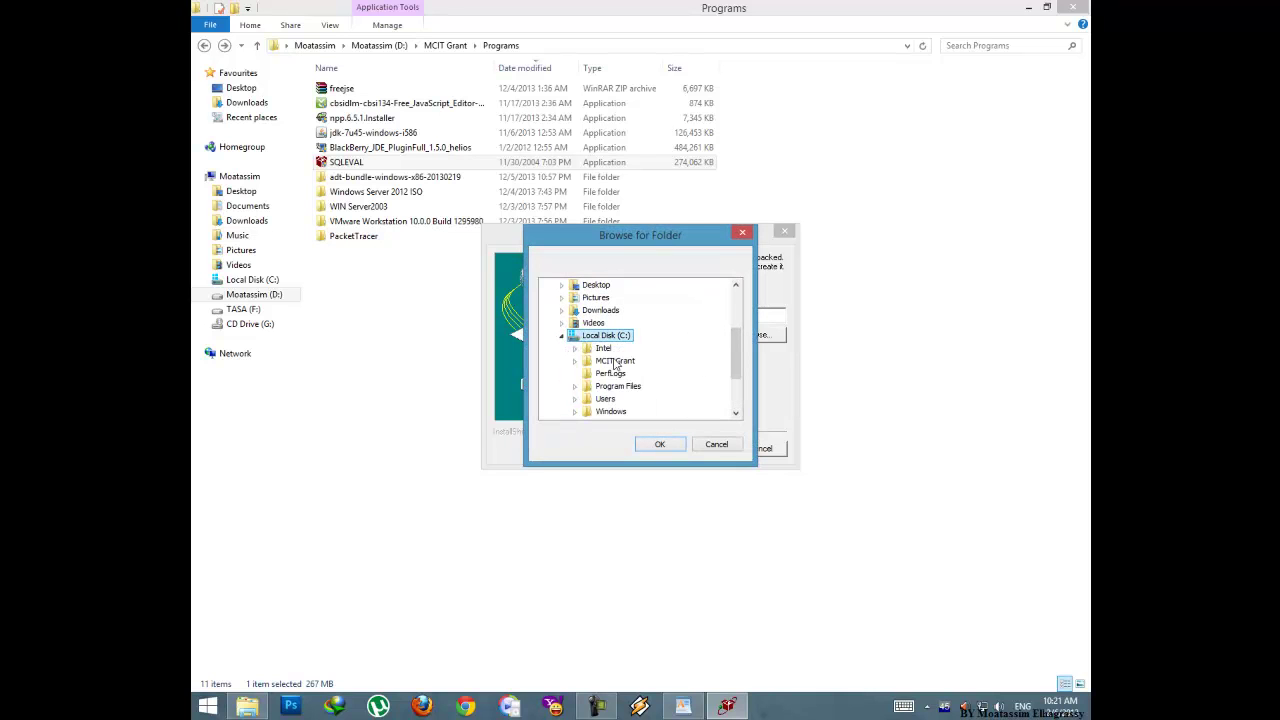
pyautogui.doubleClick(615, 362)
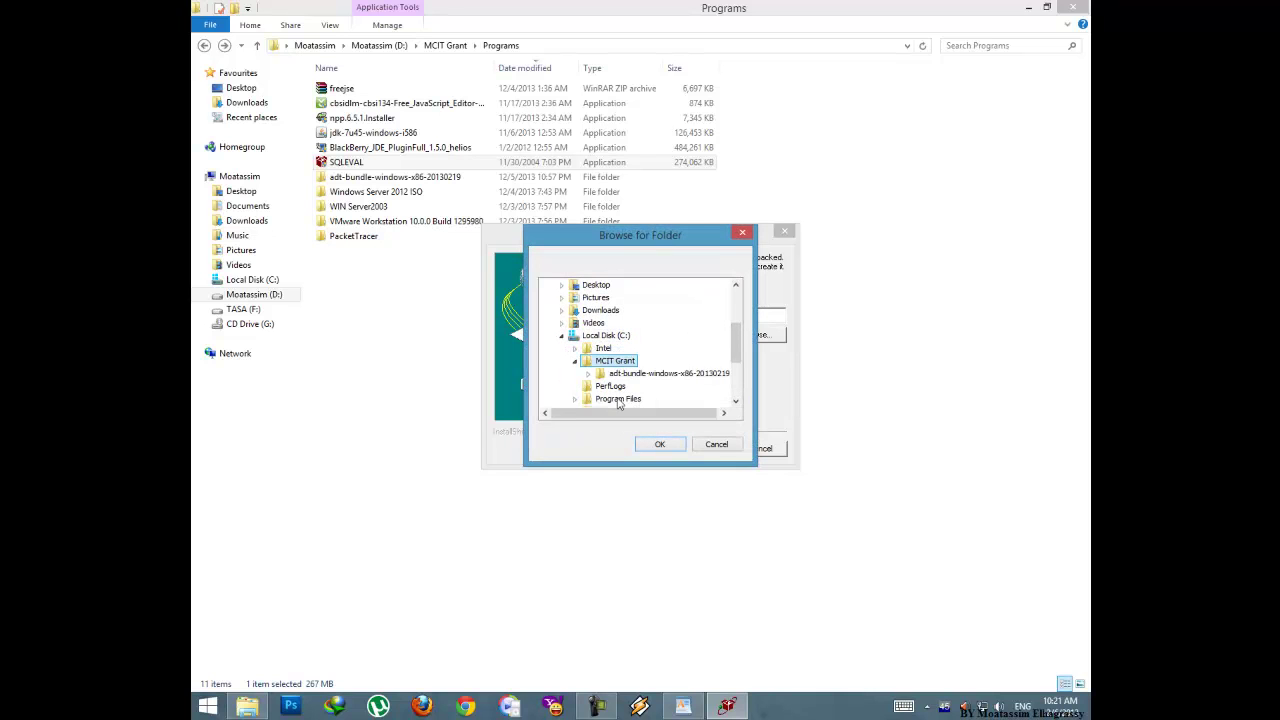
# In File Explorer, create a folder named "SQL SERVER" inside MCIT Grant on Local Disk (C:), and close the window.
pyautogui.rightClick(247, 706)
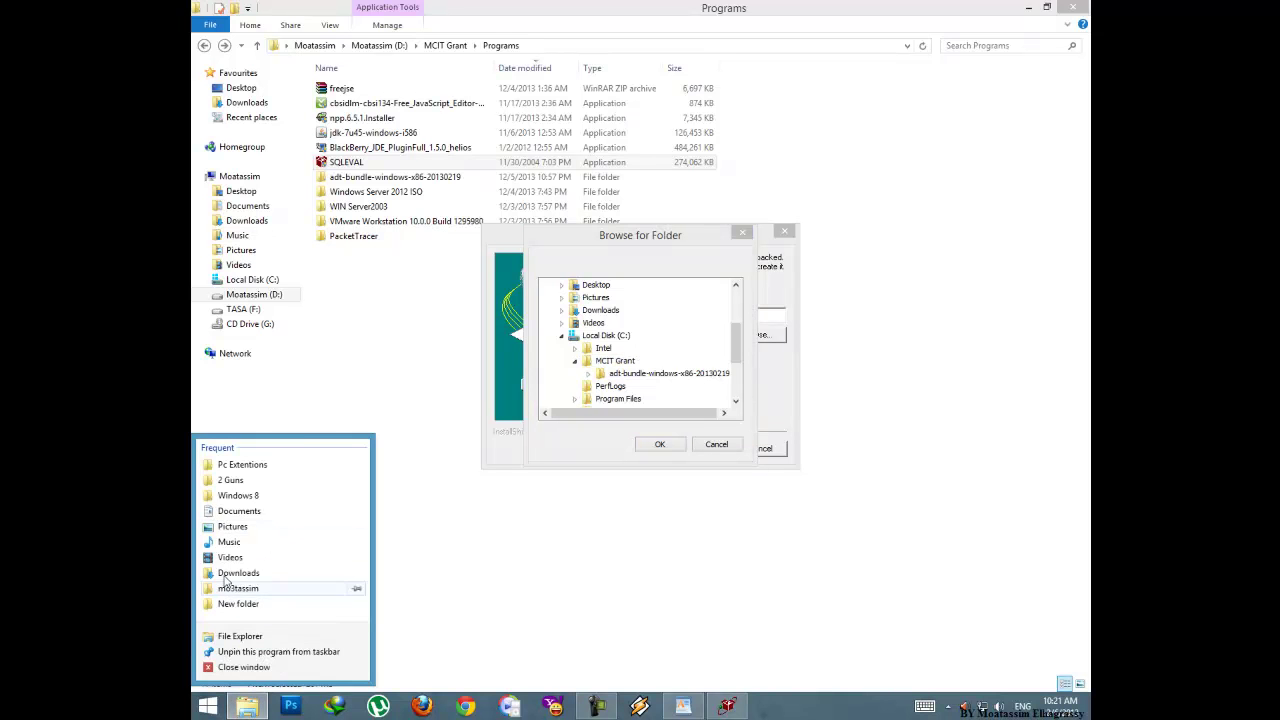
pyautogui.click(247, 706)
pyautogui.rightClick(250, 707)
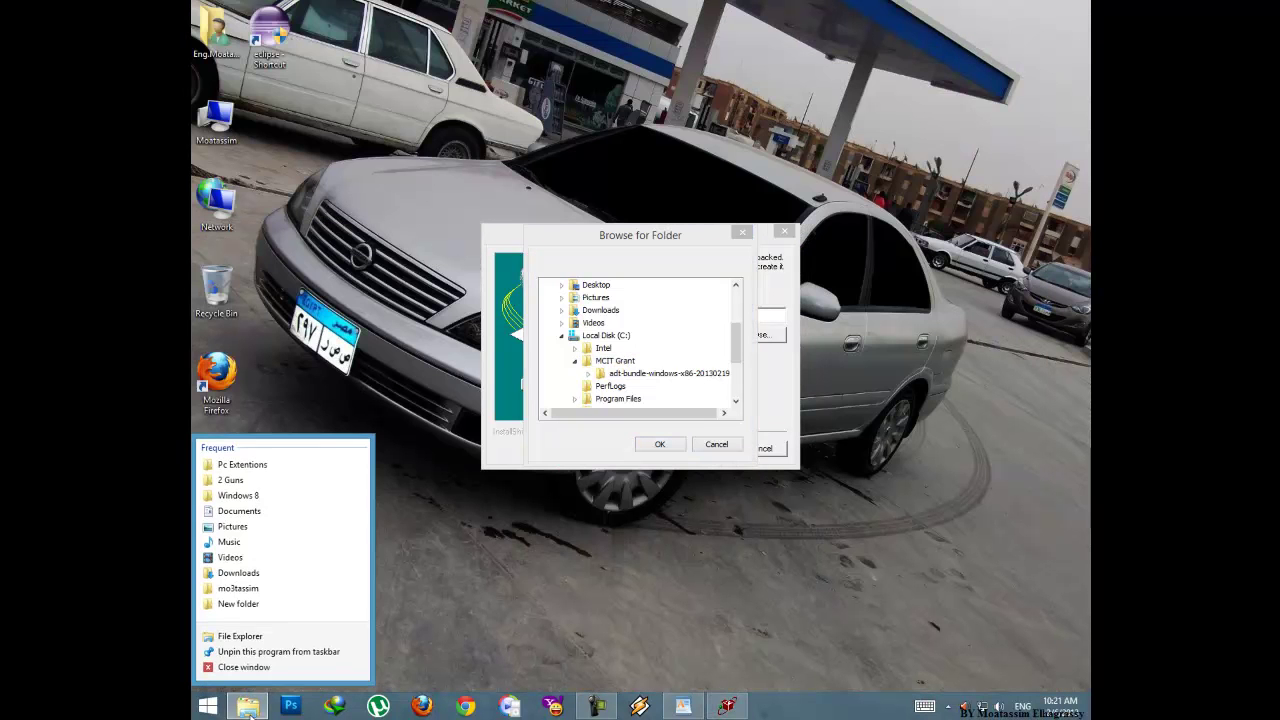
pyautogui.click(249, 708)
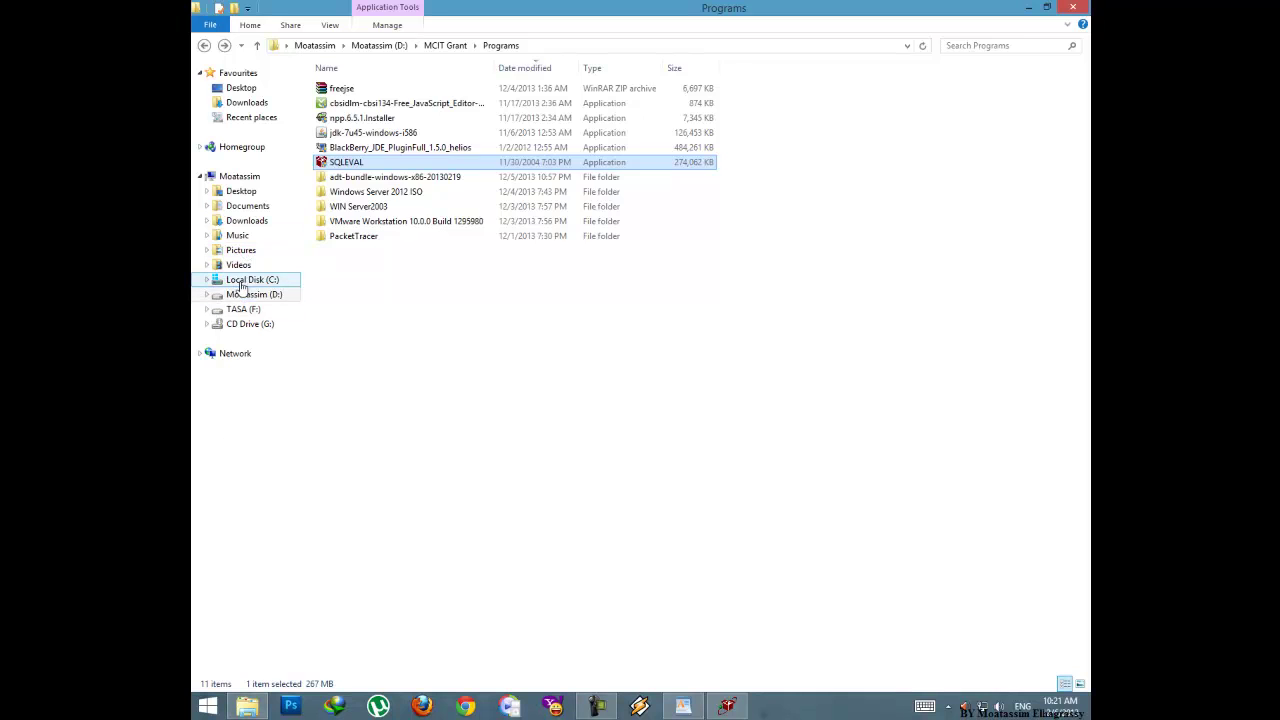
pyautogui.click(240, 282)
pyautogui.doubleClick(420, 105)
pyautogui.rightClick(414, 265)
pyautogui.moveTo(471, 431)
pyautogui.click(657, 433)
pyautogui.write('SQL SERVE')
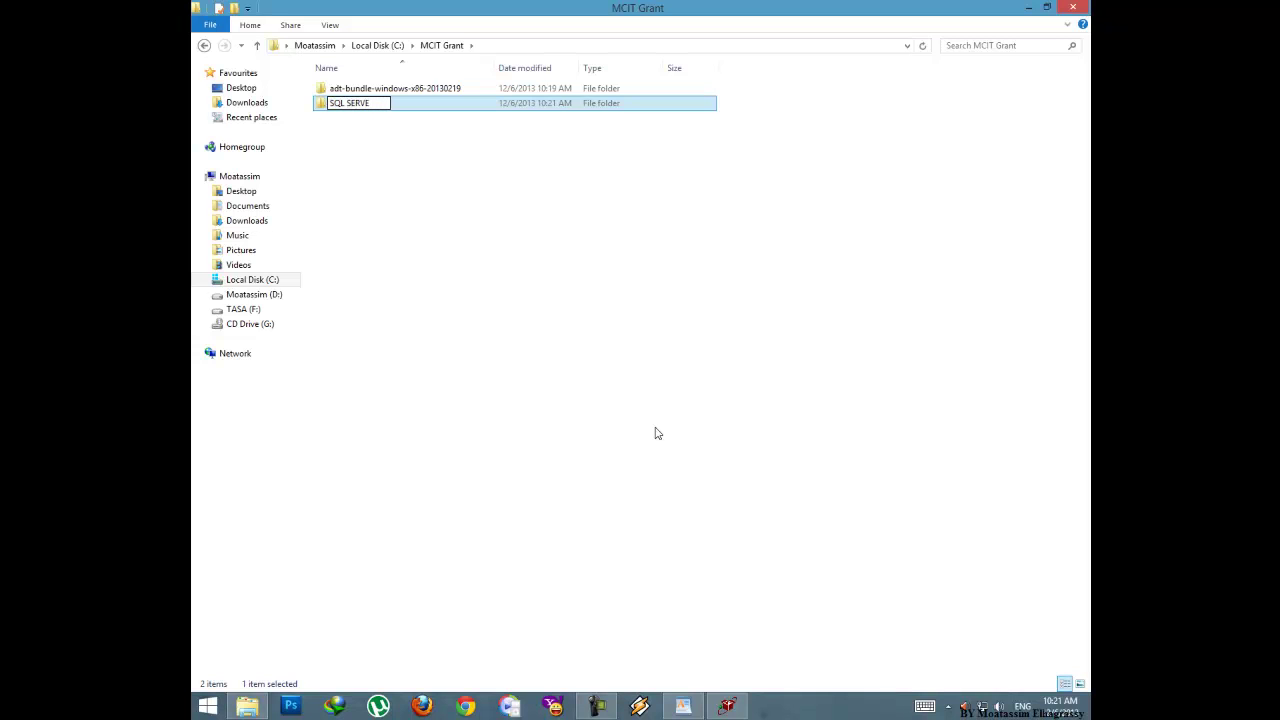
pyautogui.press('Return')
pyautogui.press('Return')
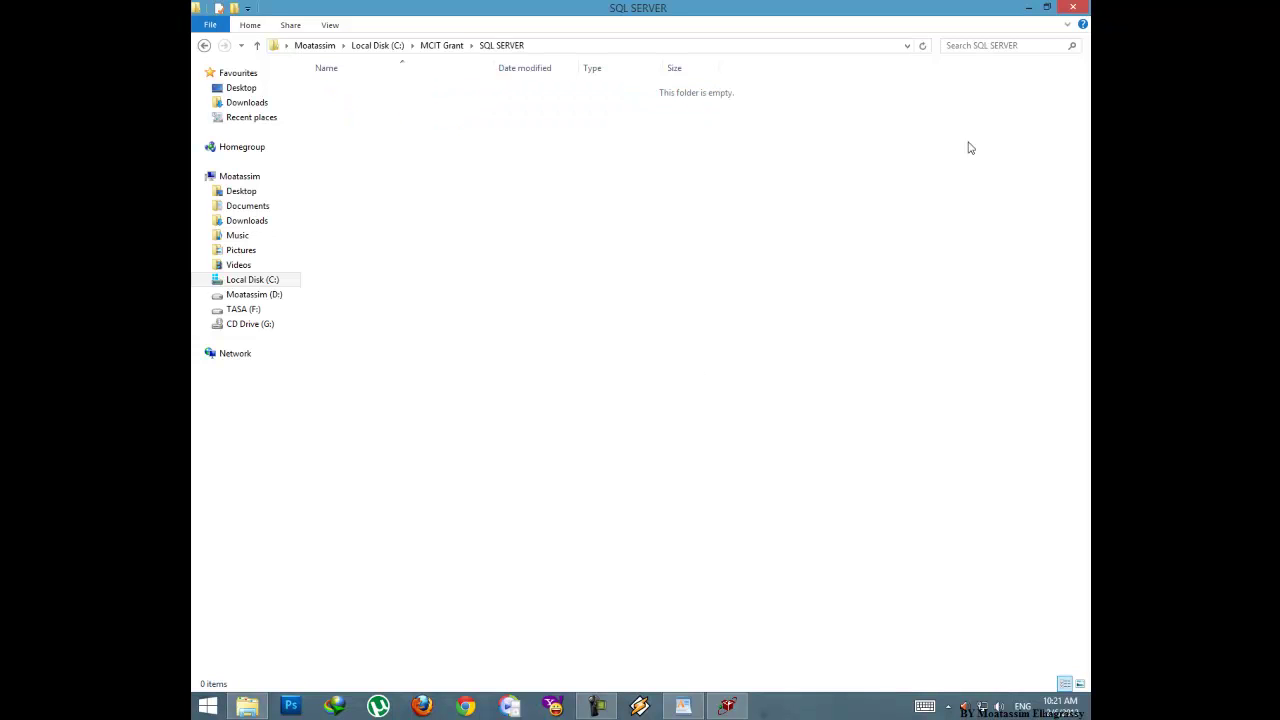
pyautogui.click(1062, 12)
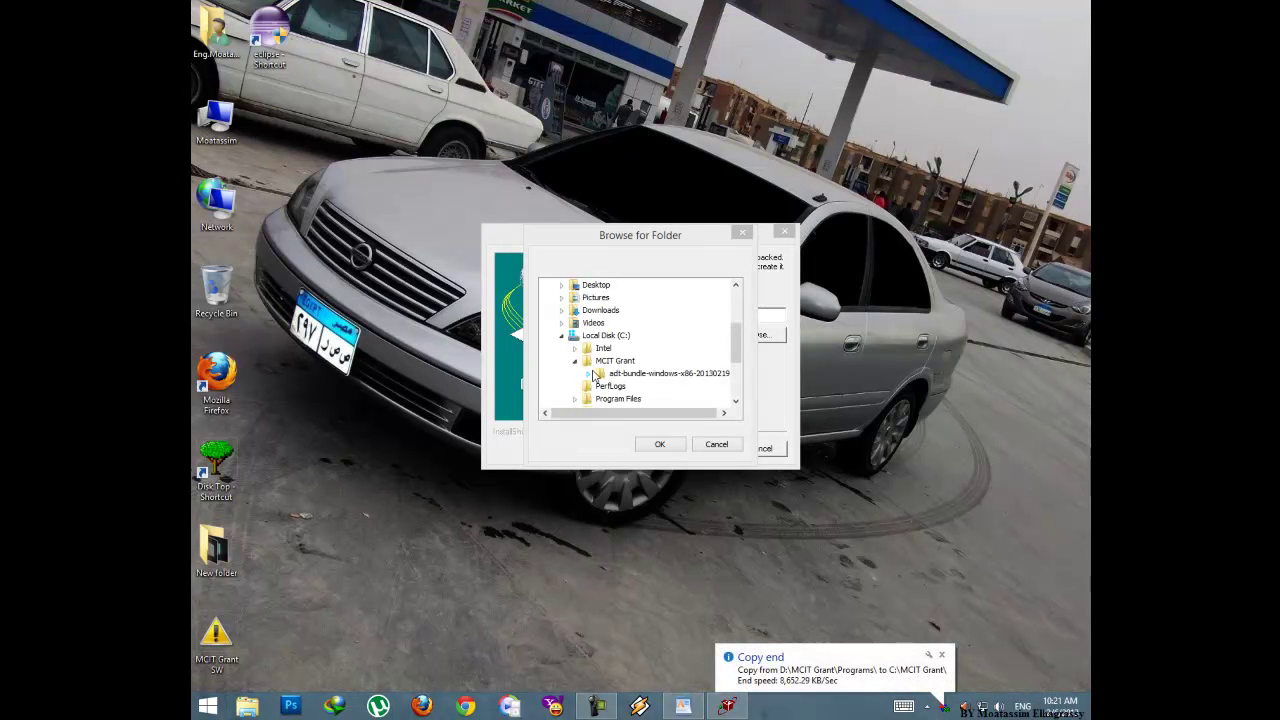
# Set the installer's unpack folder to SQL SERVER inside MCIT Grant on the C: drive and start unpacking.
pyautogui.click(577, 362)
pyautogui.click(577, 362)
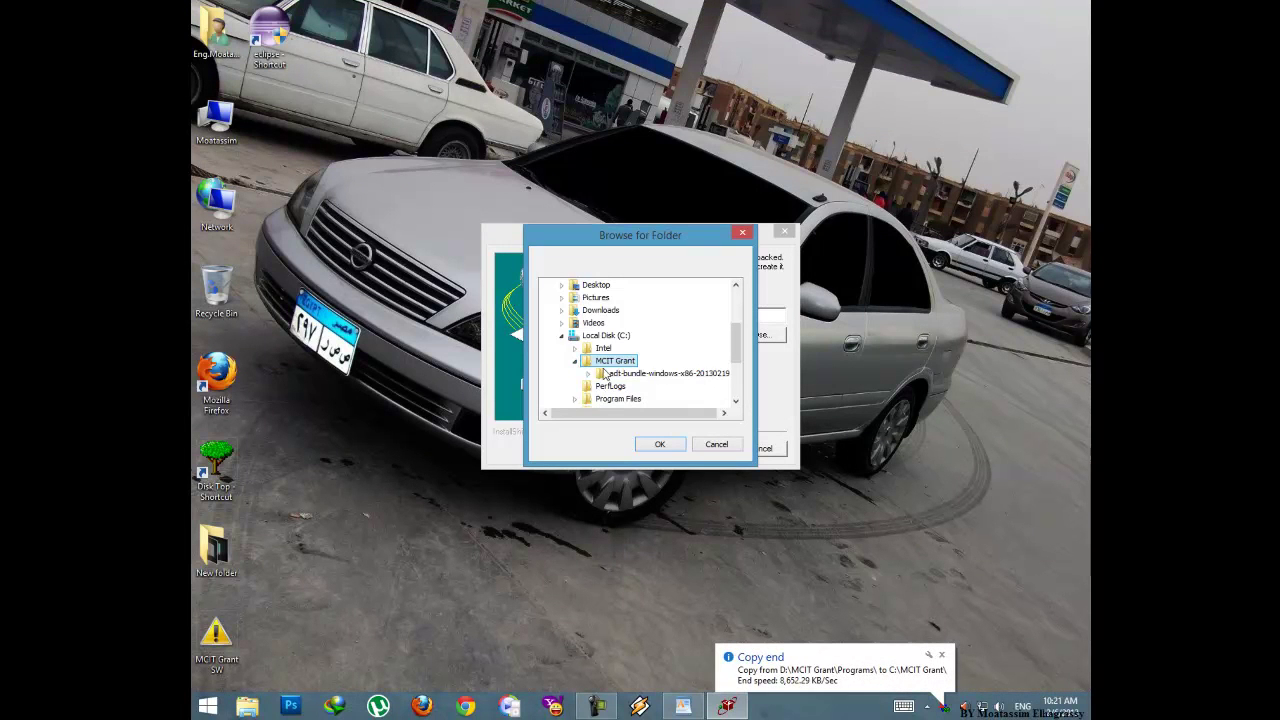
pyautogui.click(716, 444)
pyautogui.click(750, 334)
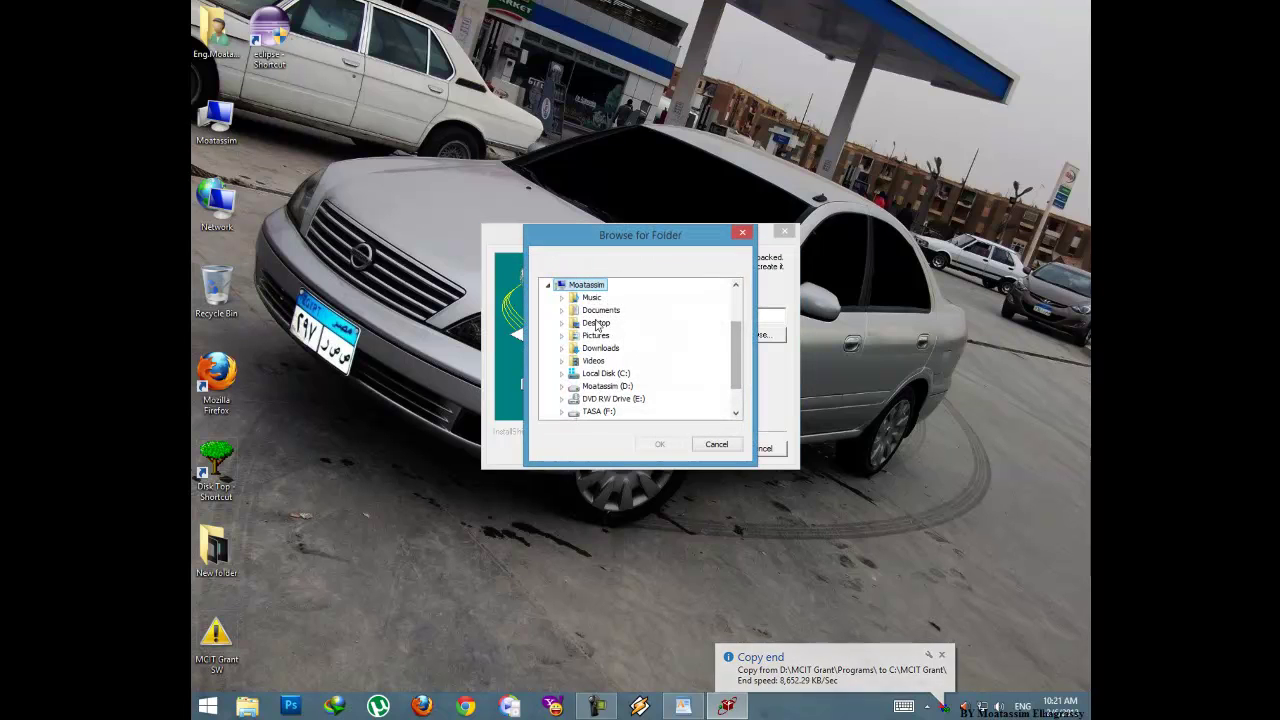
pyautogui.click(562, 373)
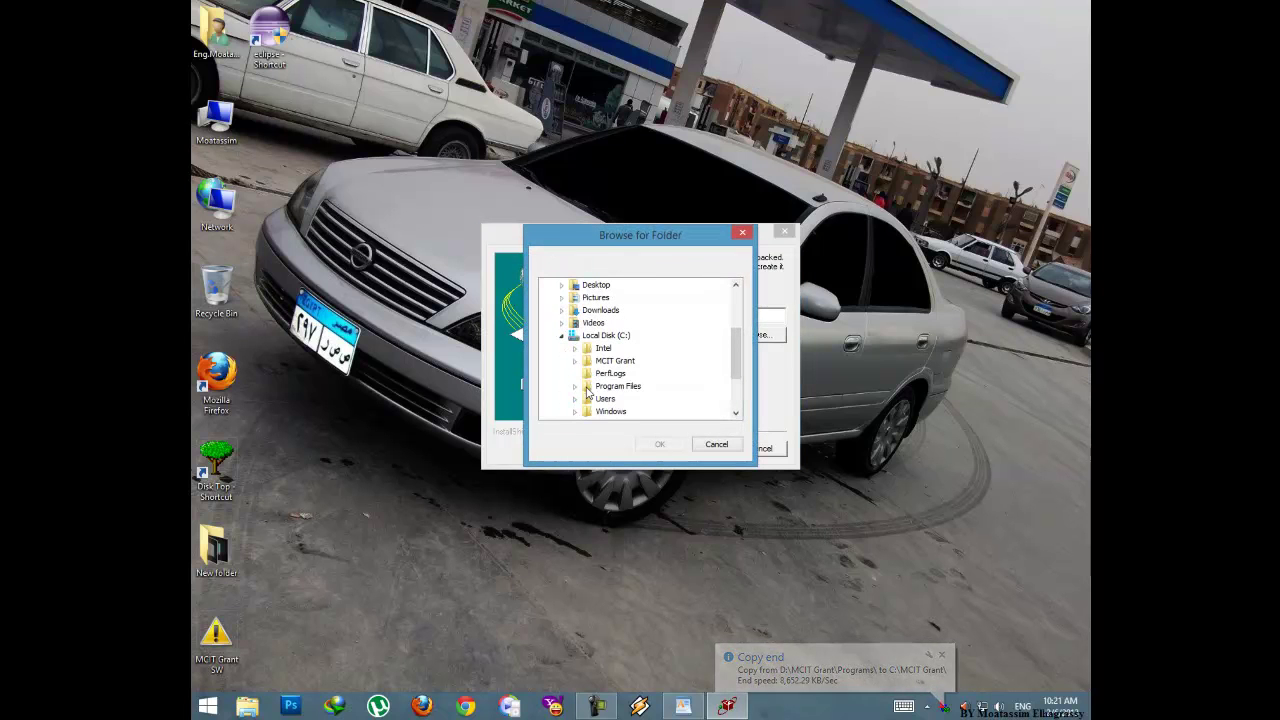
pyautogui.click(575, 362)
pyautogui.click(615, 386)
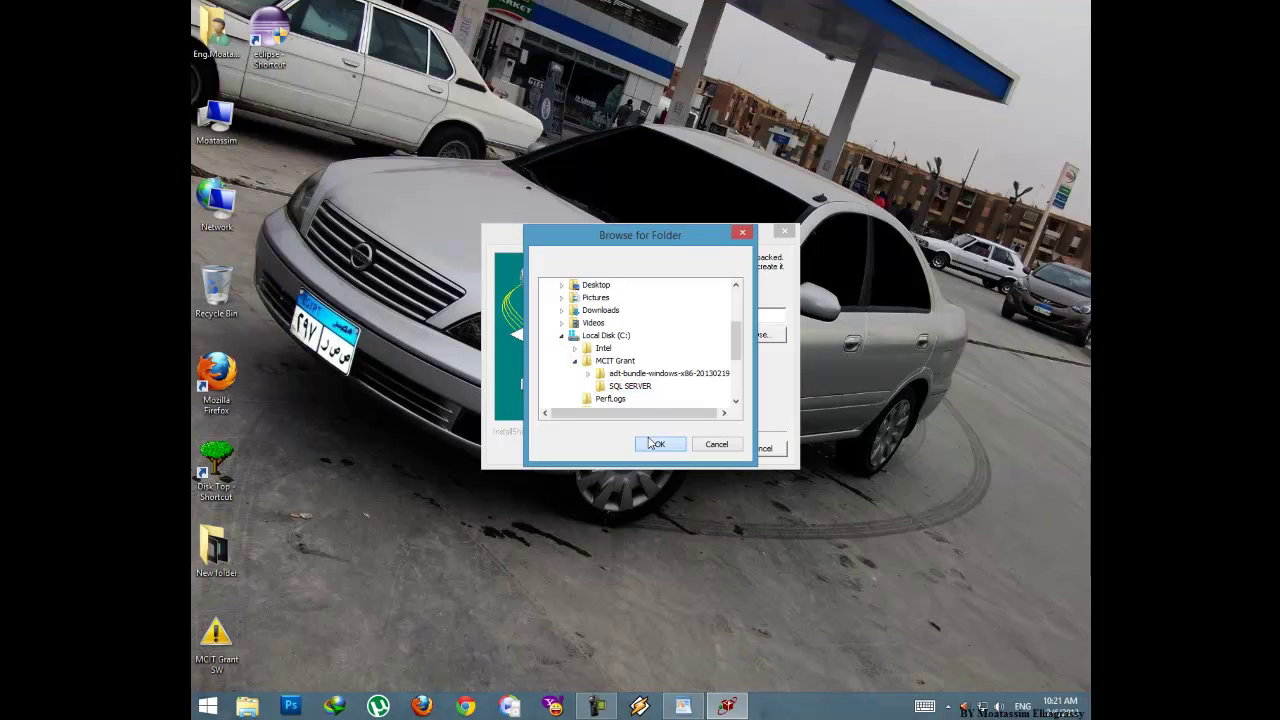
pyautogui.click(658, 444)
pyautogui.click(701, 449)
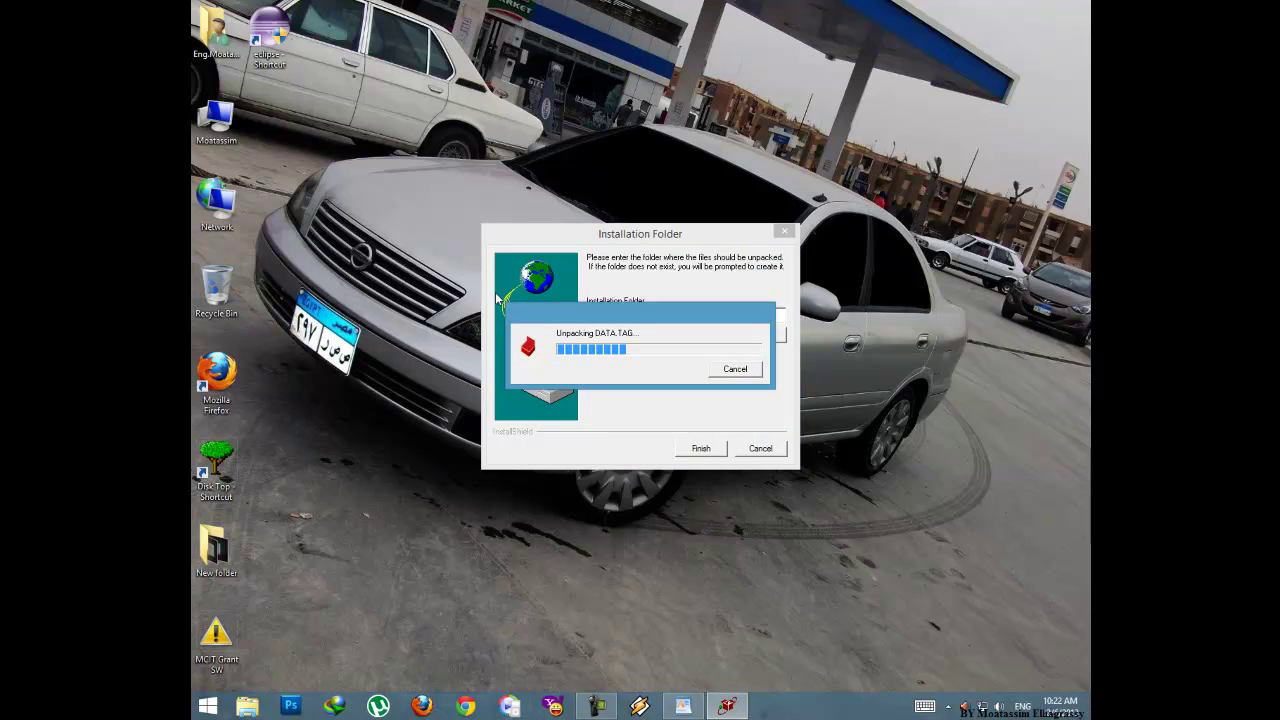
# In WordPad, add a new line beginning "ba3d kda nsa" below the SQL Server line, and return to the installer.
pyautogui.click(948, 706)
pyautogui.click(948, 706)
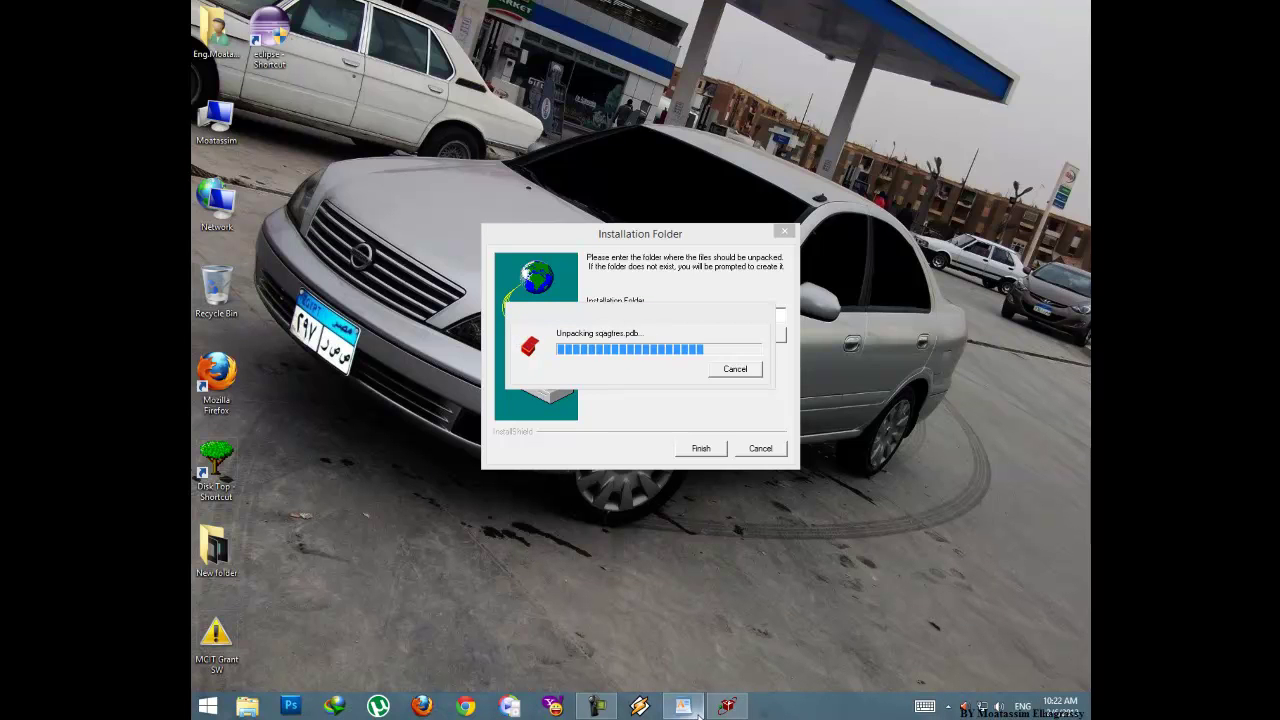
pyautogui.moveTo(698, 714)
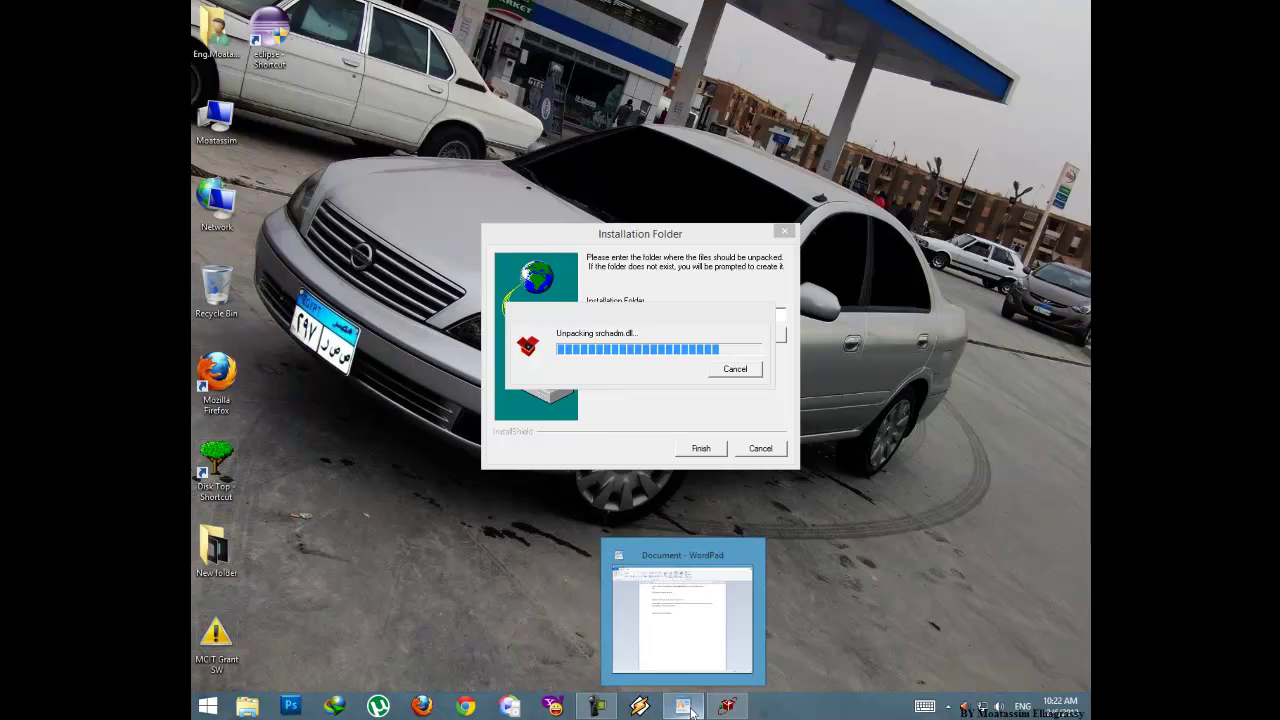
pyautogui.click(698, 714)
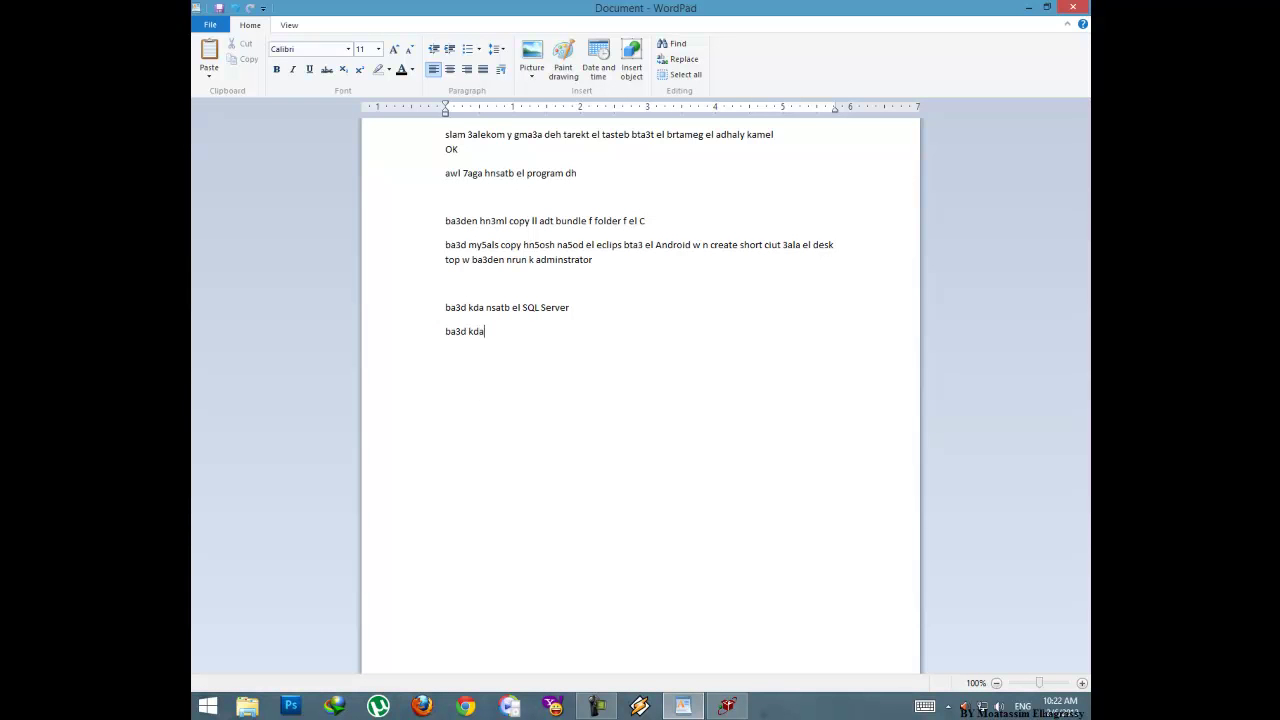
pyautogui.write('nsa')
pyautogui.click(1028, 8)
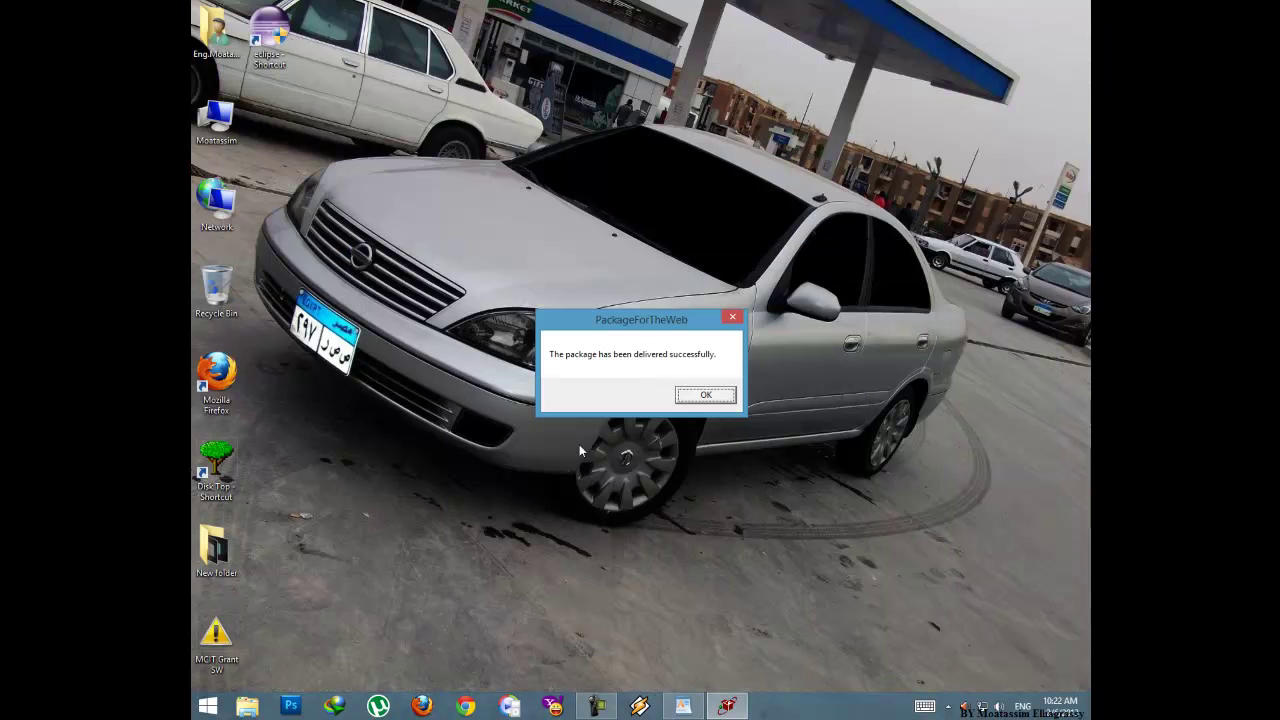
# Dismiss the package delivery message and launch npp.6.5.1.Installer from the Programs folder inside MCIT Grant on the D: drive, accepting the setup language.
pyautogui.click(705, 396)
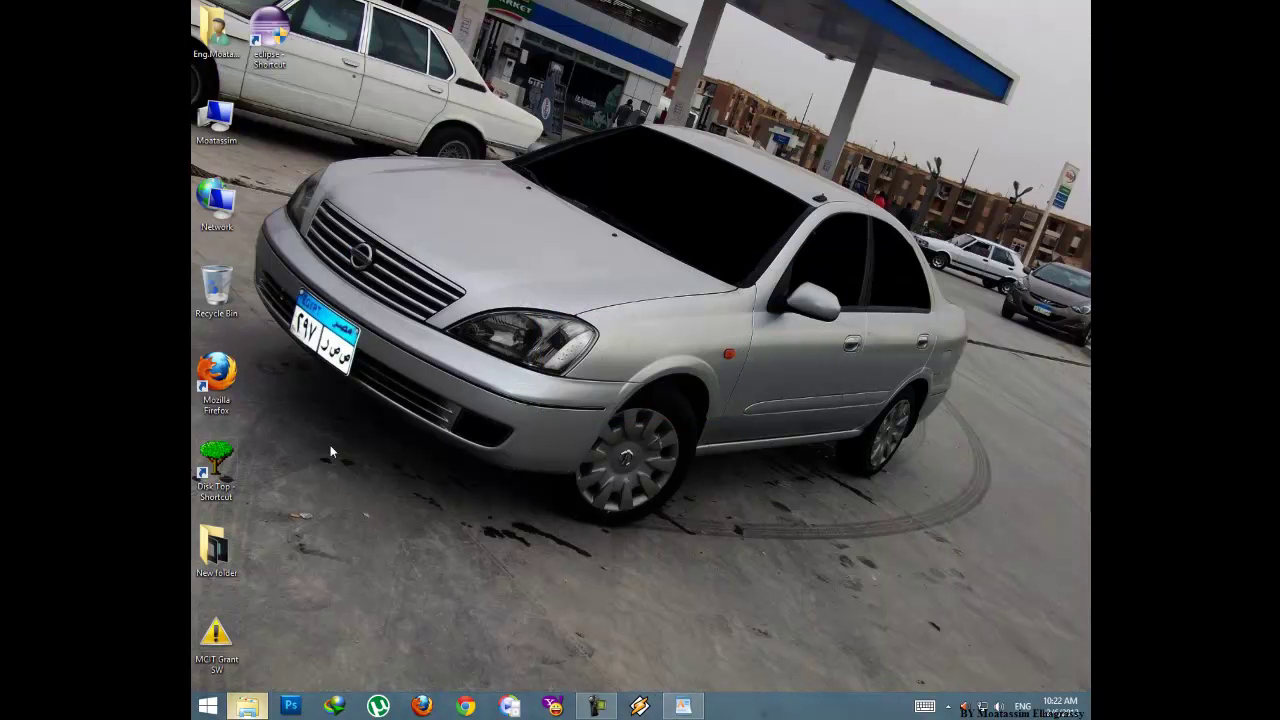
pyautogui.click(247, 706)
pyautogui.doubleClick(500, 185)
pyautogui.doubleClick(727, 137)
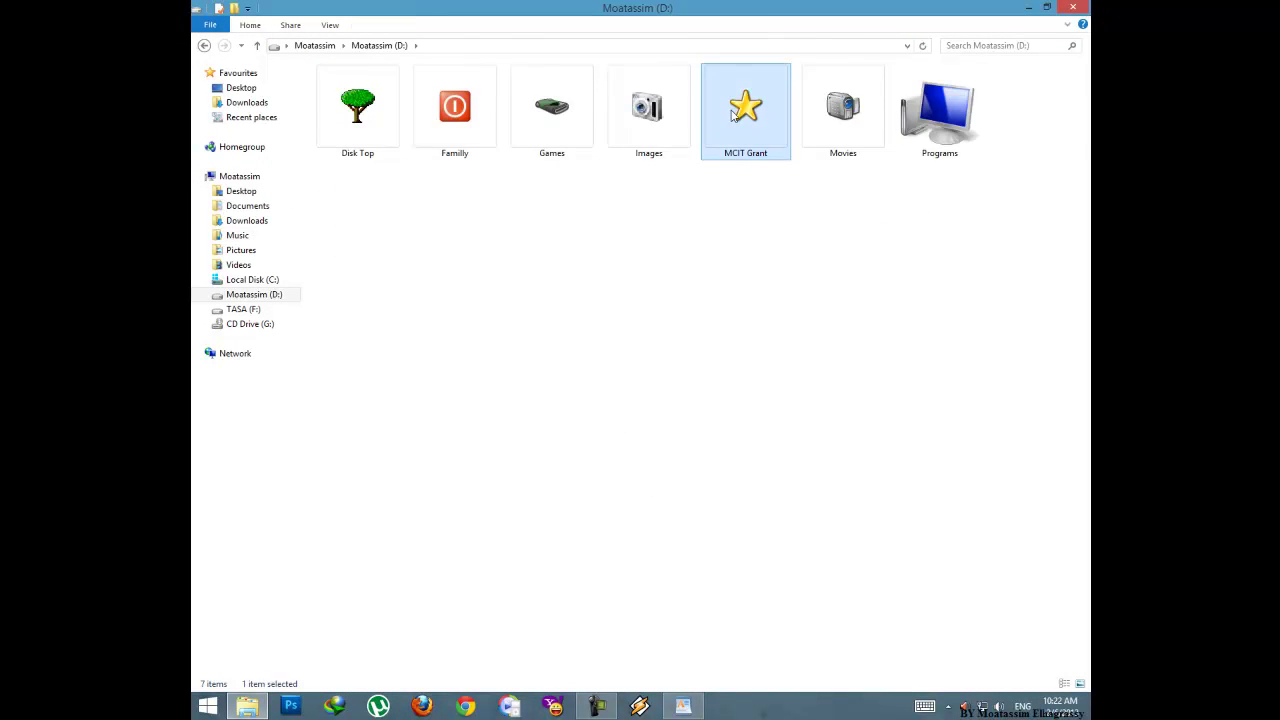
pyautogui.doubleClick(357, 144)
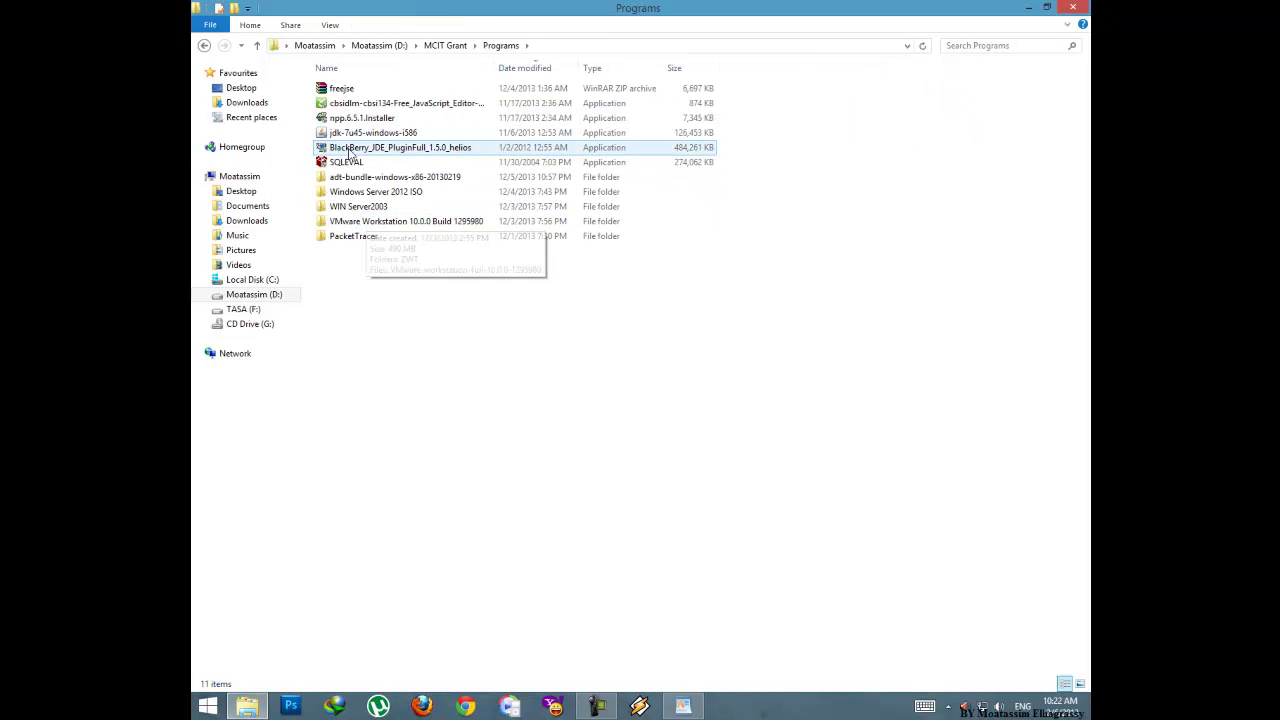
pyautogui.click(341, 118)
pyautogui.doubleClick(364, 120)
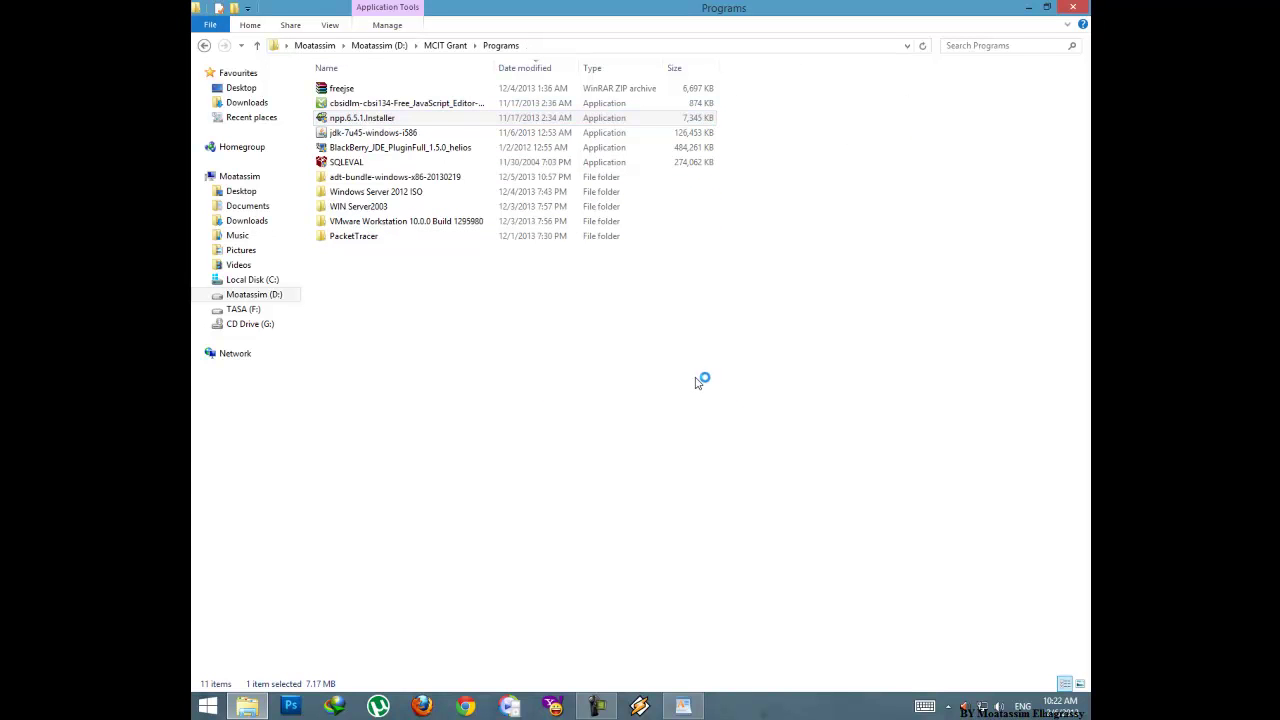
pyautogui.click(643, 384)
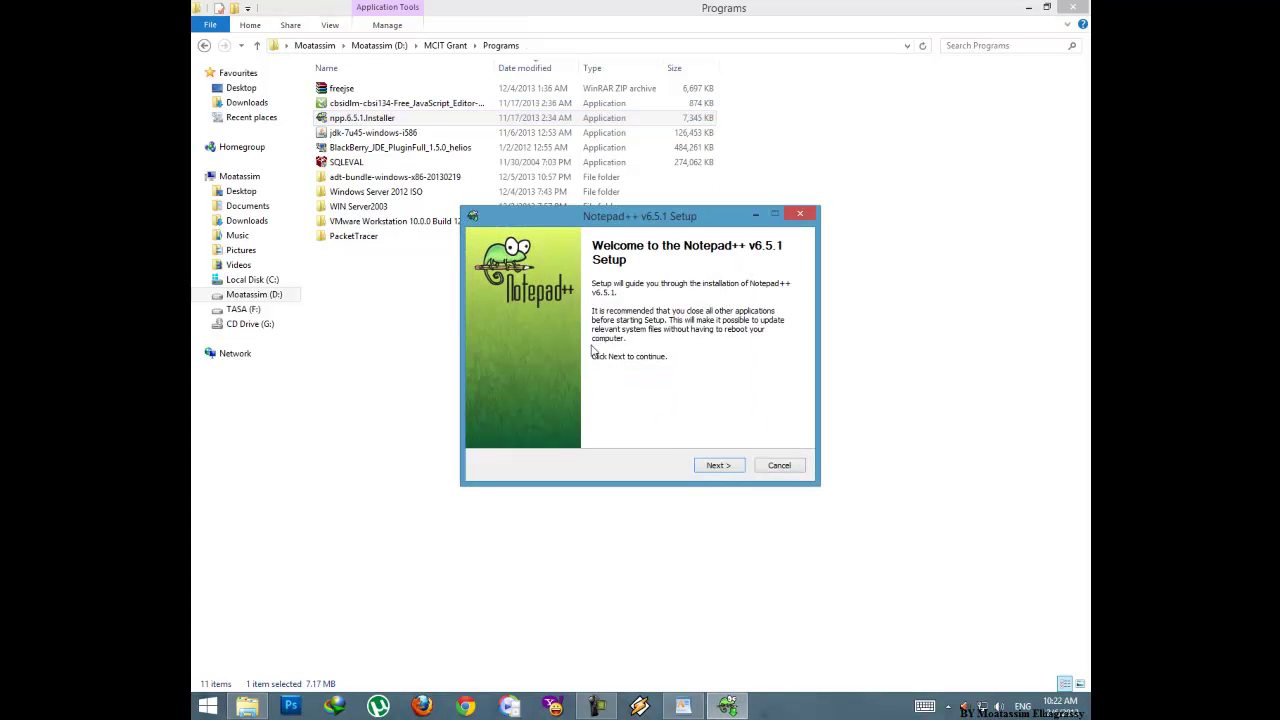
# Accept the Notepad++ licence and set the destination to a new folder named "Note Pad Plus Plus" inside MCIT Grant on the C: drive.
pyautogui.click(721, 466)
pyautogui.click(738, 466)
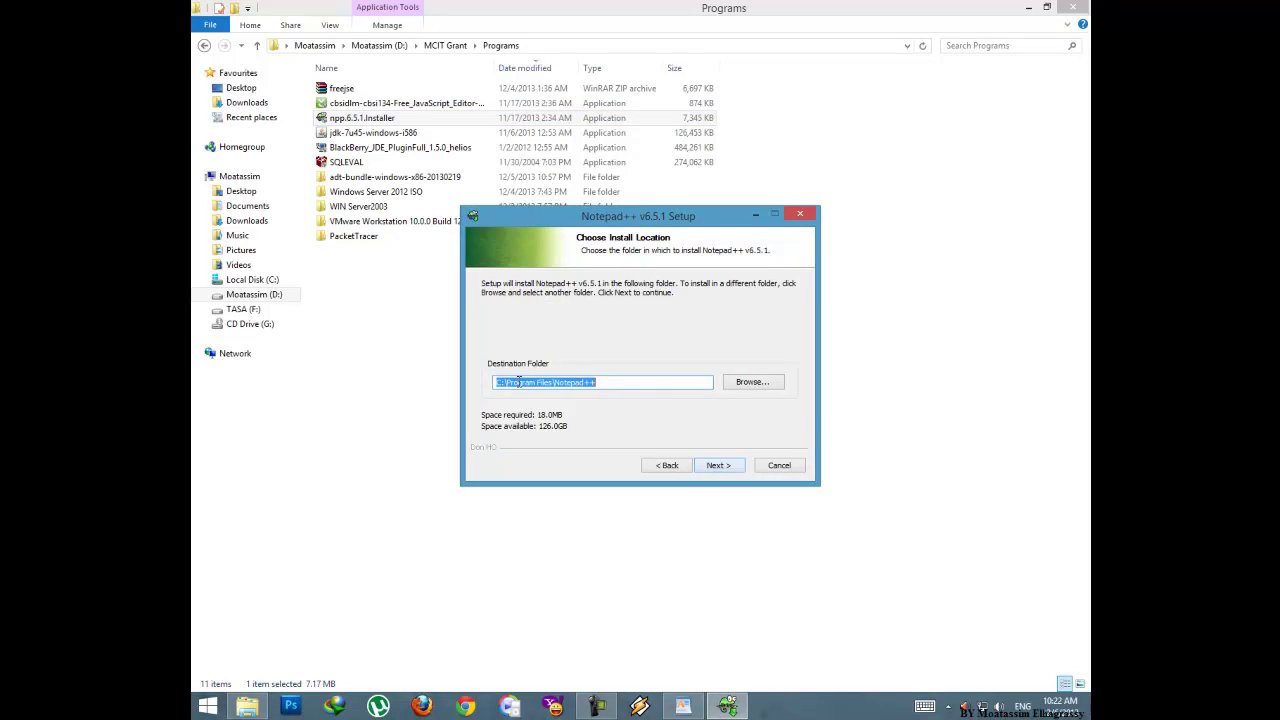
pyautogui.click(752, 382)
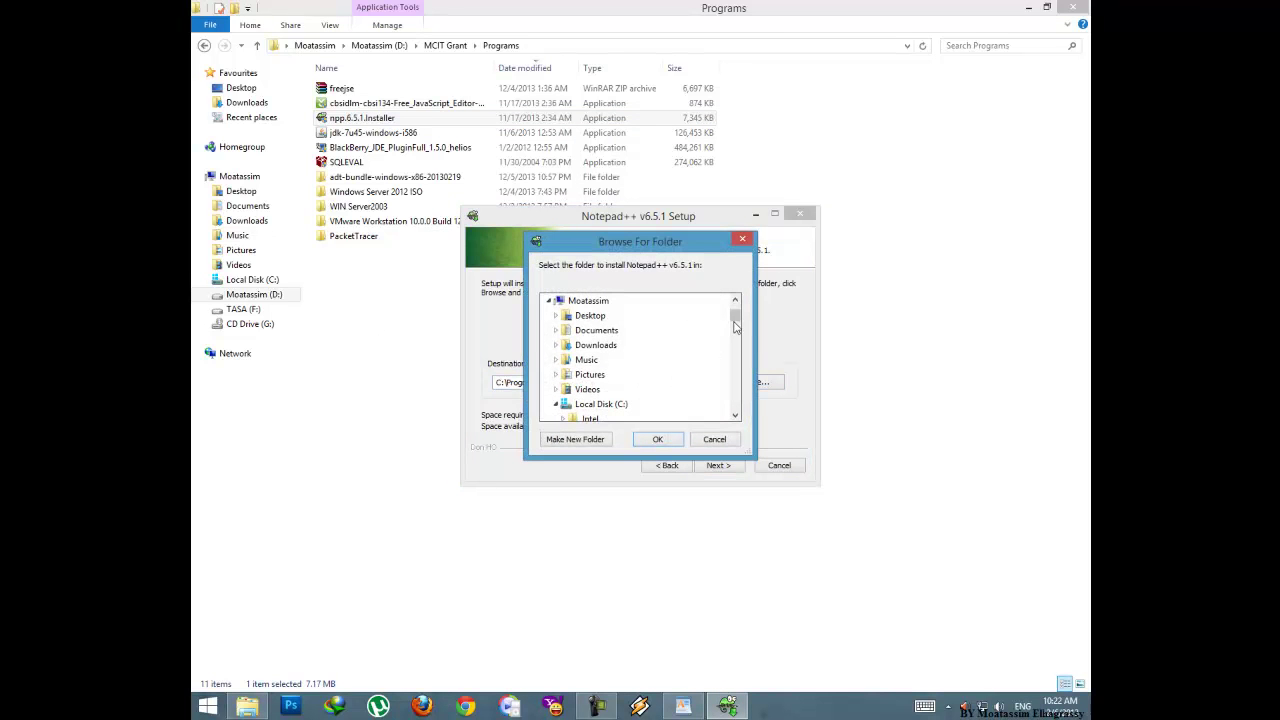
pyautogui.moveTo(733, 332); pyautogui.dragTo(733, 322)
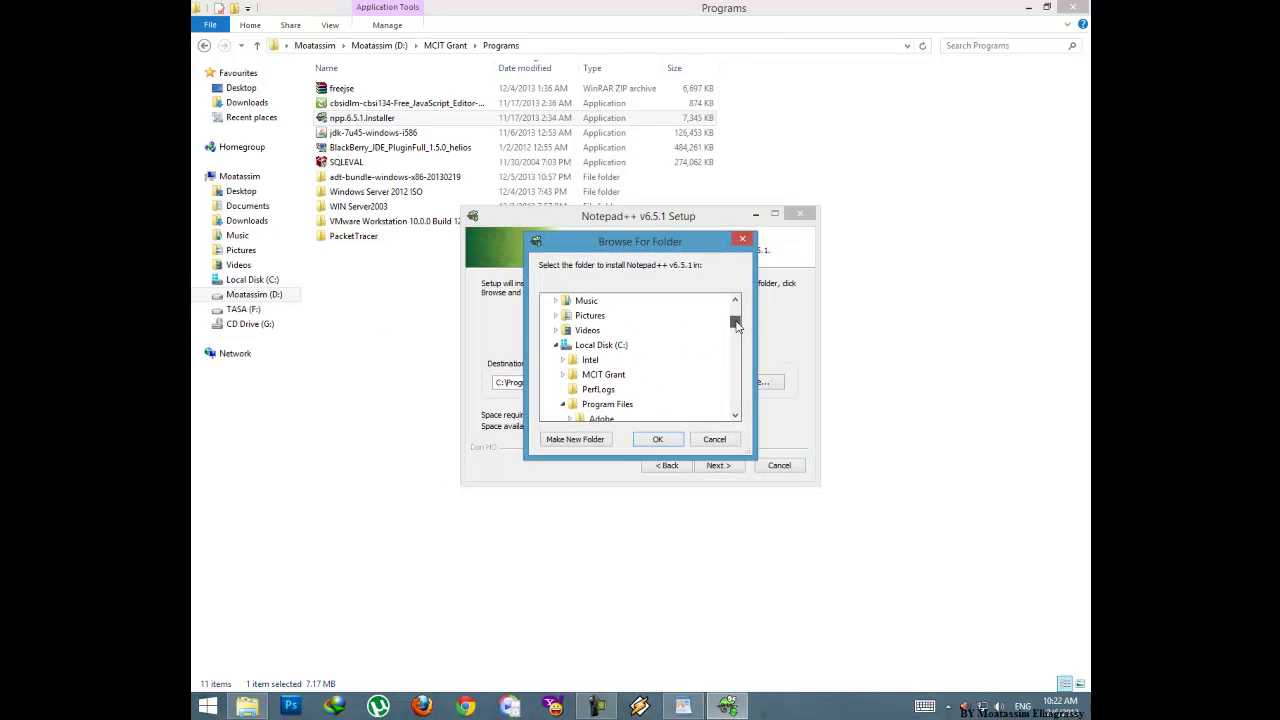
pyautogui.click(590, 377)
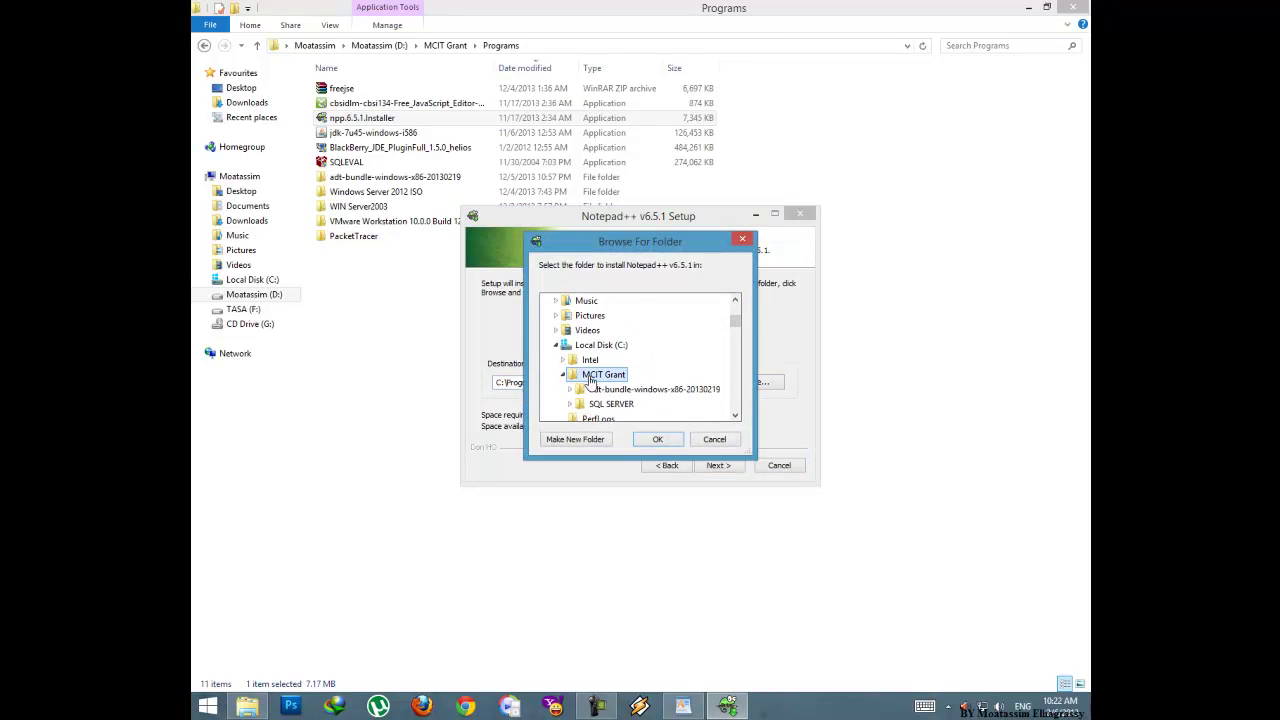
pyautogui.click(593, 441)
pyautogui.write('Note Pad Plus Plus')
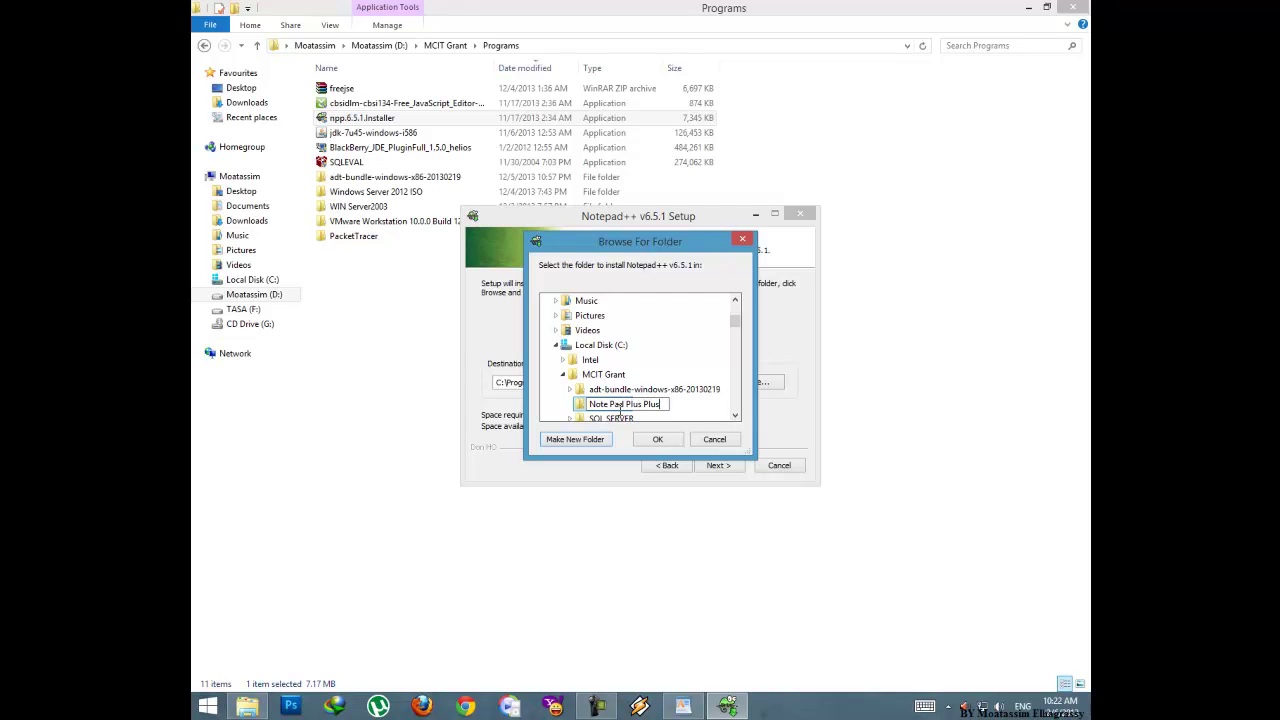
pyautogui.press('Return')
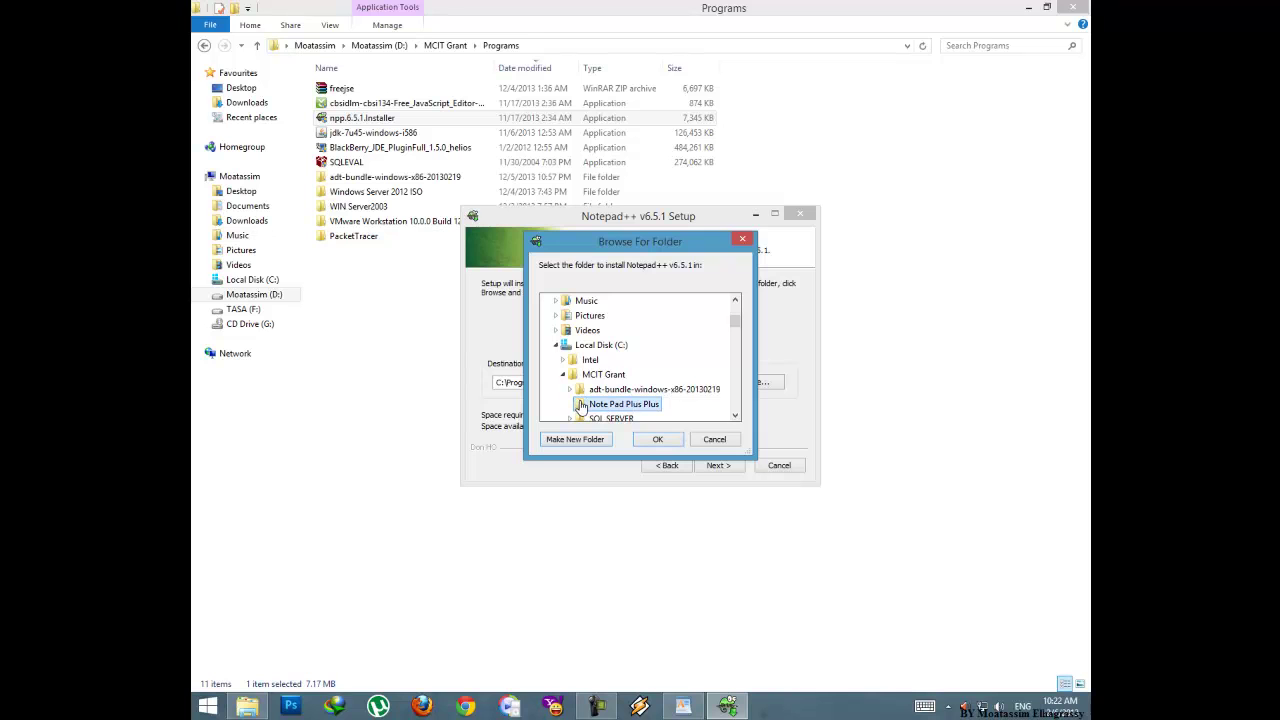
pyautogui.click(657, 440)
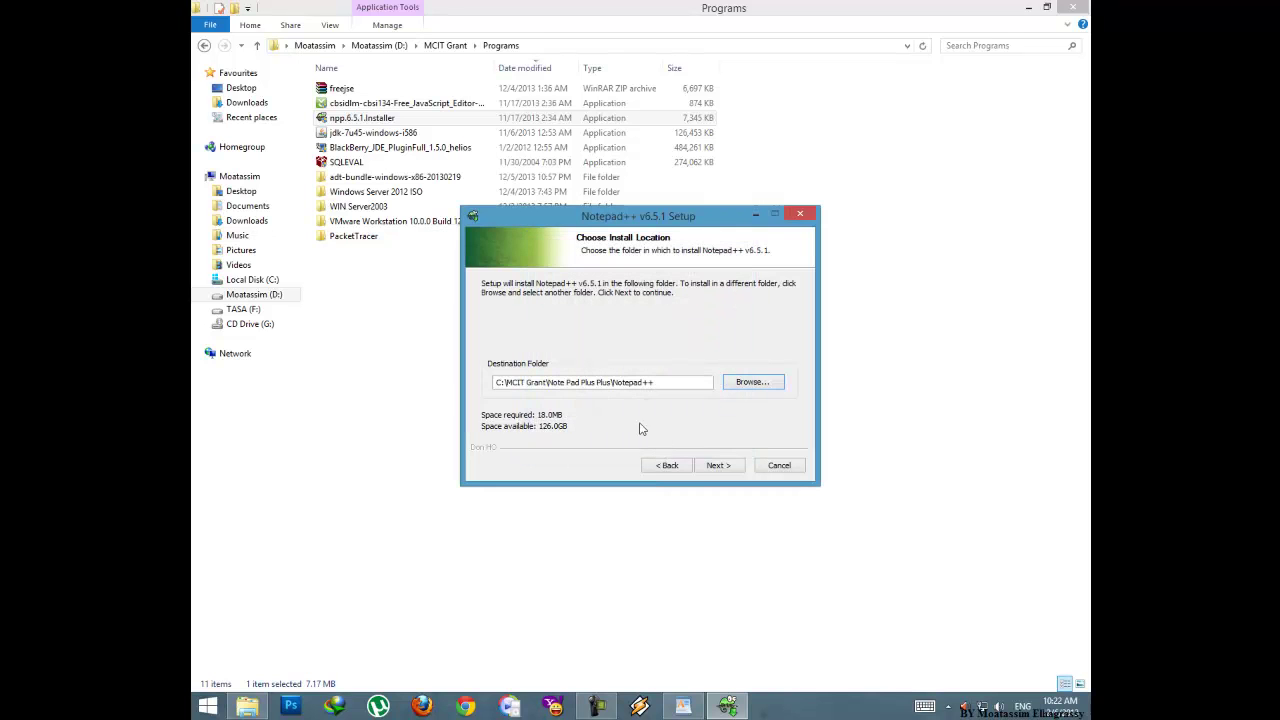
# Install Notepad++ with the default components and options, and finish the setup without running the program.
pyautogui.click(720, 467)
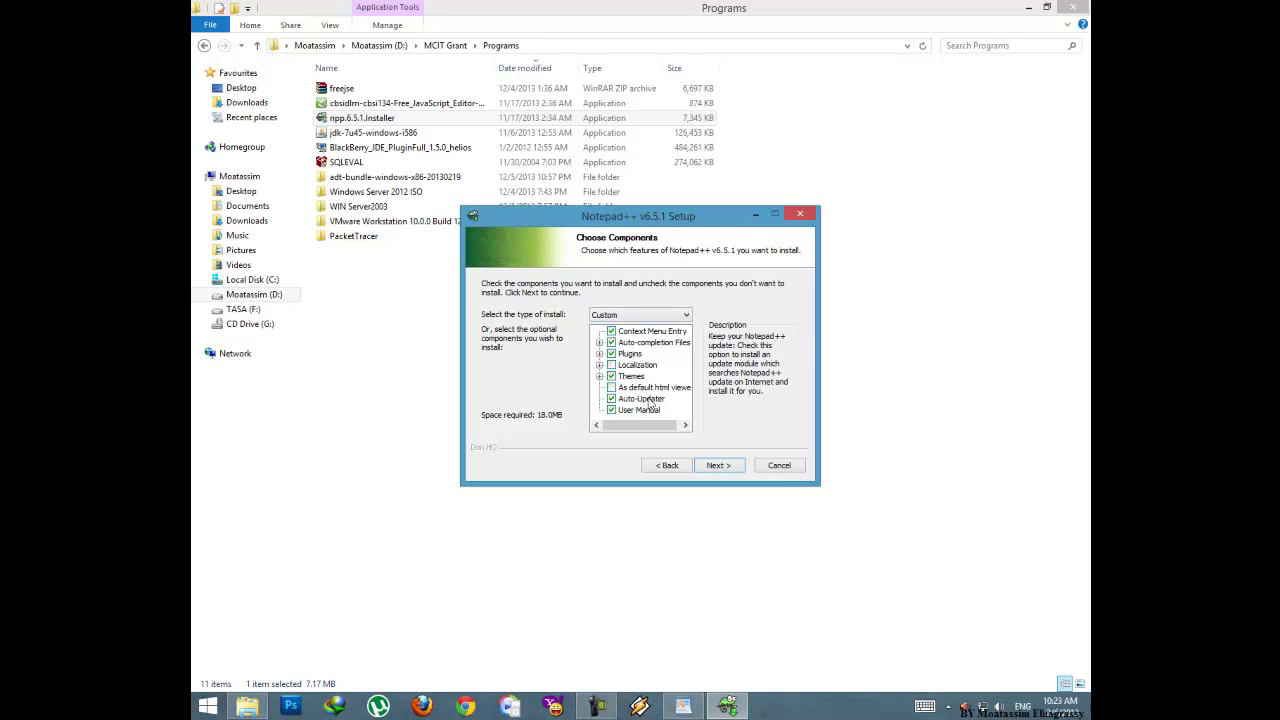
pyautogui.click(717, 466)
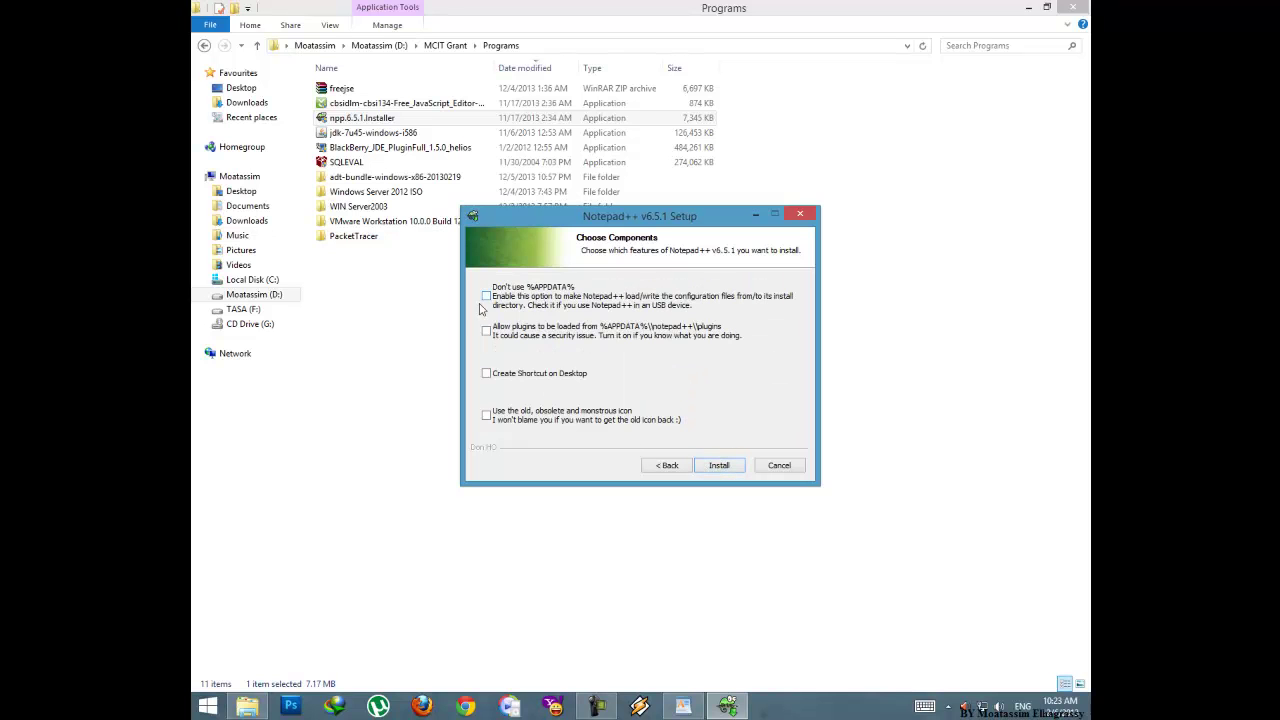
pyautogui.click(722, 466)
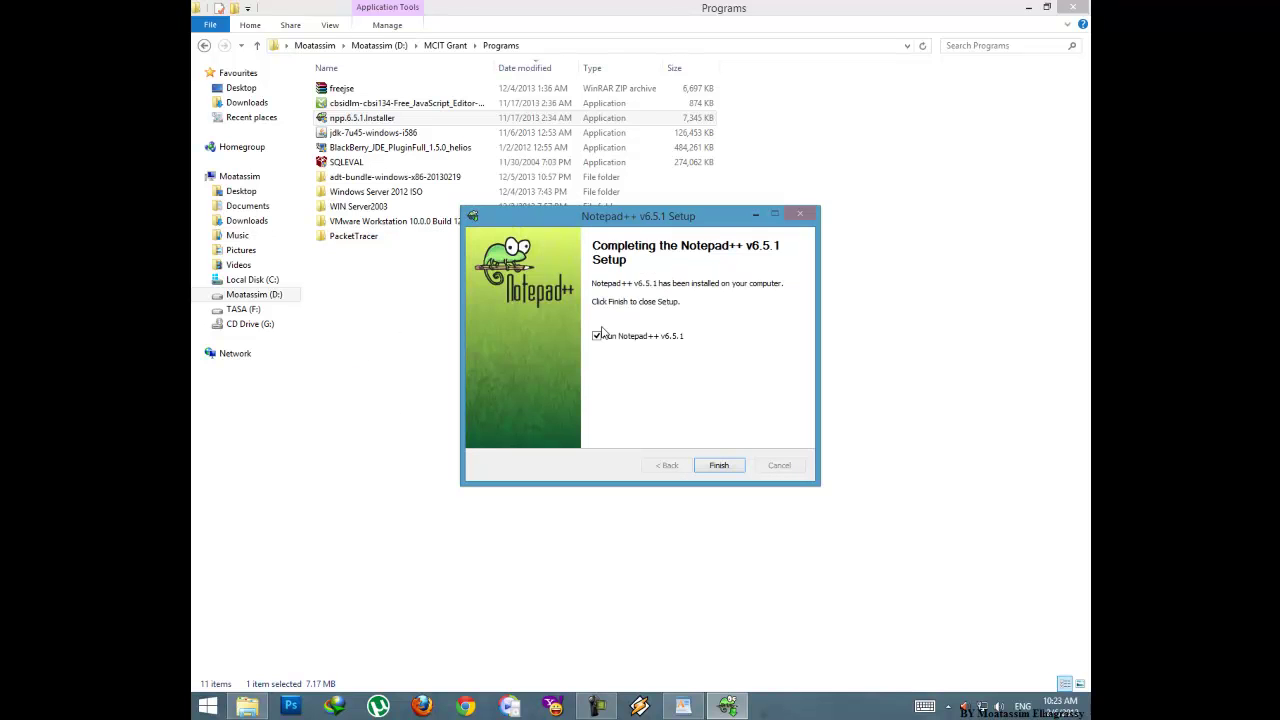
pyautogui.click(597, 337)
pyautogui.click(719, 468)
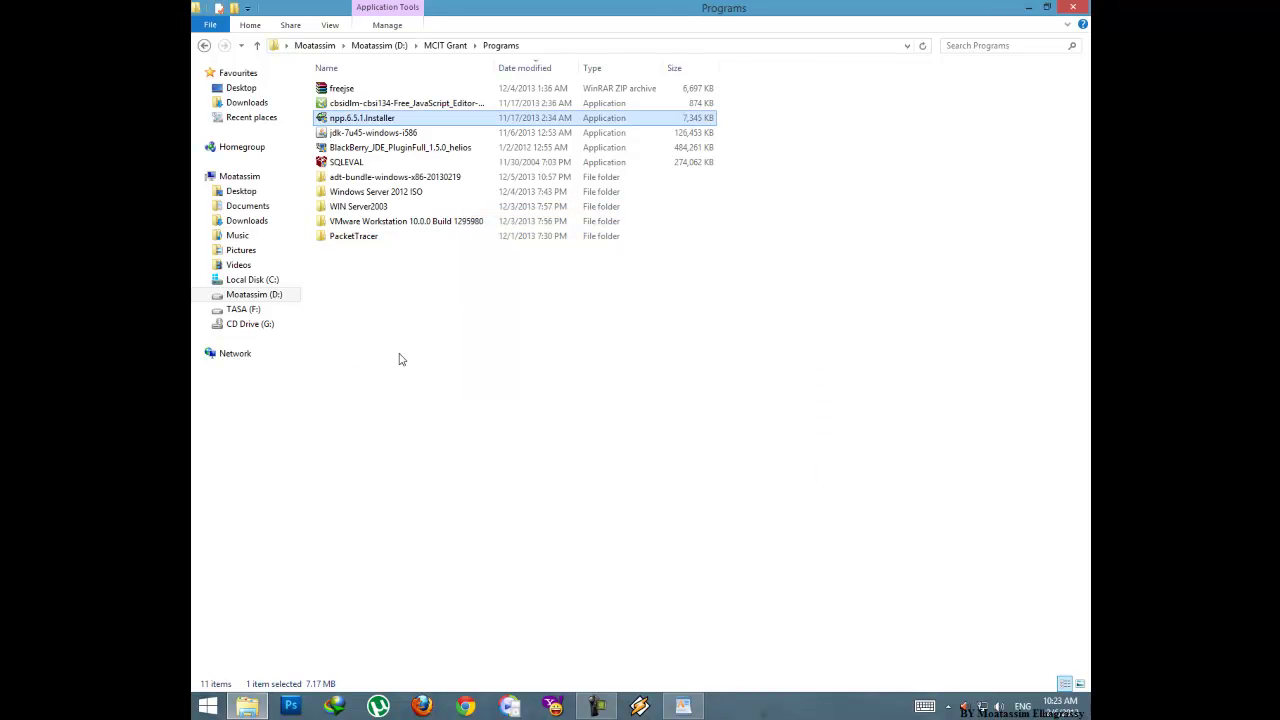
# In WordPad, complete the line "ba3d kda hnsatb Note PAd Plus Plus", add "bva3d kda hnsatb Free java script" below it, and minimize the document.
pyautogui.click(399, 359)
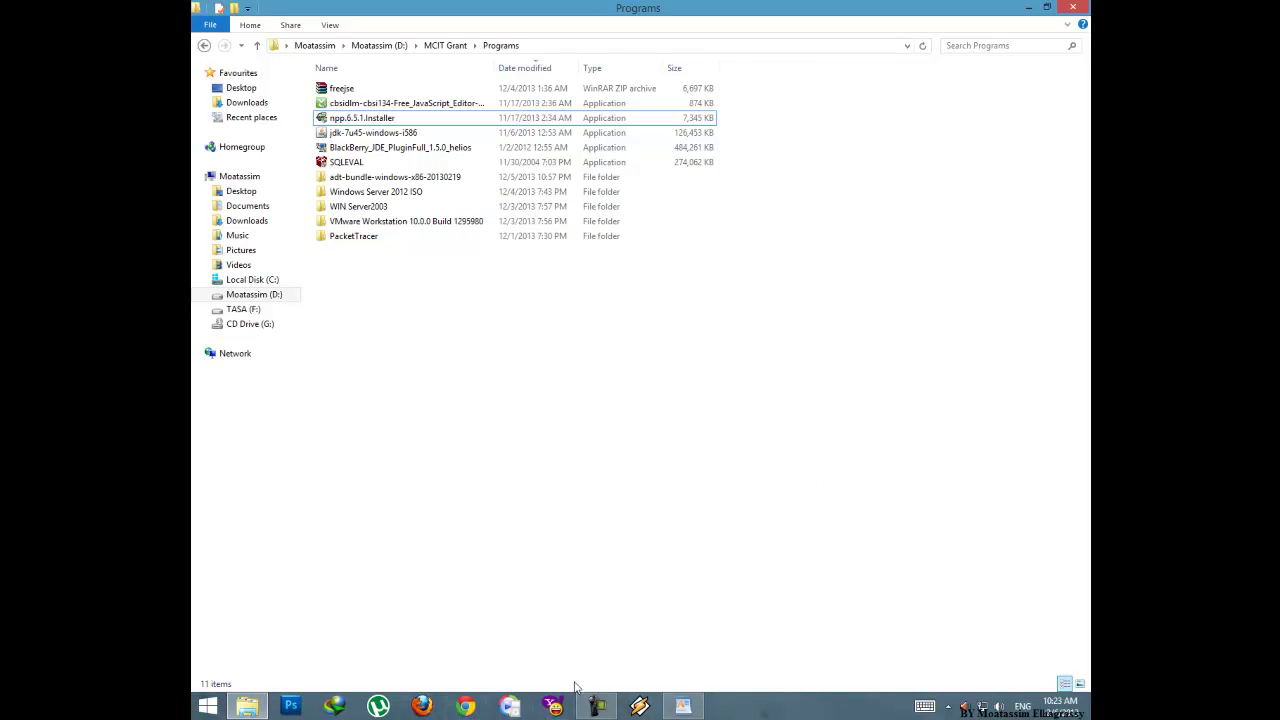
pyautogui.click(683, 706)
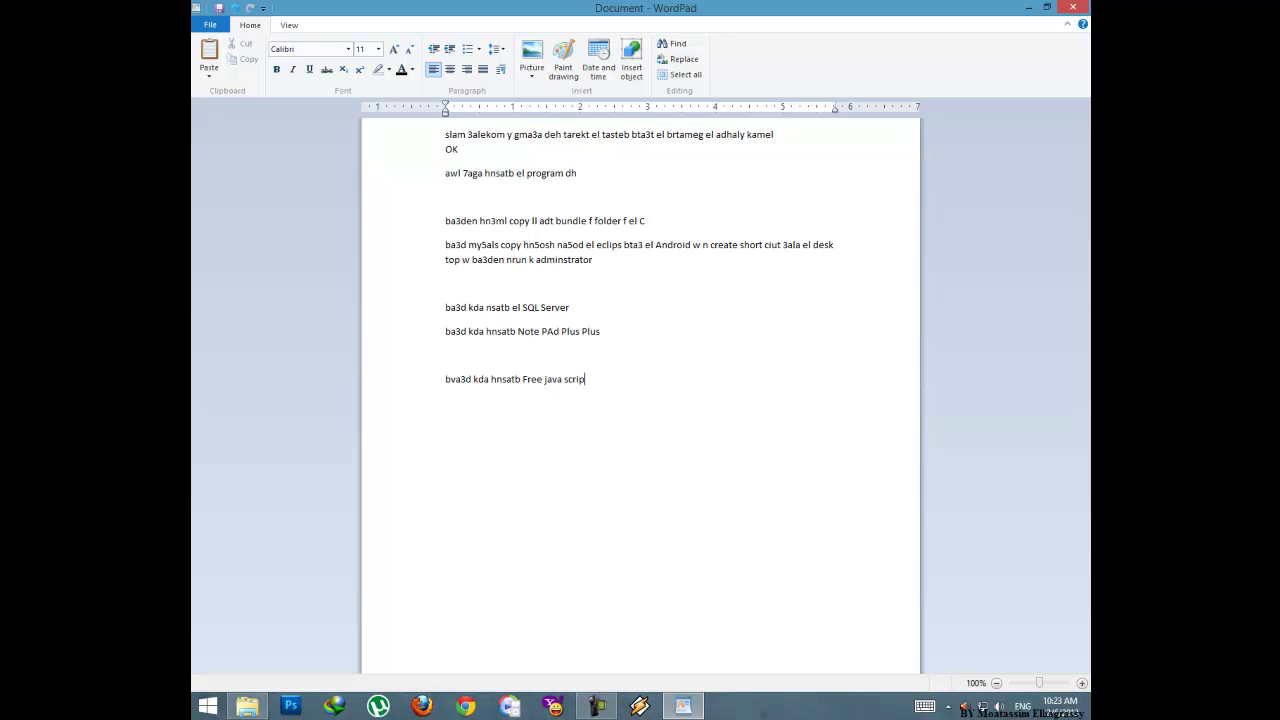
pyautogui.click(1028, 7)
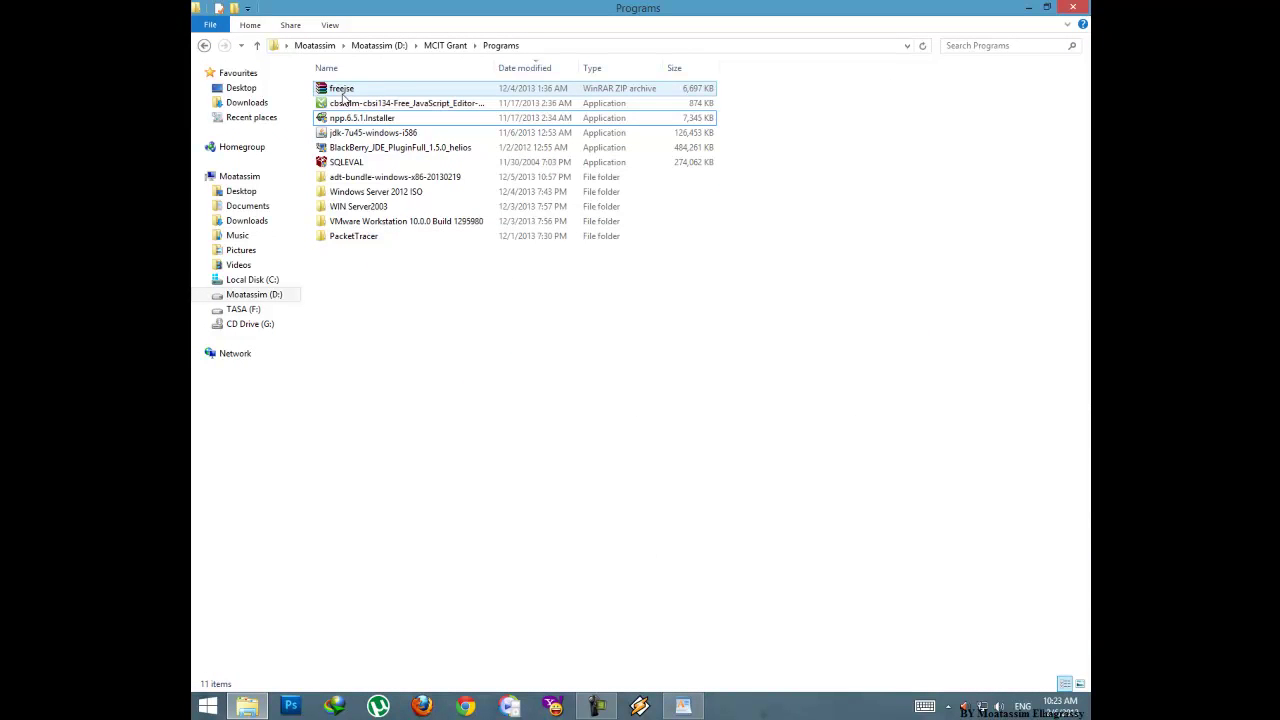
# Run freejse.exe from the freejse archive, accept the licence agreement, and keep the default customer information for all users.
pyautogui.doubleClick(341, 90)
pyautogui.click(375, 288)
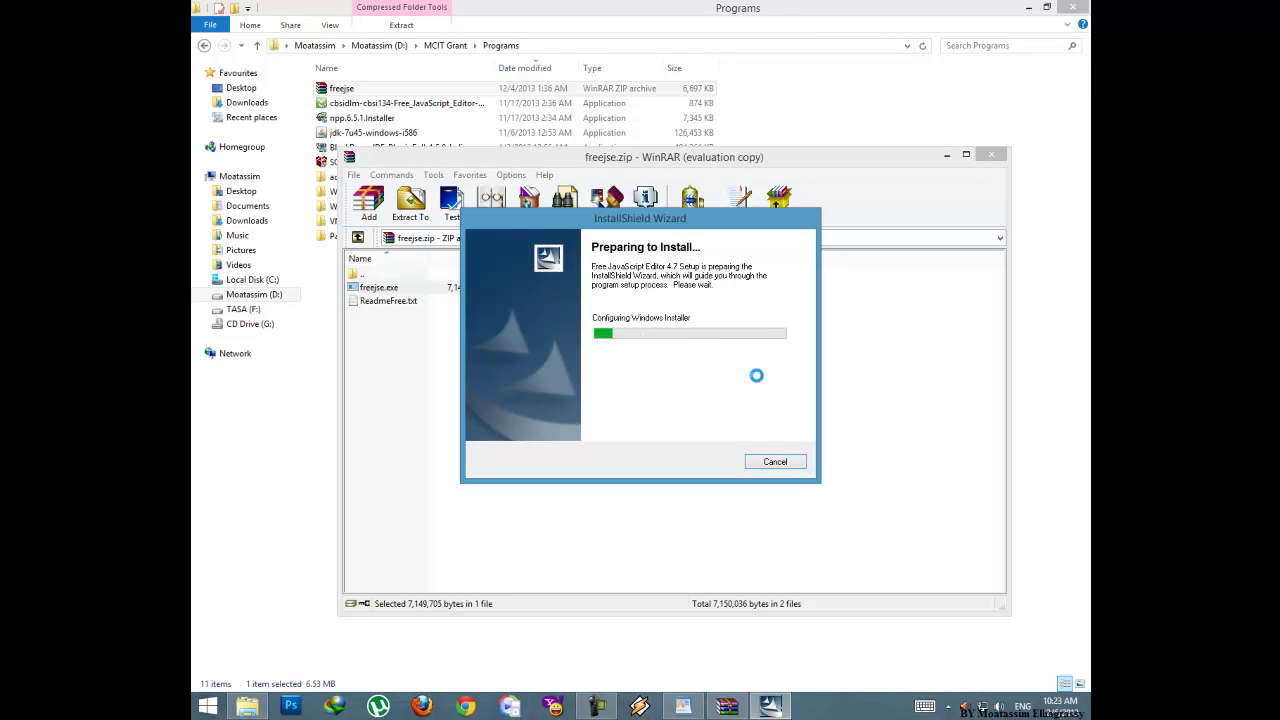
pyautogui.click(710, 466)
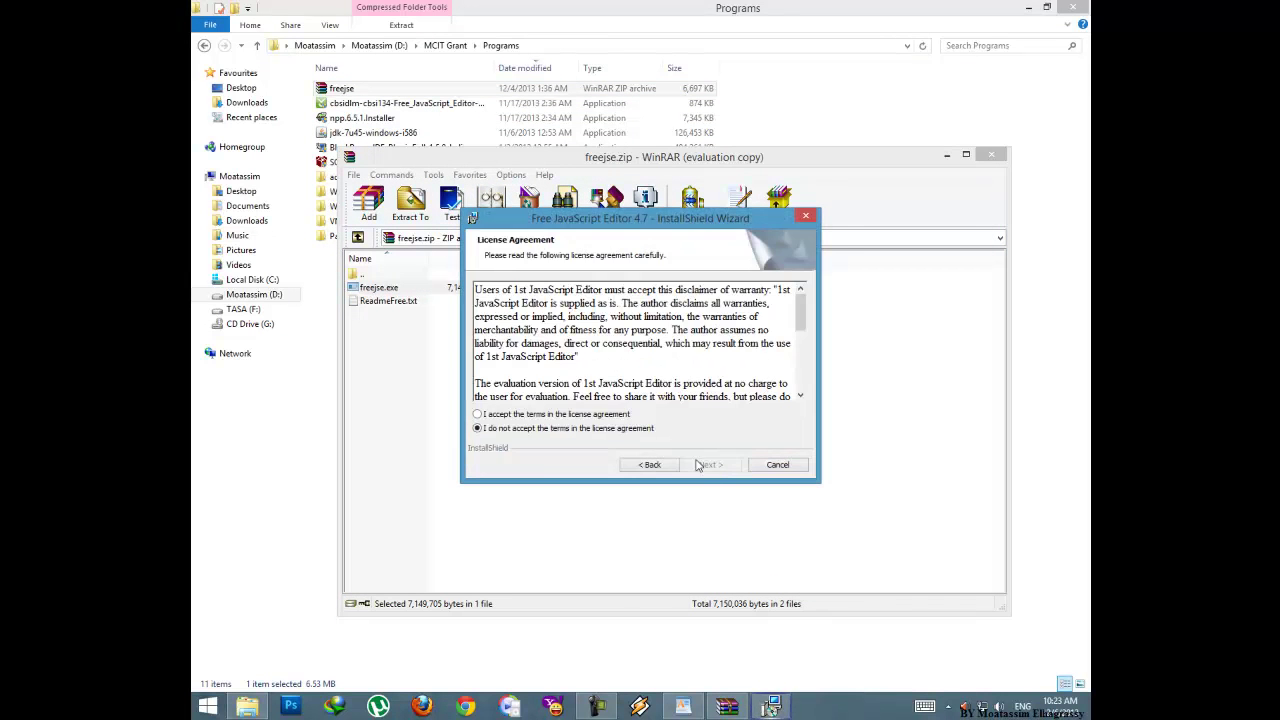
pyautogui.click(545, 414)
pyautogui.click(705, 465)
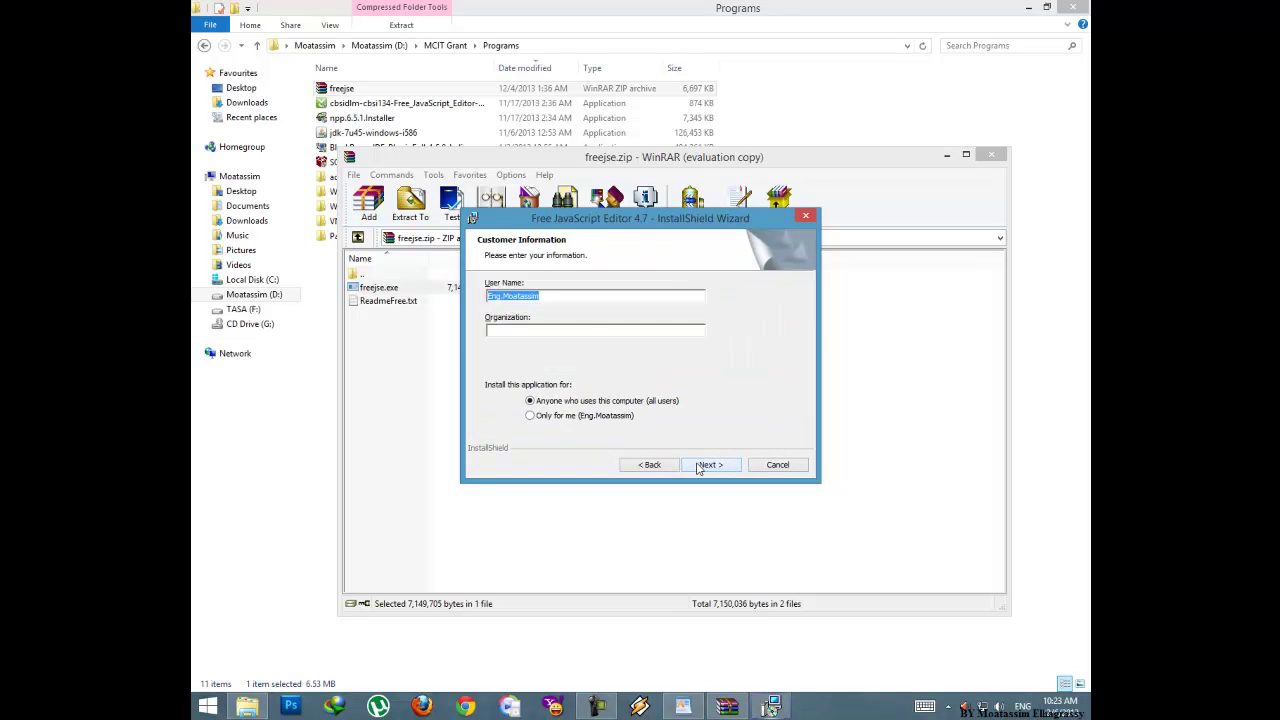
pyautogui.click(710, 465)
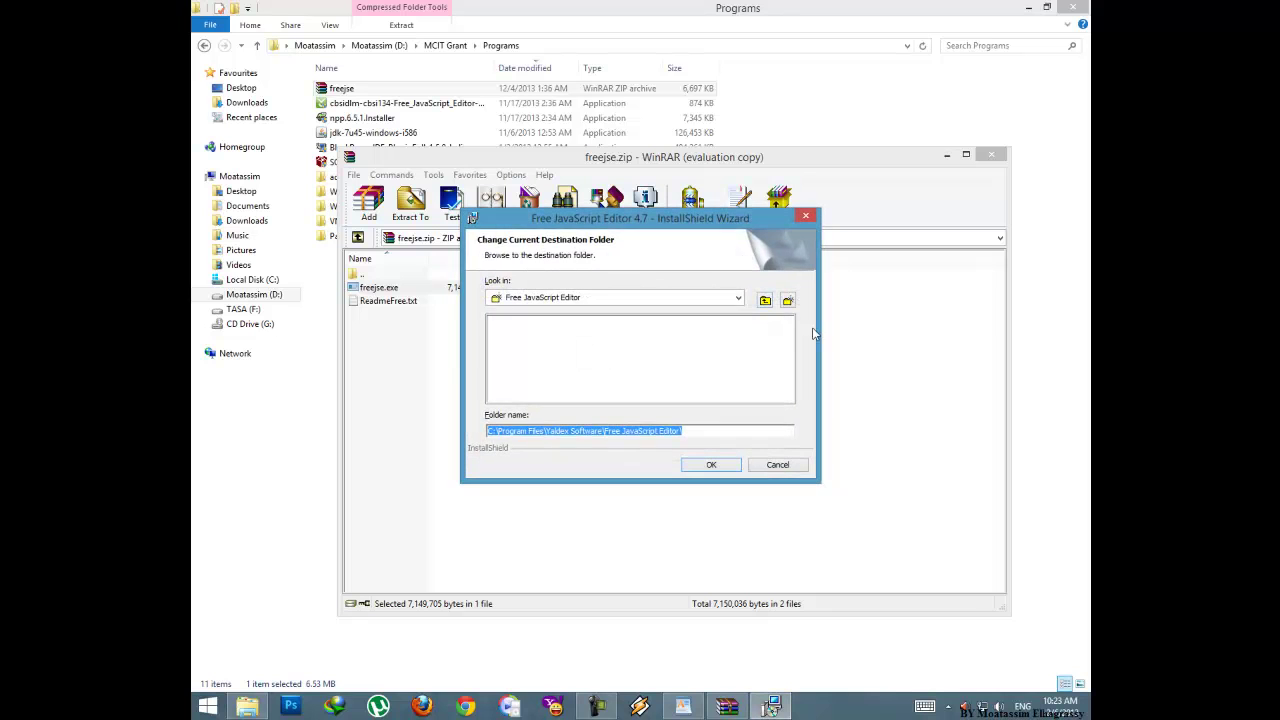
pyautogui.click(738, 297)
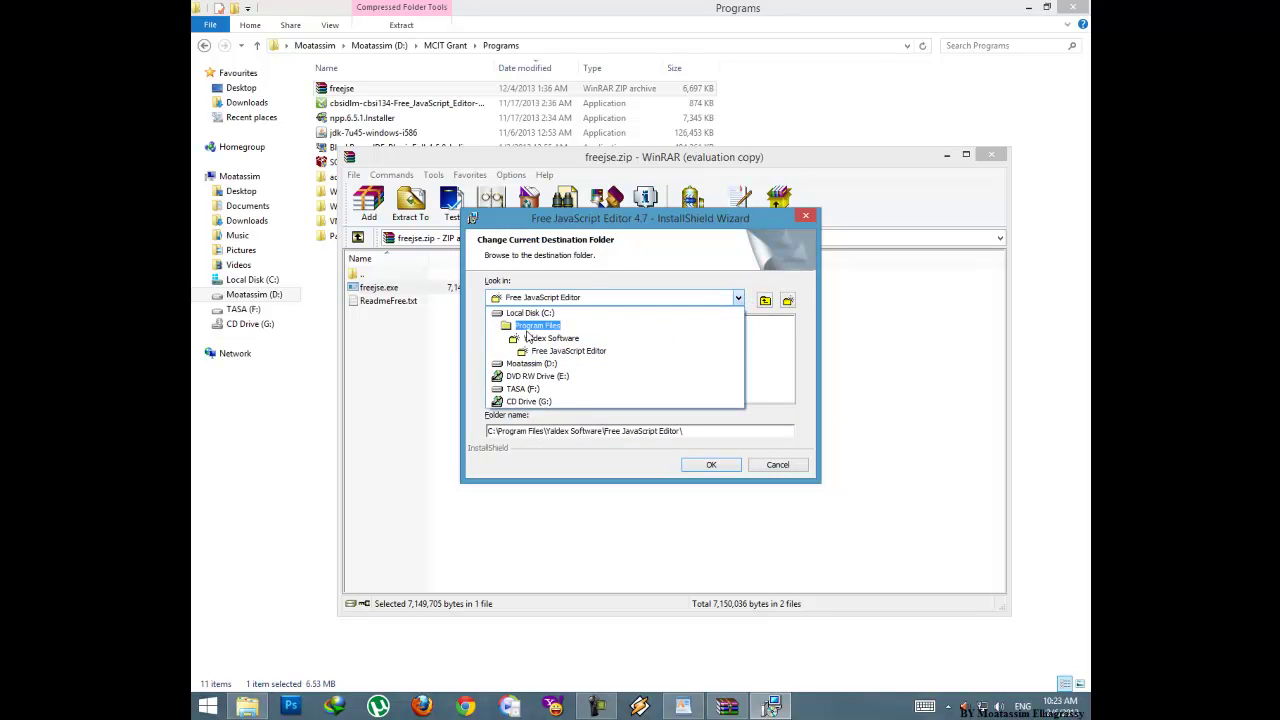
pyautogui.click(879, 370)
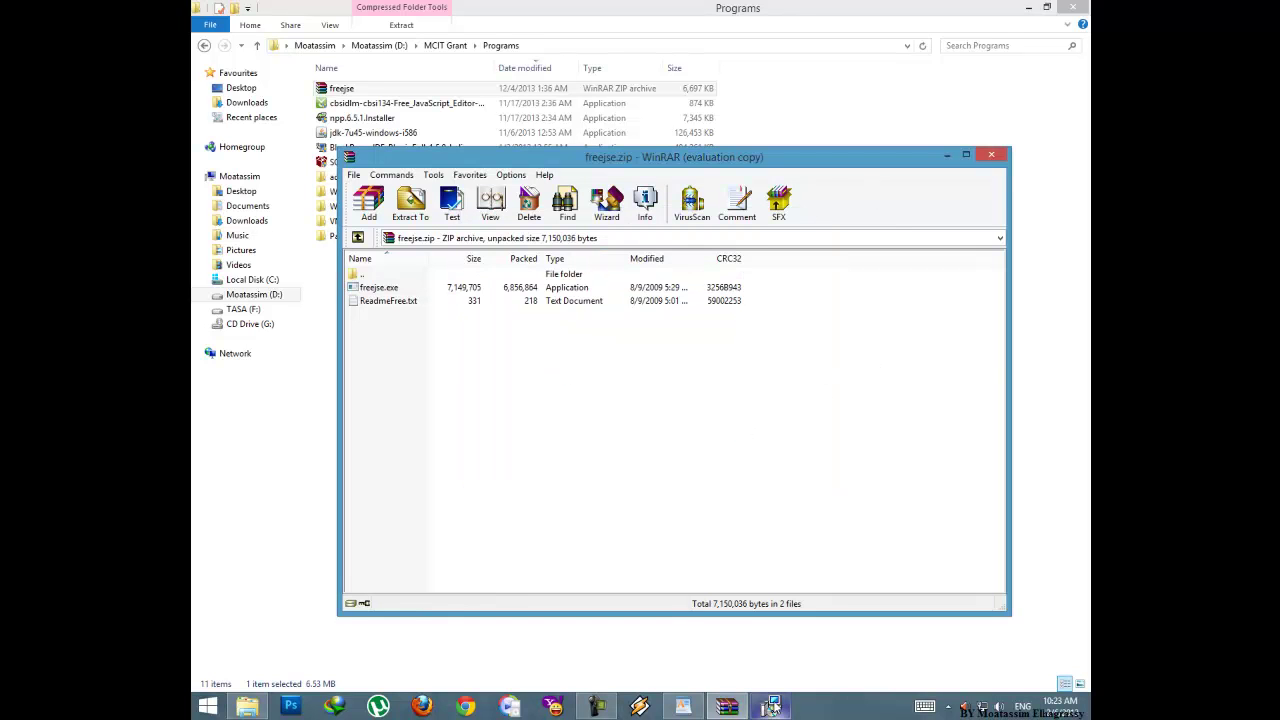
pyautogui.click(771, 706)
pyautogui.click(708, 466)
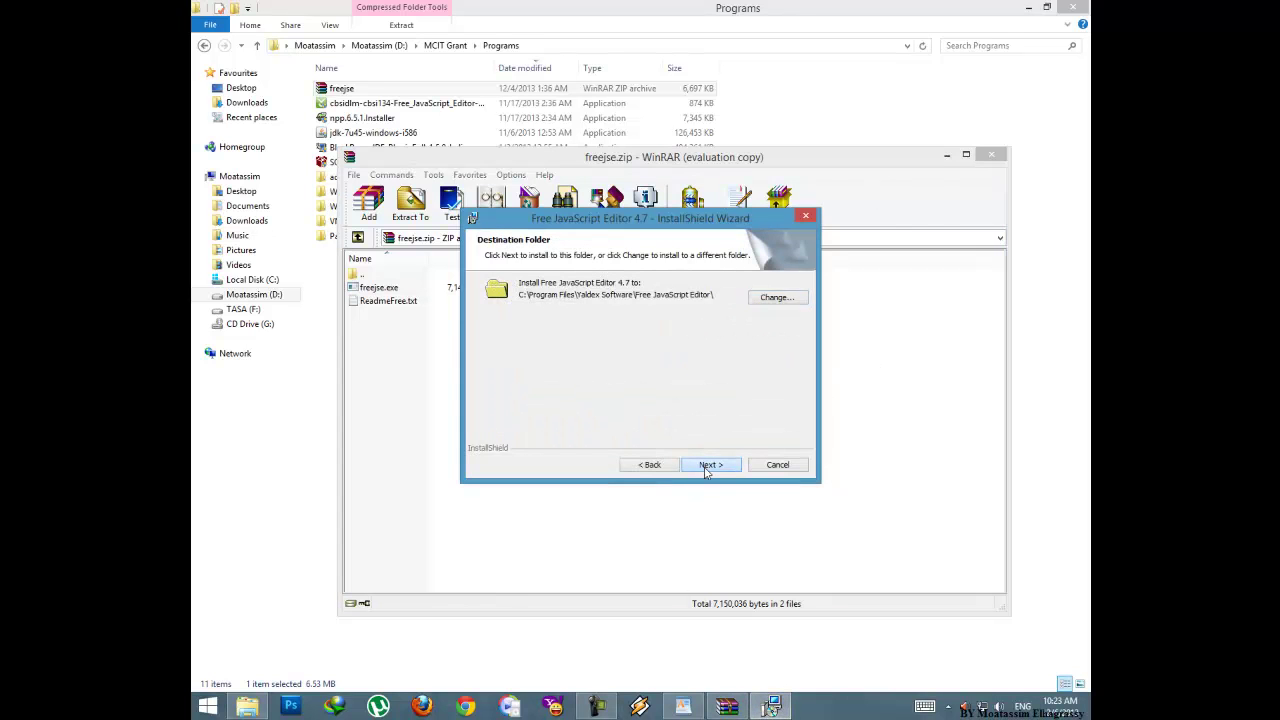
# Install Free JavaScript Editor 4.7 in its default folder without launching the program, and close the freejse archive.
pyautogui.click(706, 468)
pyautogui.click(720, 468)
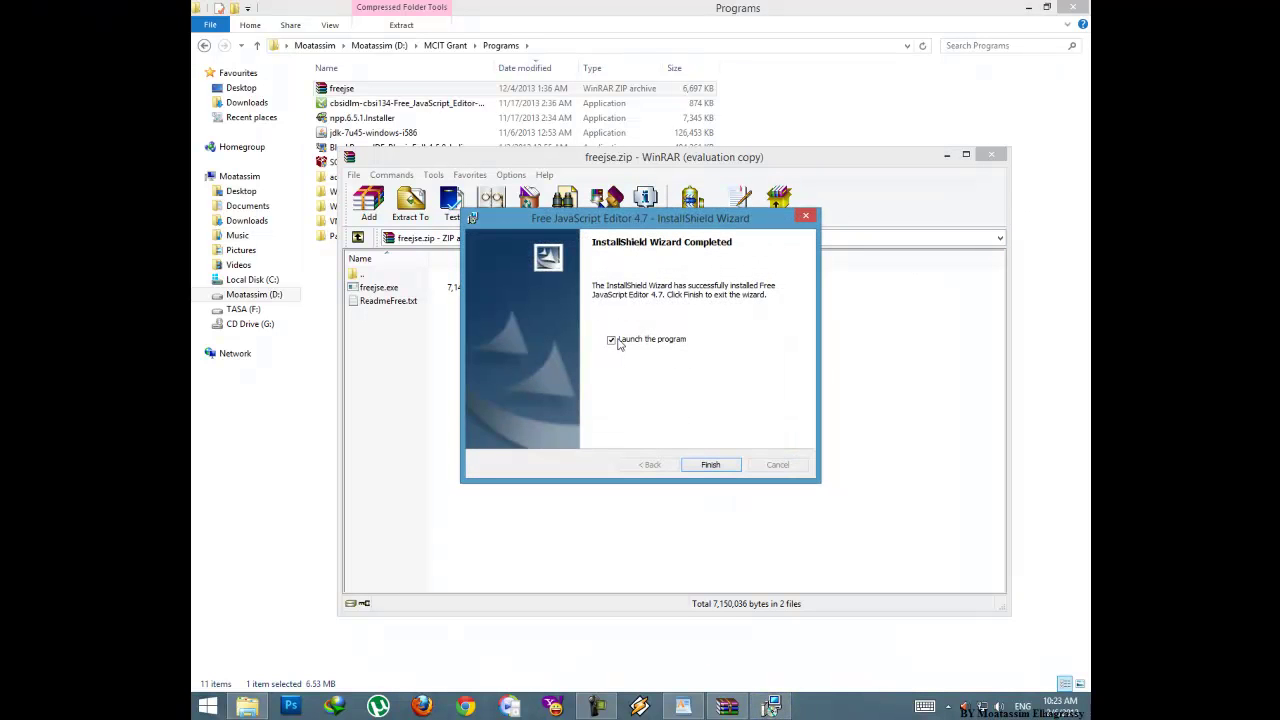
pyautogui.click(612, 340)
pyautogui.click(710, 464)
pyautogui.click(991, 156)
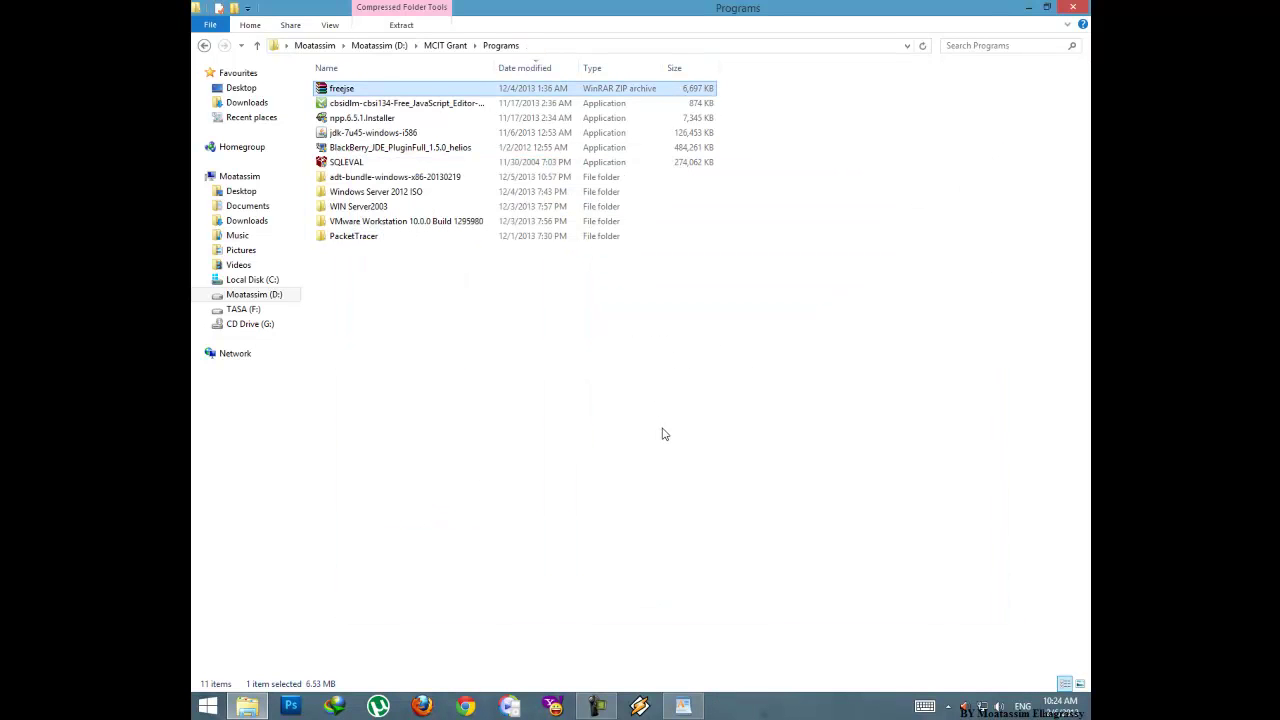
# In WordPad, add the line "ba3d kda hnsatb Cbsidhm", dismiss the Internet Download Manager notice, and return to the Programs folder.
pyautogui.click(686, 707)
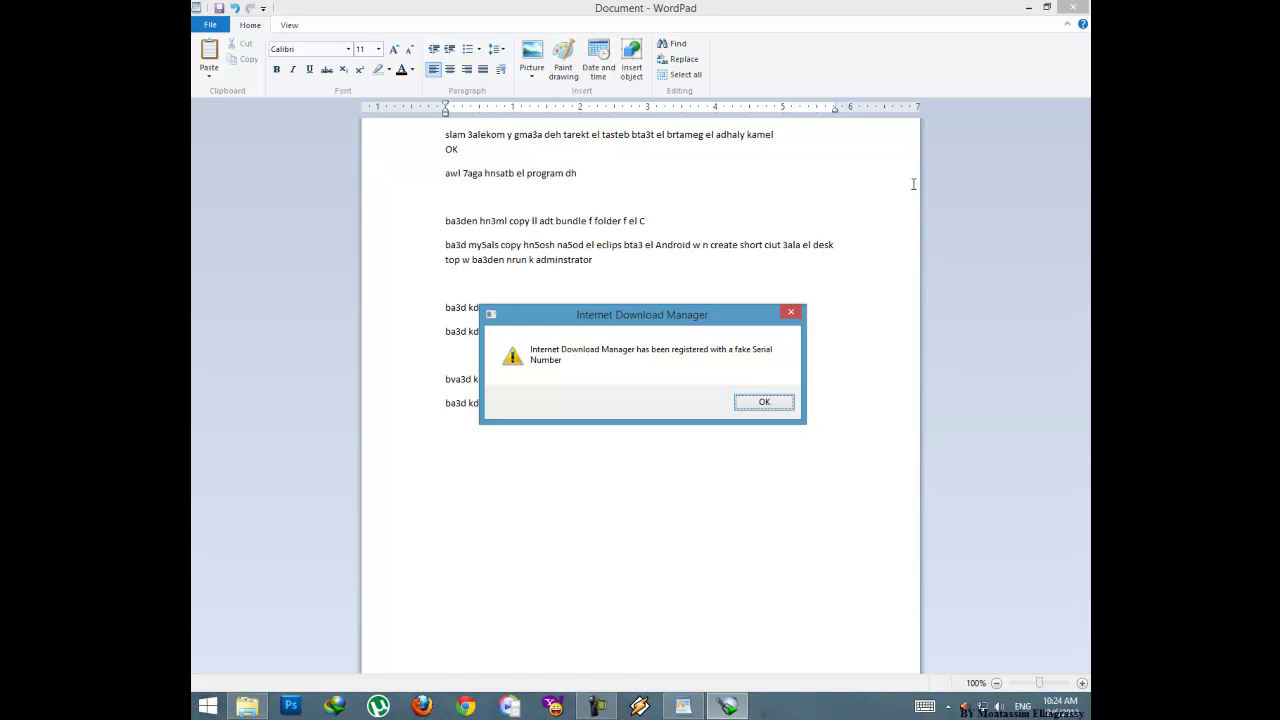
pyautogui.click(764, 402)
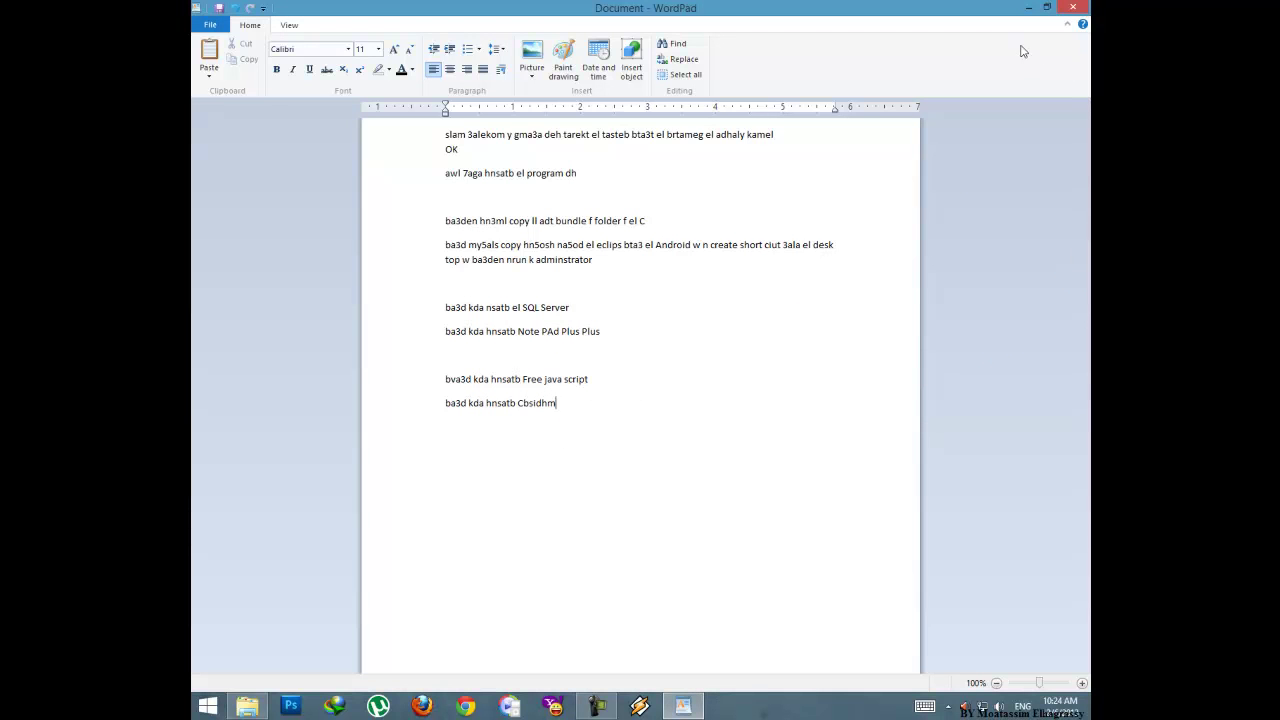
pyautogui.click(1028, 8)
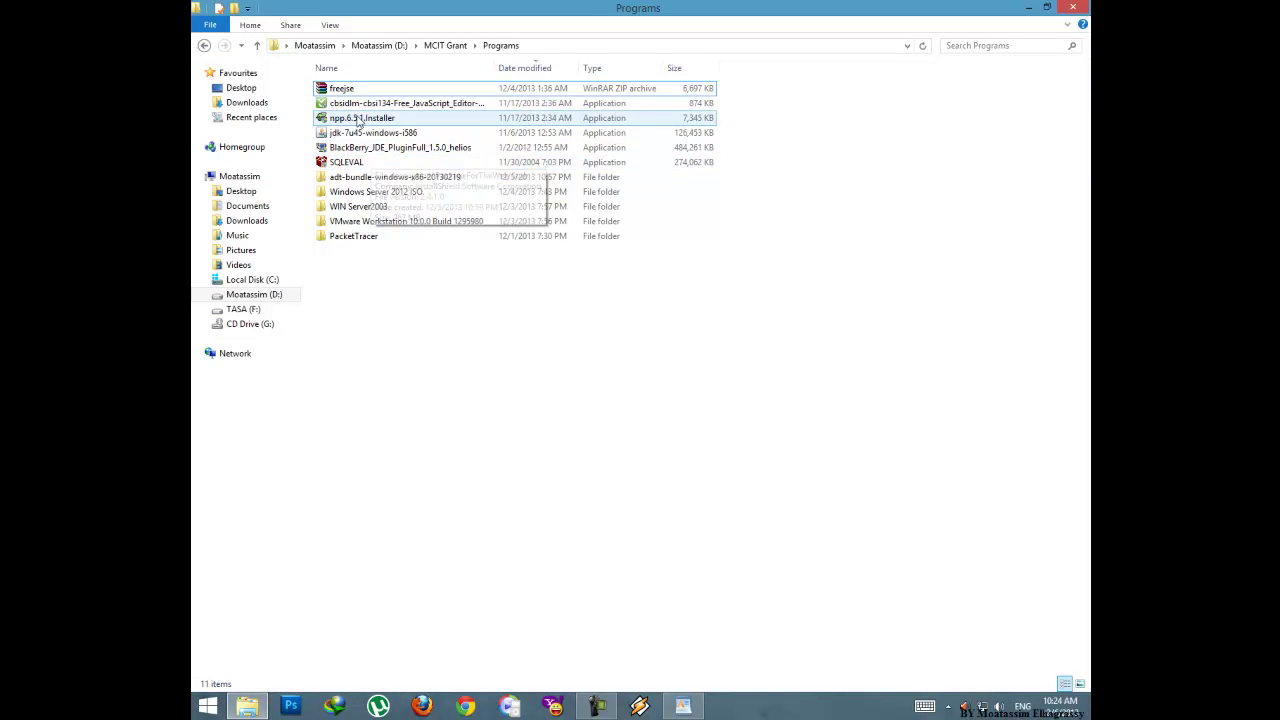
# Launch the cbsidlm-cbsi134-Free_JavaScript_Editor installer, and delete the "ba3d kda hnsatb Cbsidhm" line in WordPad.
pyautogui.click(357, 104)
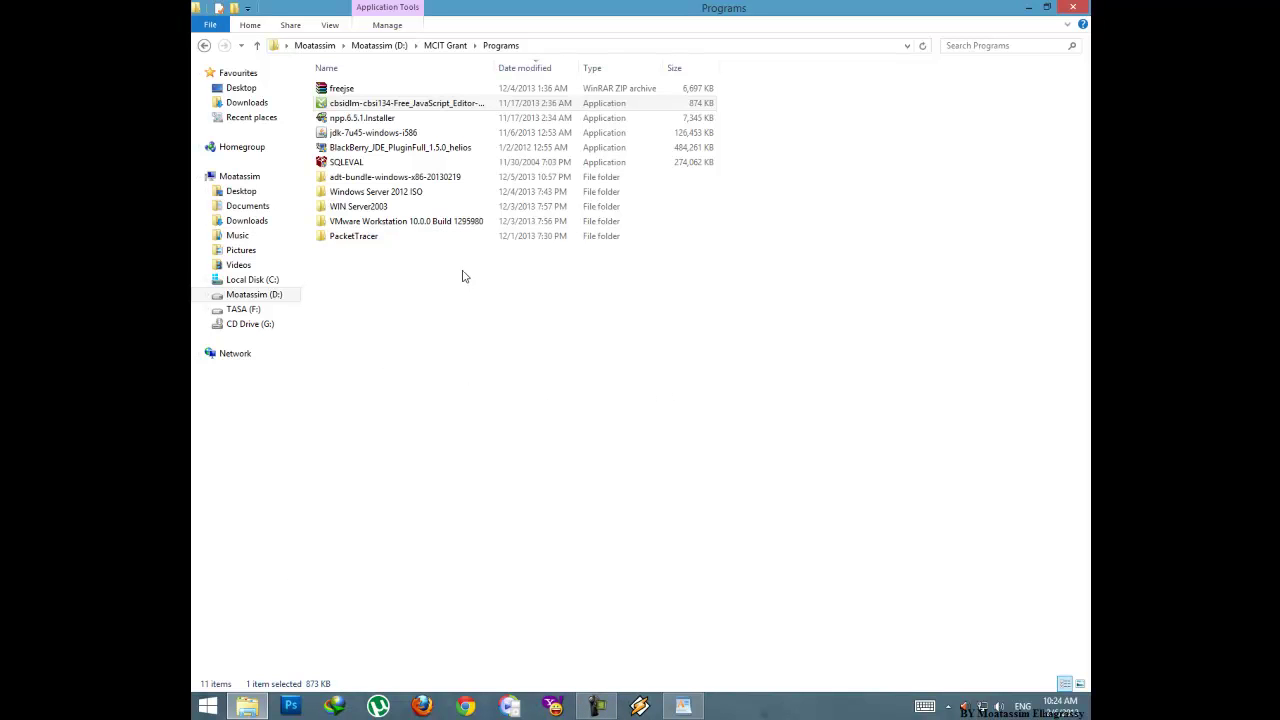
pyautogui.click(686, 708)
pyautogui.moveTo(576, 403); pyautogui.dragTo(423, 400)
pyautogui.press('BackSpace')
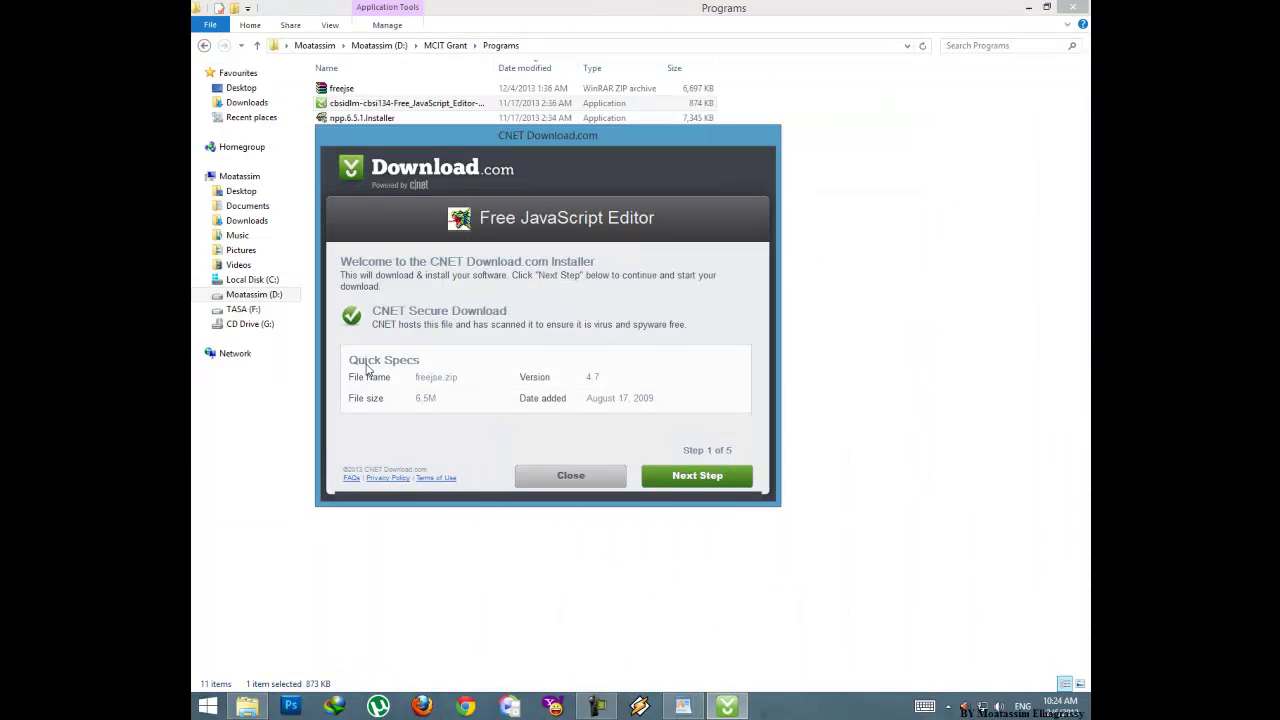
# Start the Free JavaScript Editor download in the CNET installer, accepting the MyPCBackup and Outbox offers.
pyautogui.click(713, 483)
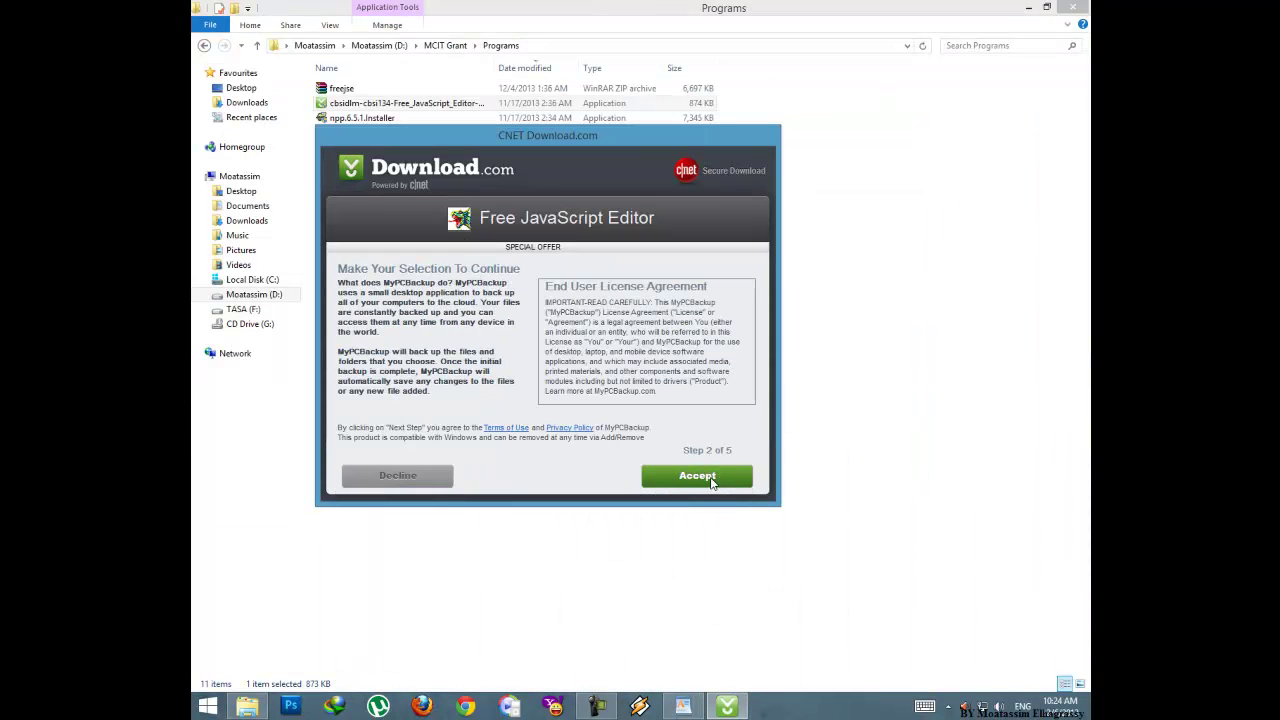
pyautogui.click(708, 478)
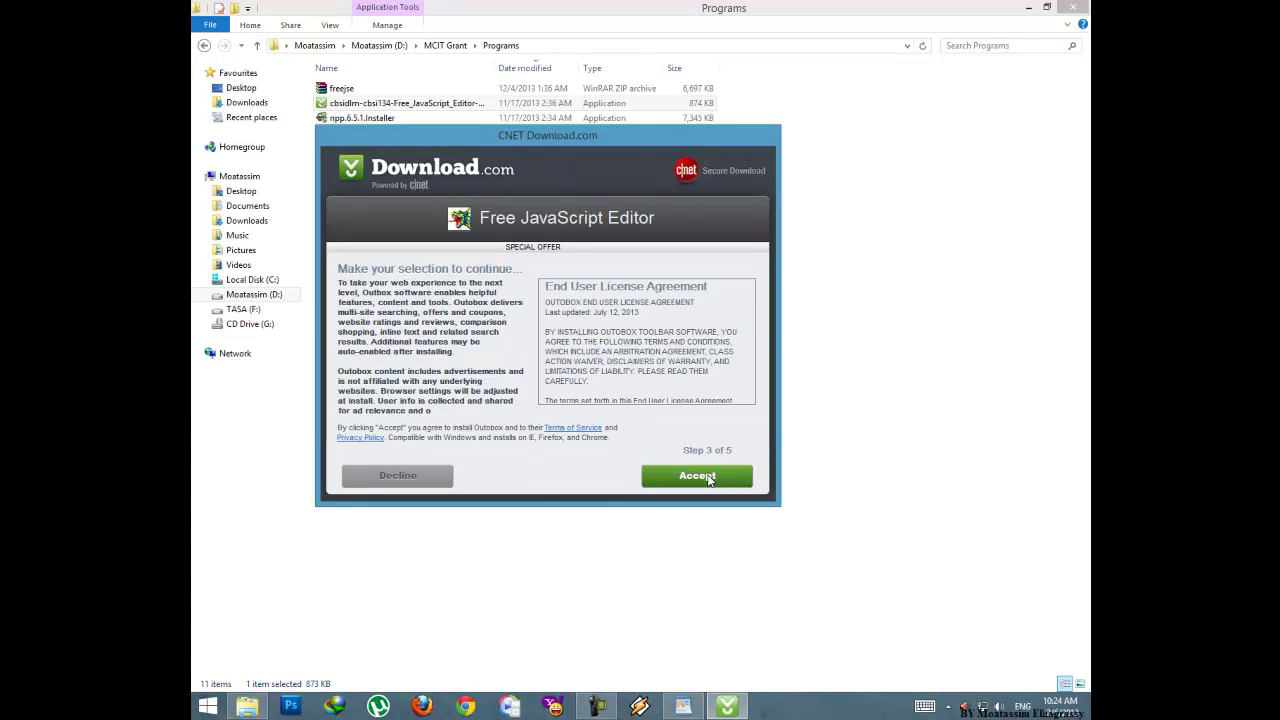
pyautogui.click(698, 478)
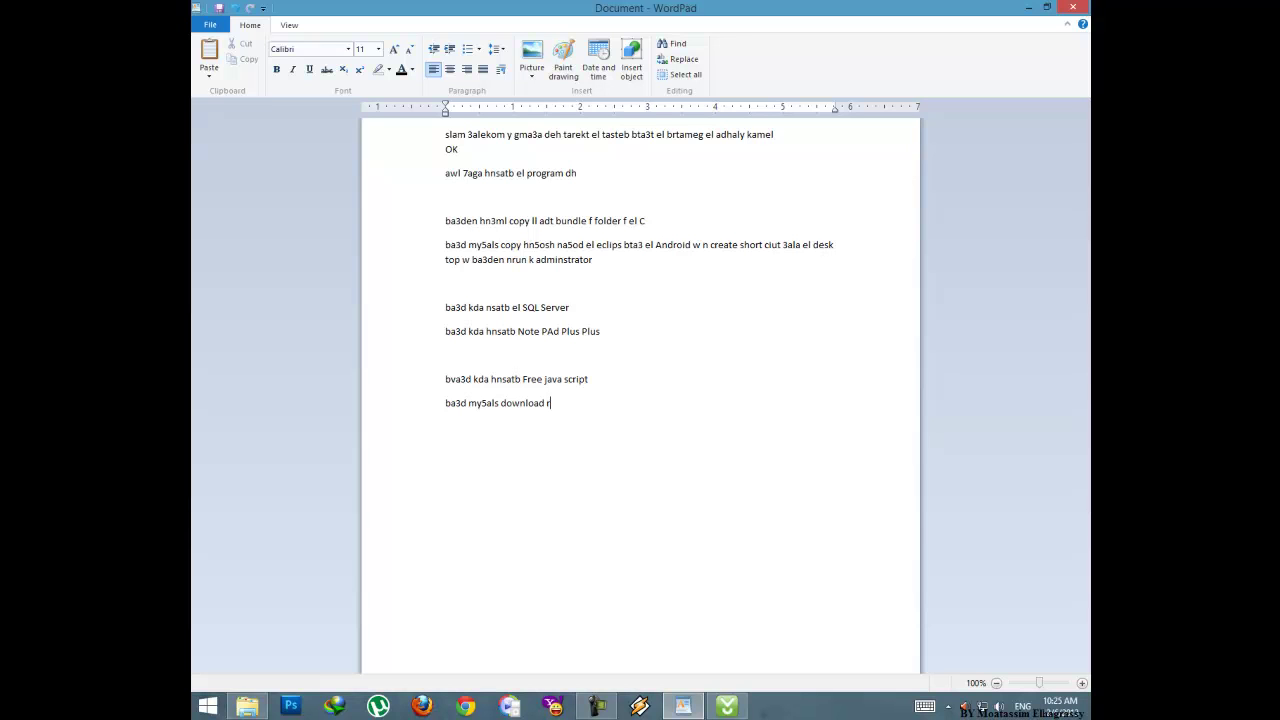
# Add the WordPad lines "ba3d my5als download run w 5alsa" and "ba3den hansatb el Black Berry", and launch the BlackBerry_IDE_PluginFull_1.5.0_helios installer from the Programs folder.
pyautogui.write('lsa')
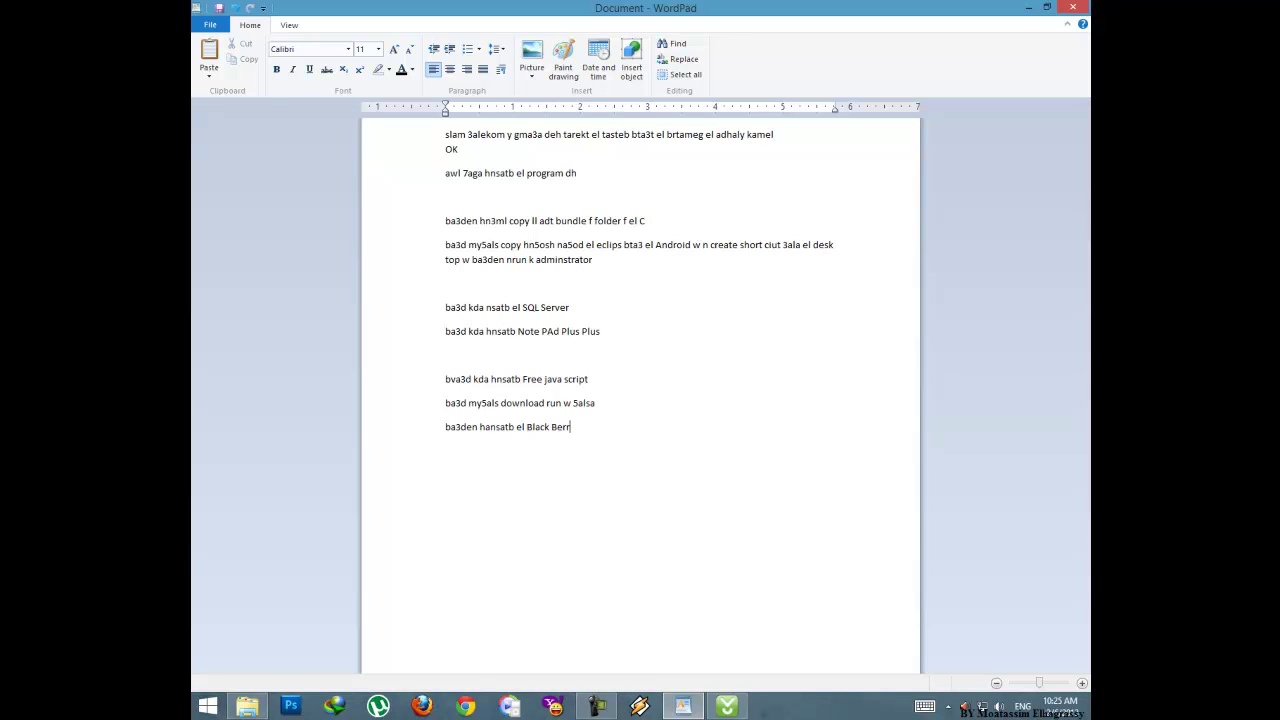
pyautogui.click(1028, 7)
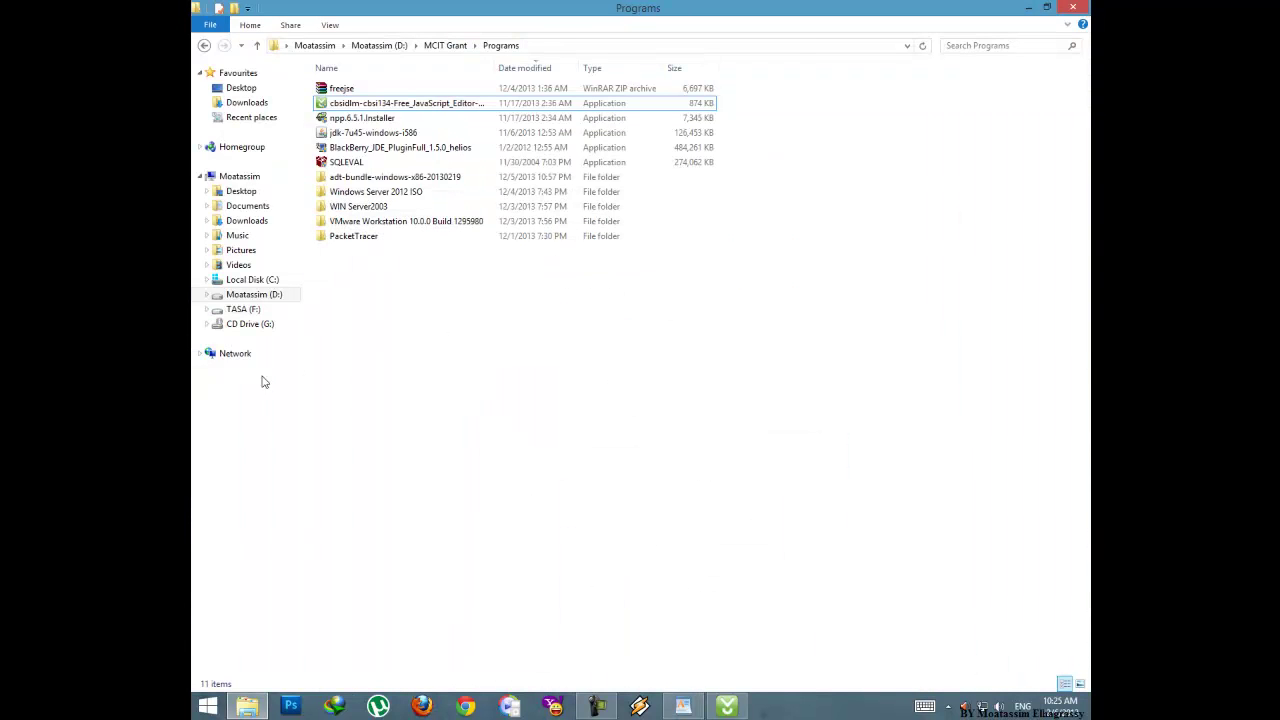
pyautogui.doubleClick(362, 152)
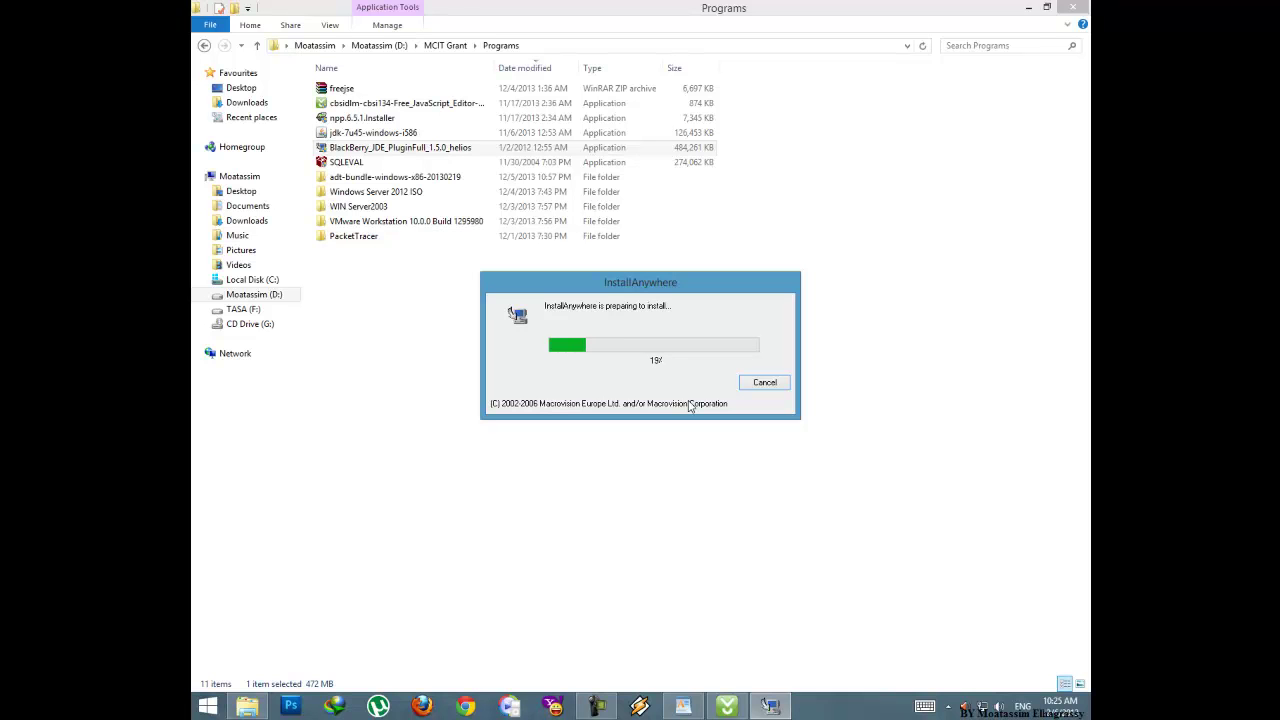
# Move the Free JavaScript Editor shortcut from the desktop into the MCIT Grant SW folder, and shift the CNET window clear of the InstallAnywhere window.
pyautogui.click(1028, 10)
pyautogui.moveTo(492, 129); pyautogui.dragTo(612, 93)
pyautogui.moveTo(340, 32); pyautogui.dragTo(216, 636)
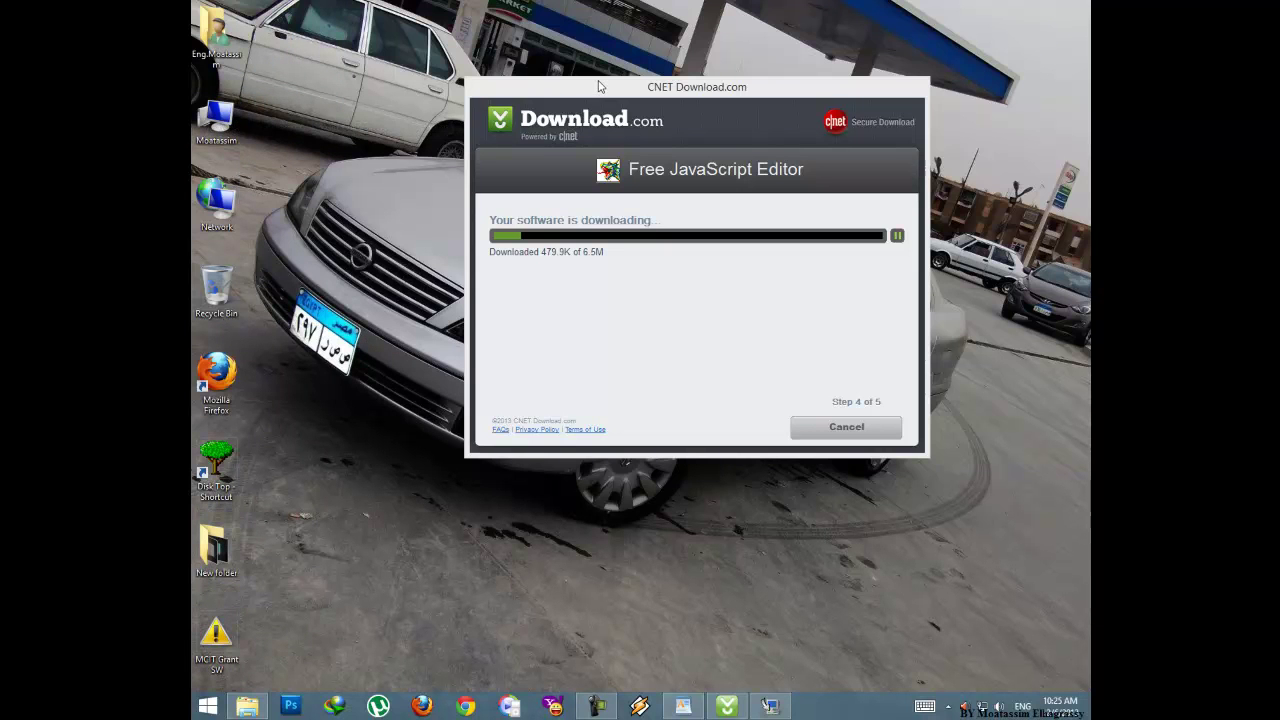
pyautogui.moveTo(783, 86); pyautogui.dragTo(856, 529)
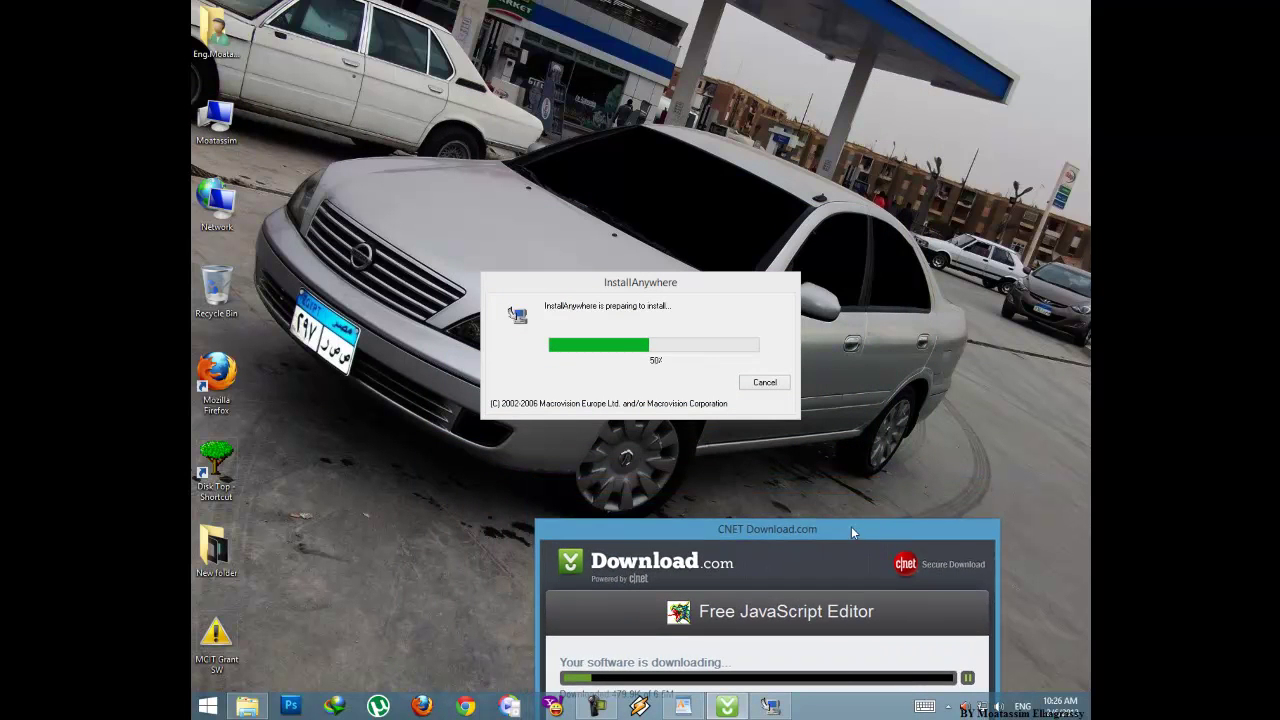
pyautogui.doubleClick(221, 122)
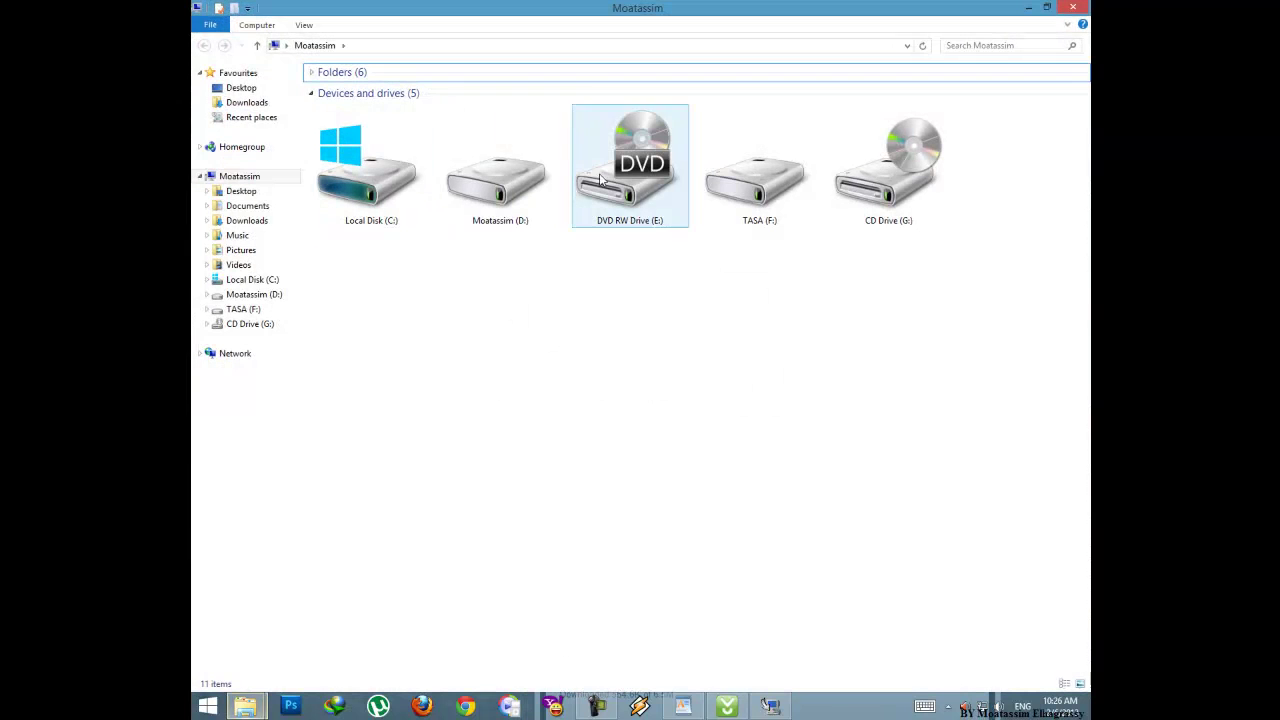
pyautogui.click(380, 185)
pyautogui.doubleClick(380, 185)
pyautogui.doubleClick(435, 130)
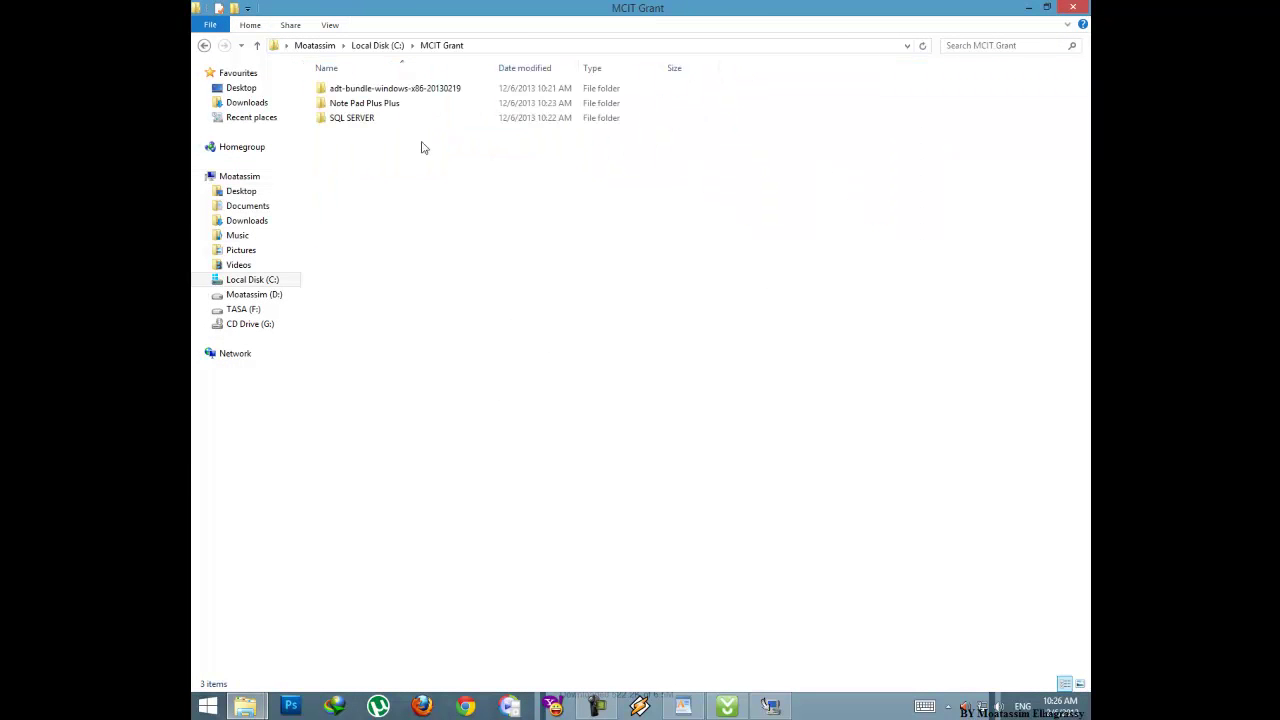
pyautogui.click(352, 121)
pyautogui.doubleClick(352, 121)
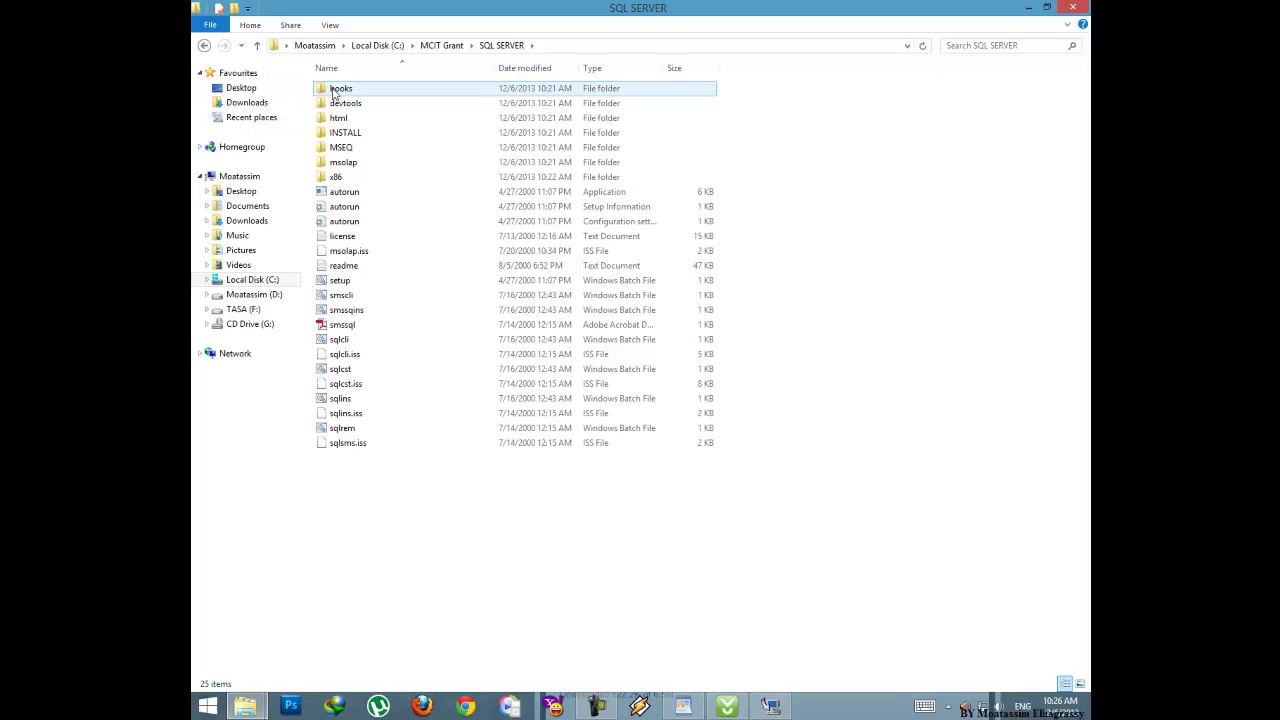
pyautogui.click(204, 47)
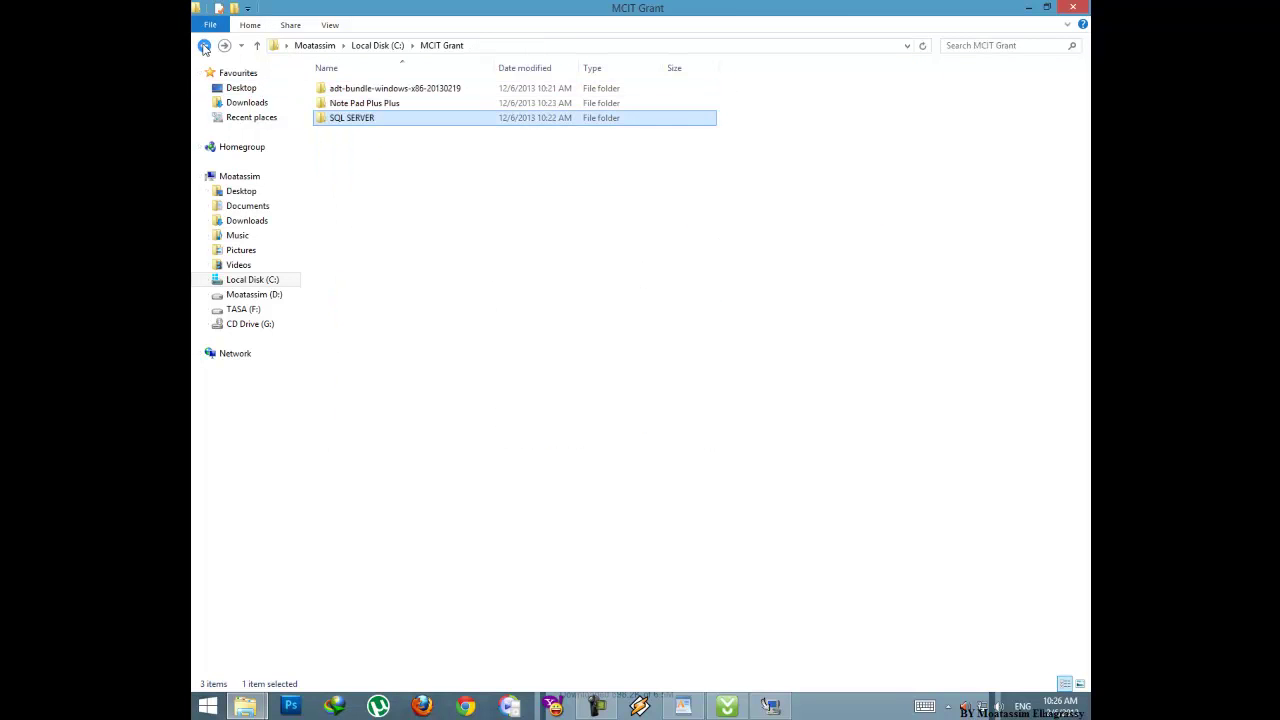
pyautogui.doubleClick(352, 92)
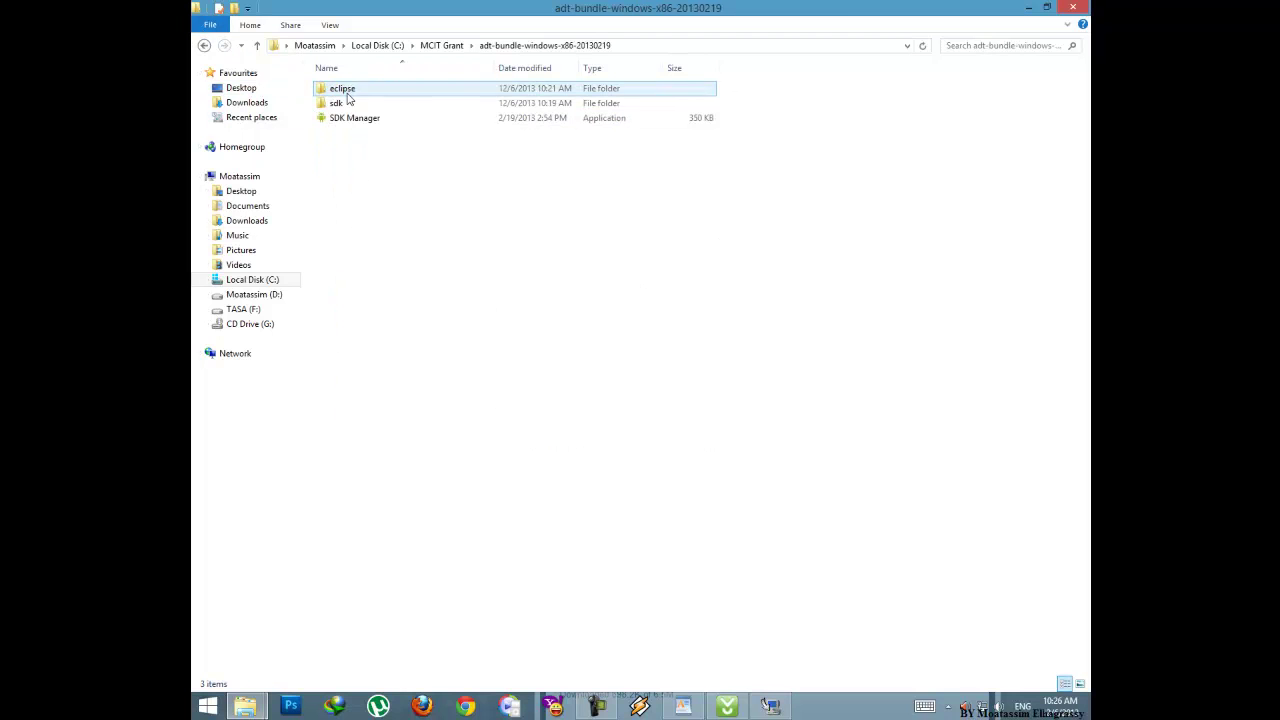
pyautogui.click(204, 45)
pyautogui.doubleClick(389, 105)
pyautogui.doubleClick(345, 89)
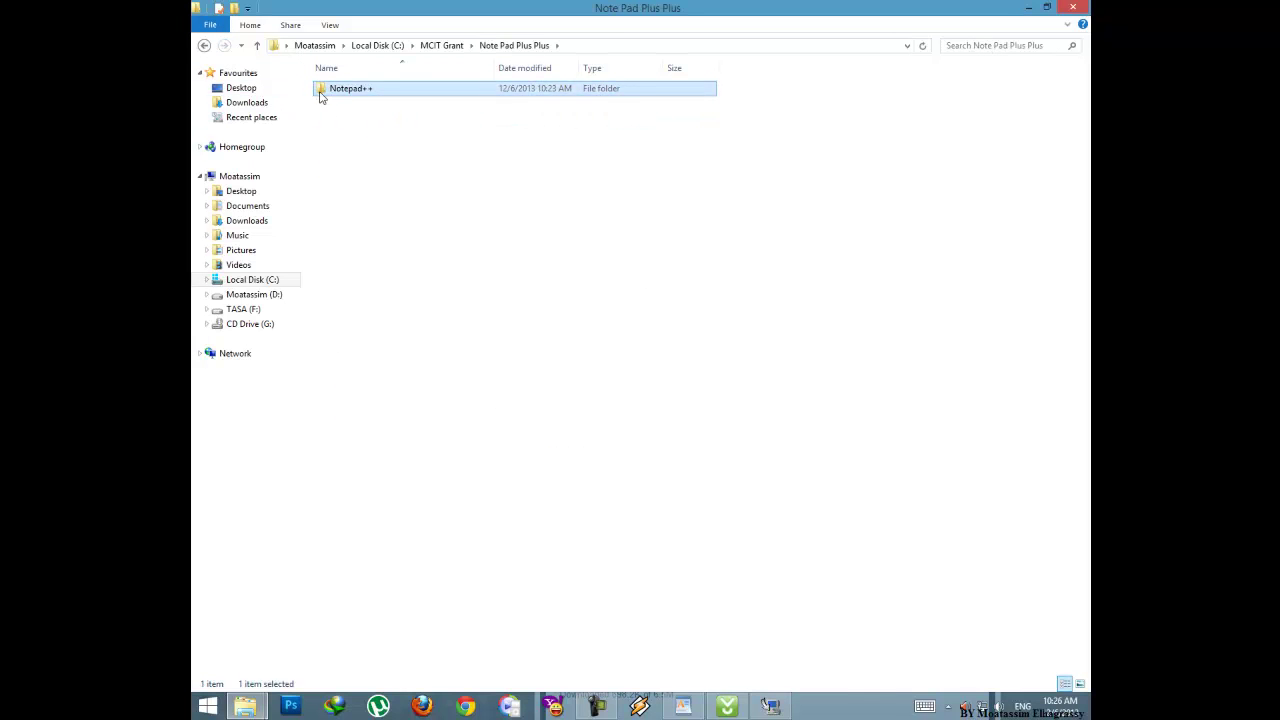
pyautogui.click(492, 392)
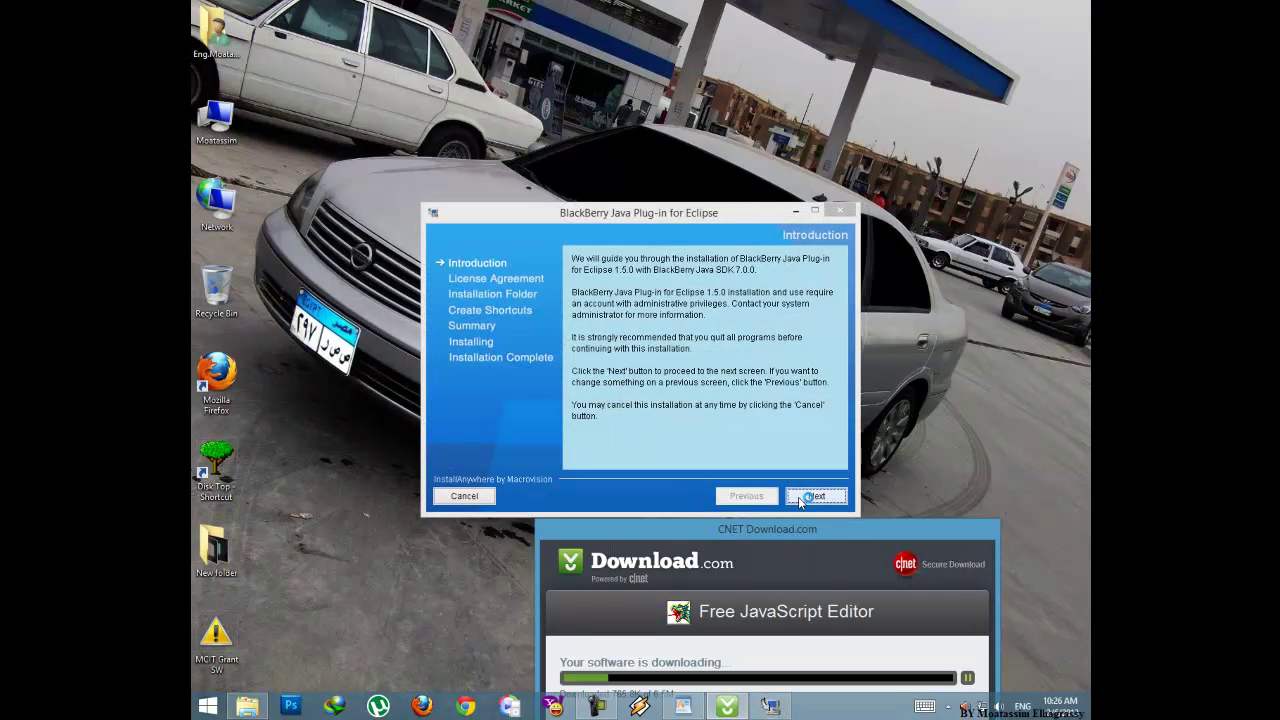
# Install the BlackBerry Java Plug-in for Eclipse in C:\Eclipse, accepting the licence agreement and keeping both the desktop and Programs shortcuts.
pyautogui.click(812, 496)
pyautogui.click(698, 441)
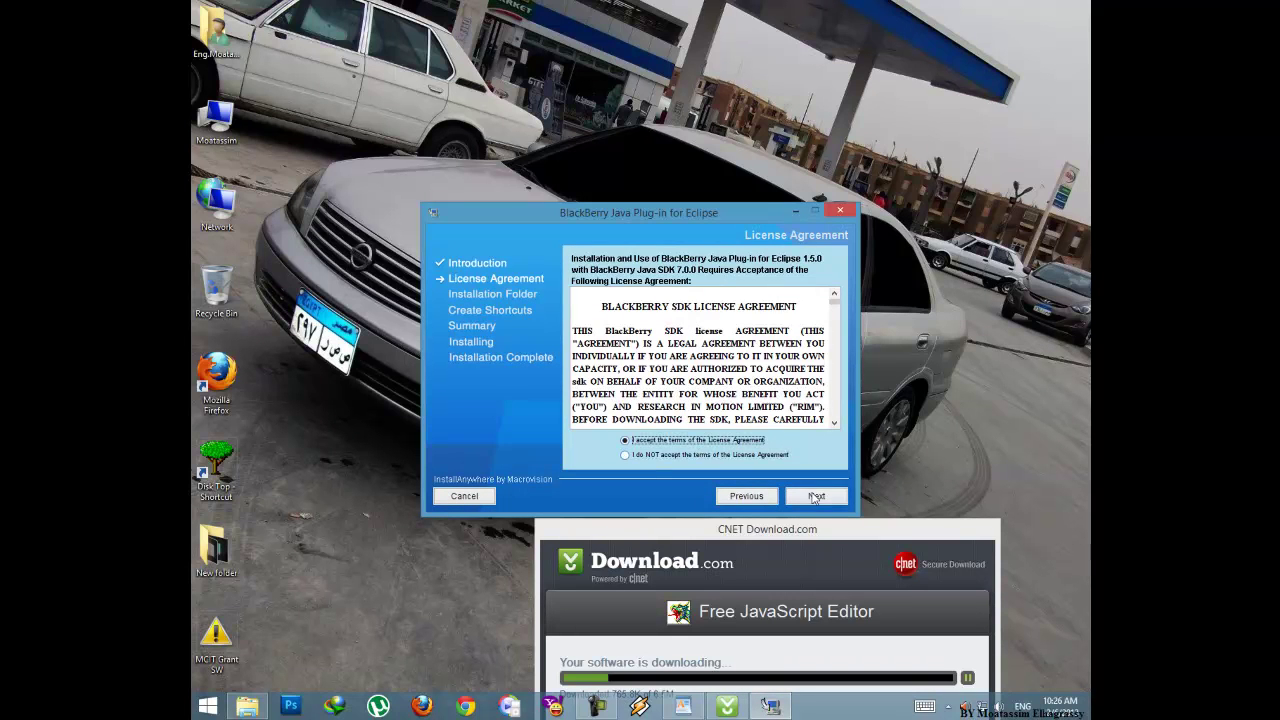
pyautogui.click(812, 496)
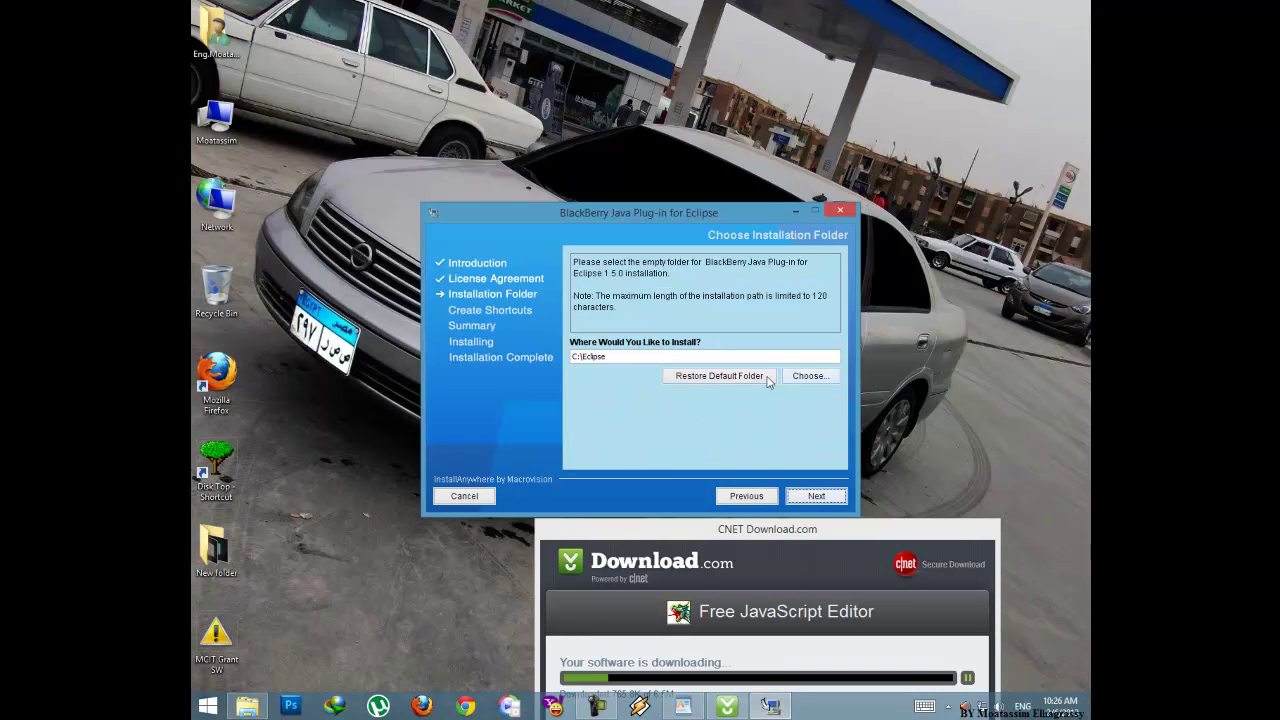
pyautogui.click(797, 496)
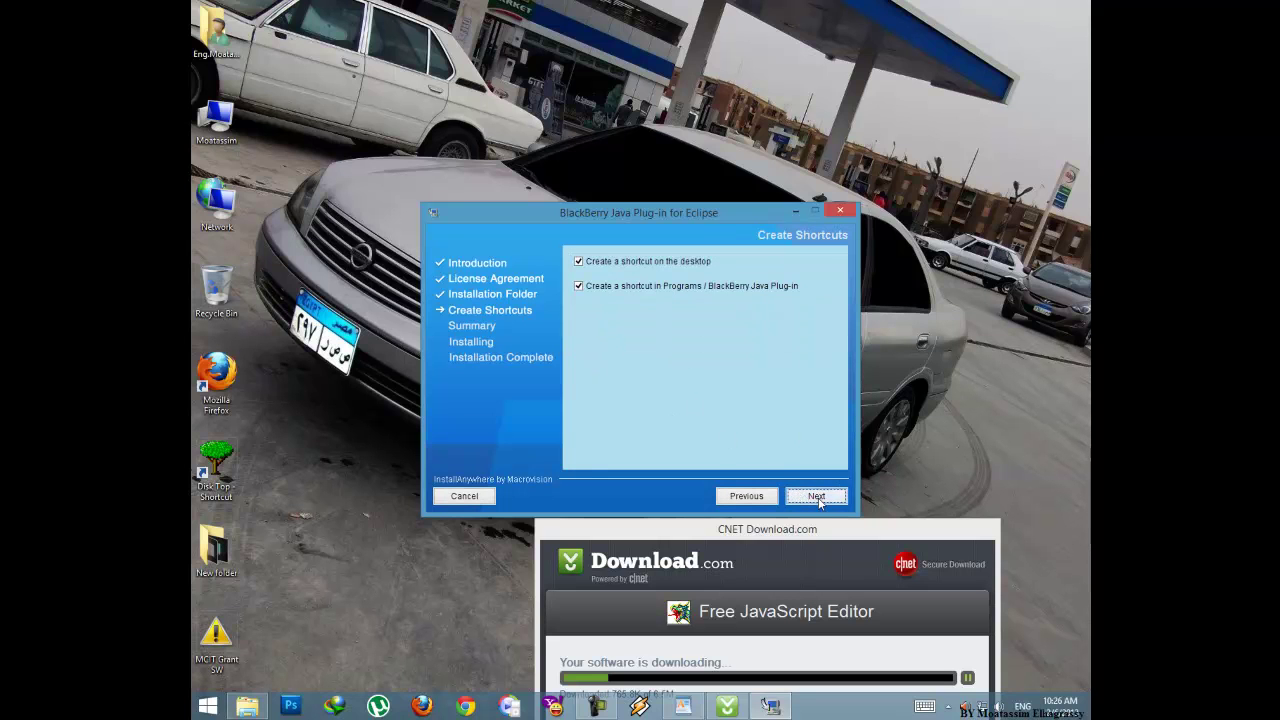
pyautogui.click(812, 497)
pyautogui.click(812, 497)
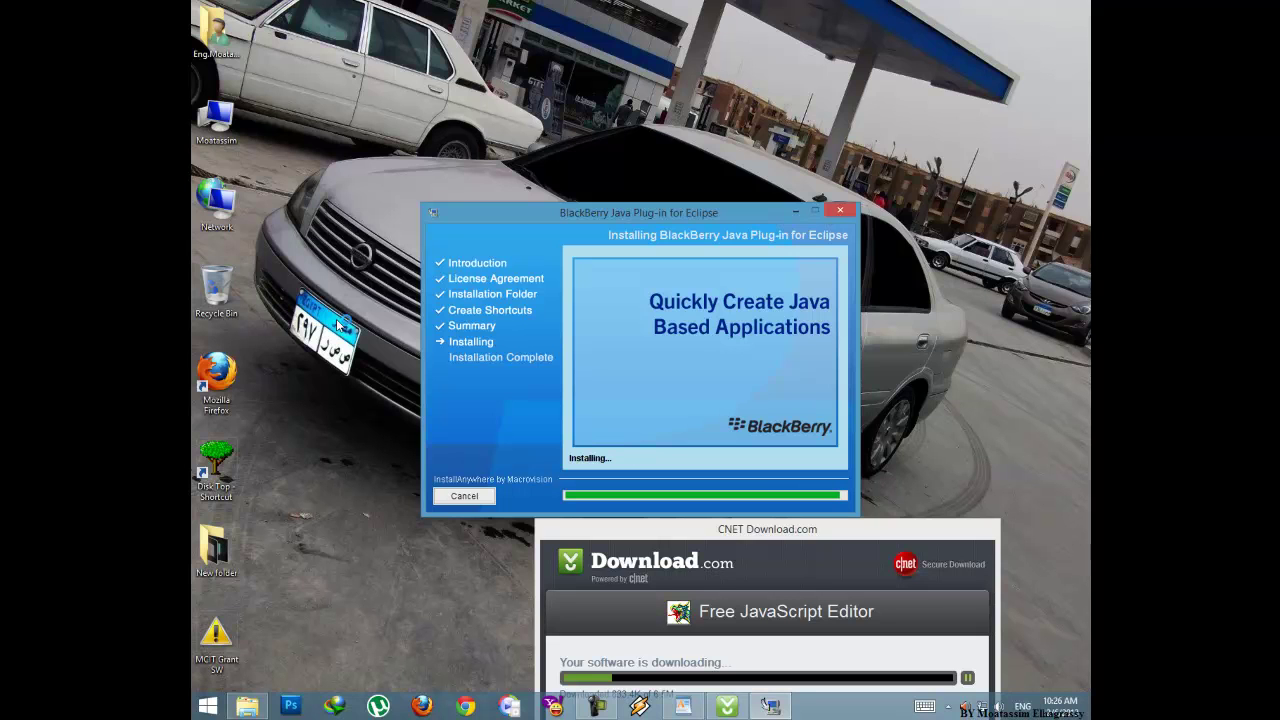
# Move the BlackBerry installer window aside and check the shortcuts inside the MCIT Grant SW desktop folder.
pyautogui.click(338, 326)
pyautogui.moveTo(576, 214); pyautogui.dragTo(520, 97)
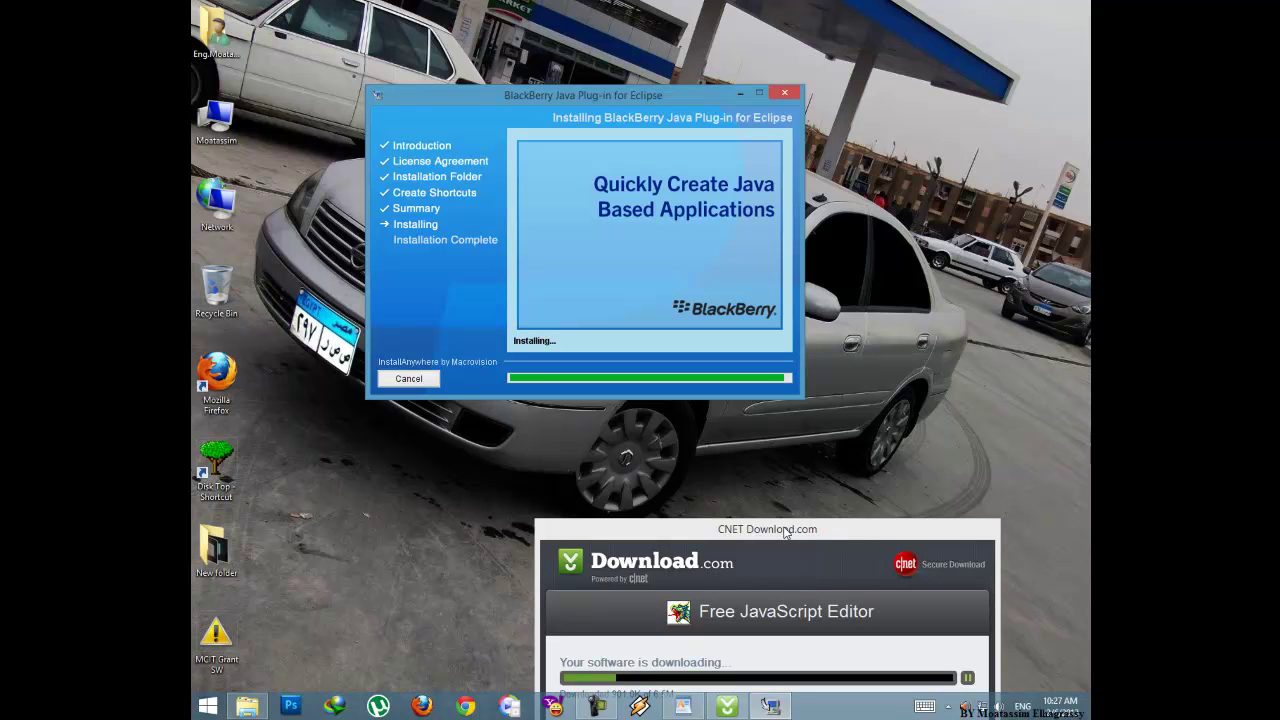
pyautogui.doubleClick(216, 638)
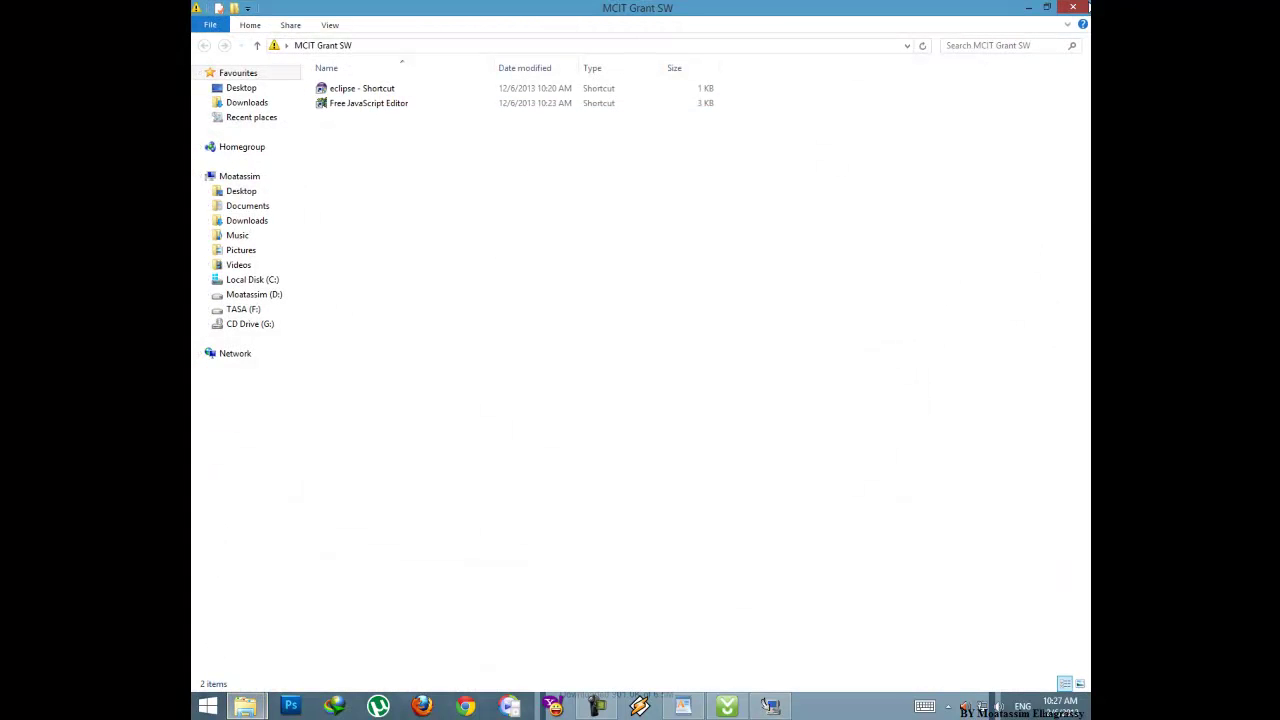
pyautogui.click(1073, 7)
# Cancel the Free JavaScript Editor download and exit the CNET installer.
pyautogui.moveTo(937, 505); pyautogui.dragTo(954, 285)
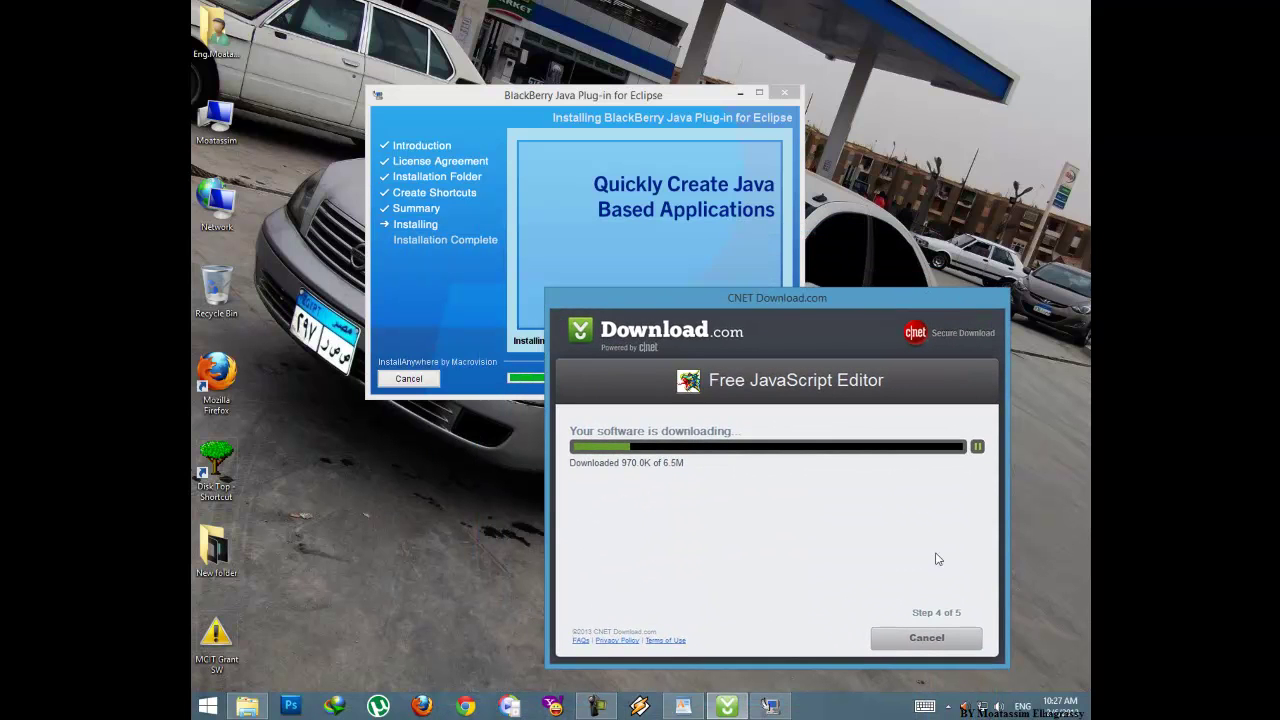
pyautogui.click(922, 634)
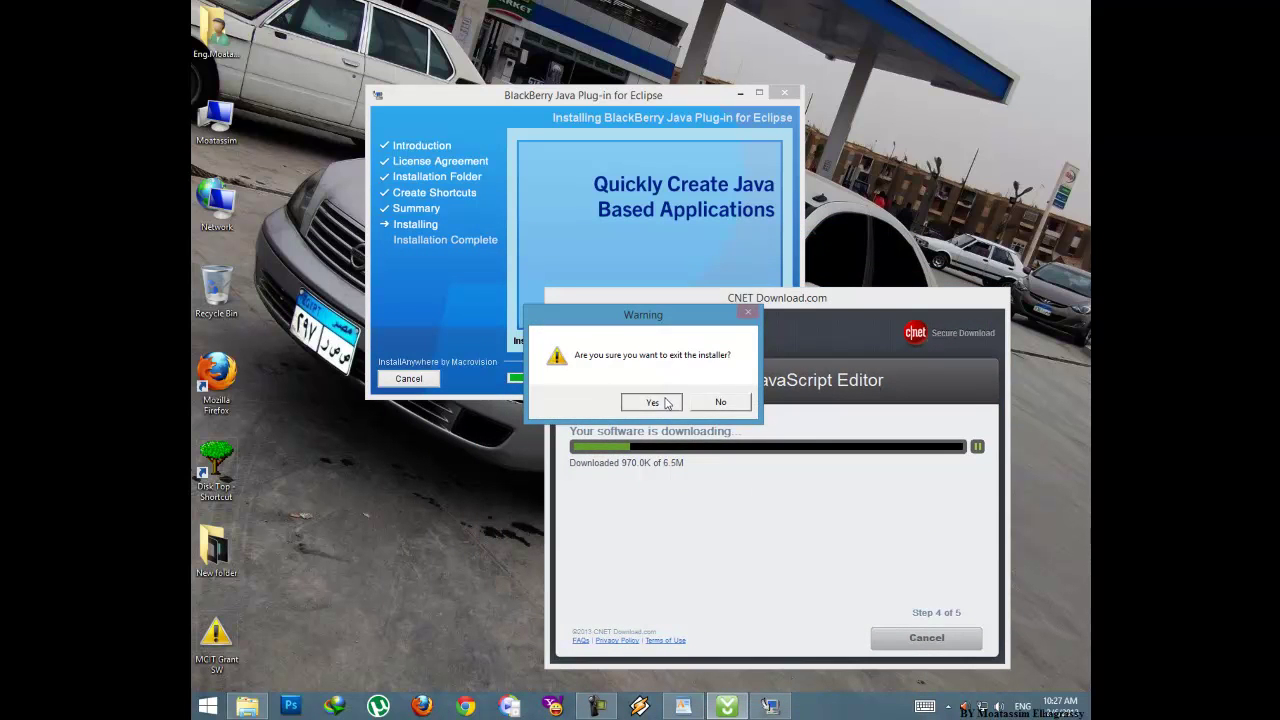
pyautogui.click(652, 402)
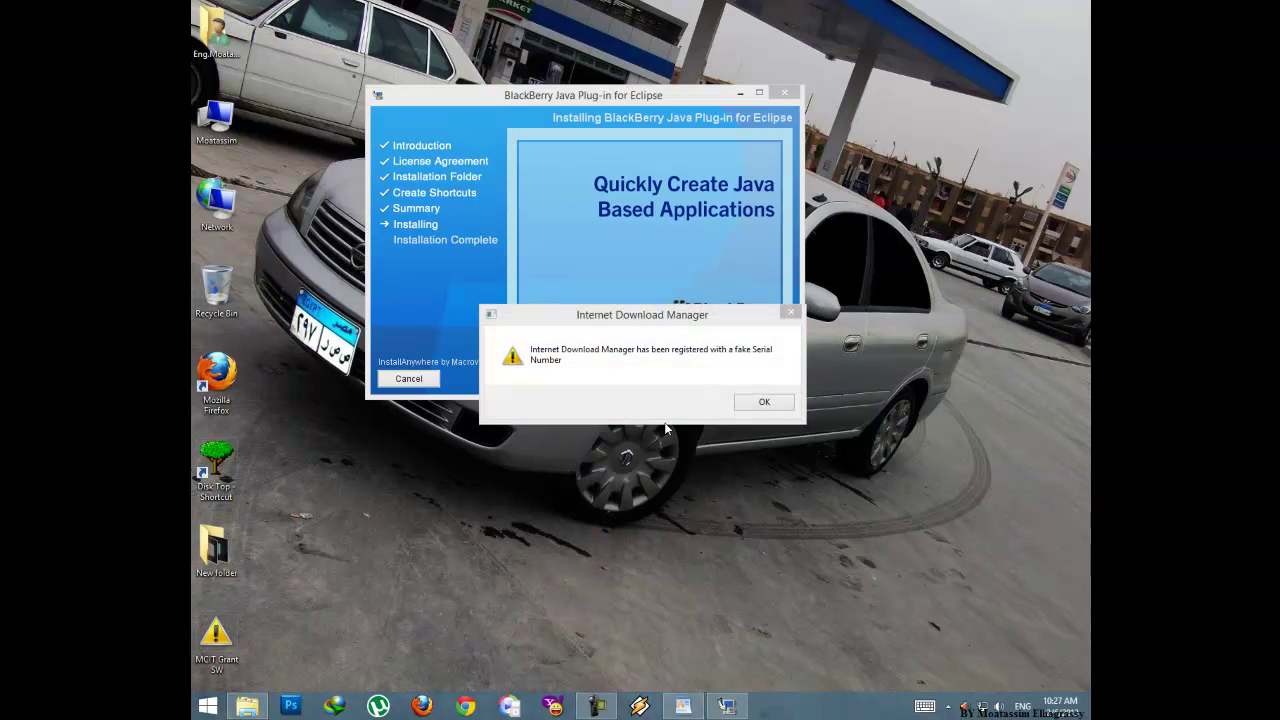
# Dismiss the Internet Download Manager notice, and finish the BlackBerry Java Plug-in installation without starting Eclipse.
pyautogui.moveTo(713, 318); pyautogui.dragTo(939, 516)
pyautogui.click(990, 600)
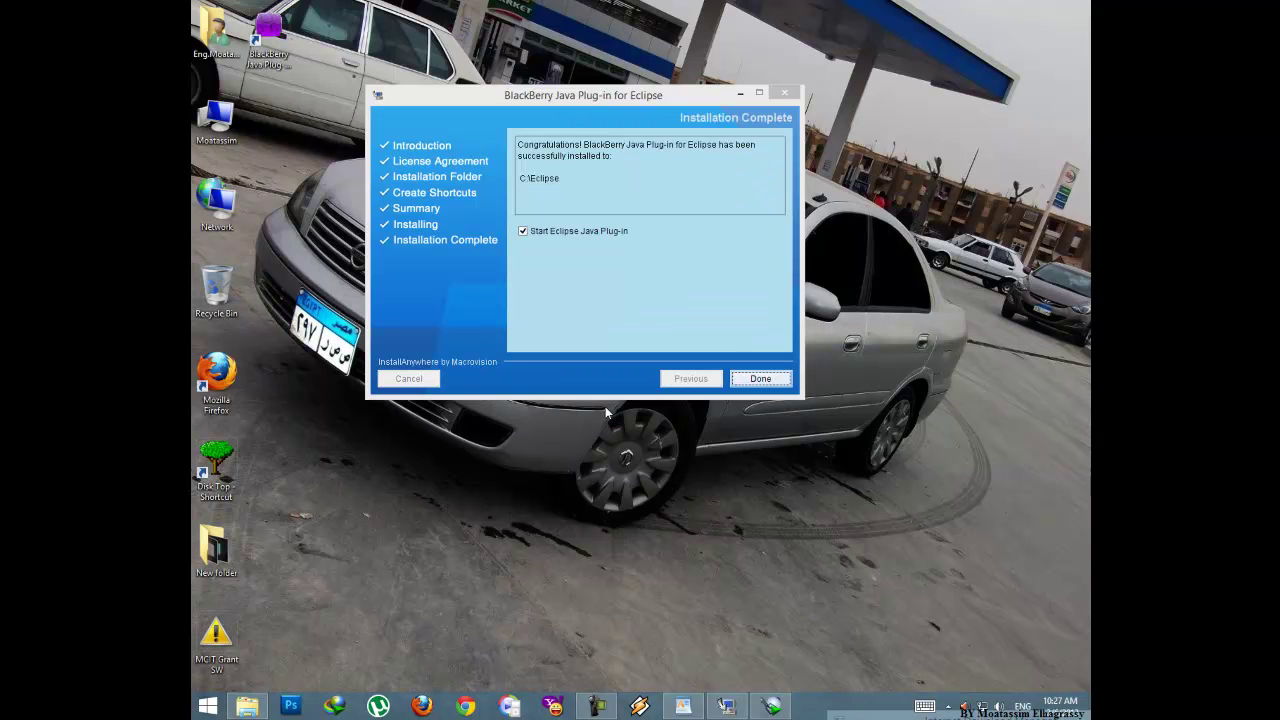
pyautogui.click(522, 231)
pyautogui.click(761, 378)
# In WordPad, add the closing lines "bs 5als" and "Thanks 4 watching", and sign off with the author's name.
pyautogui.click(683, 706)
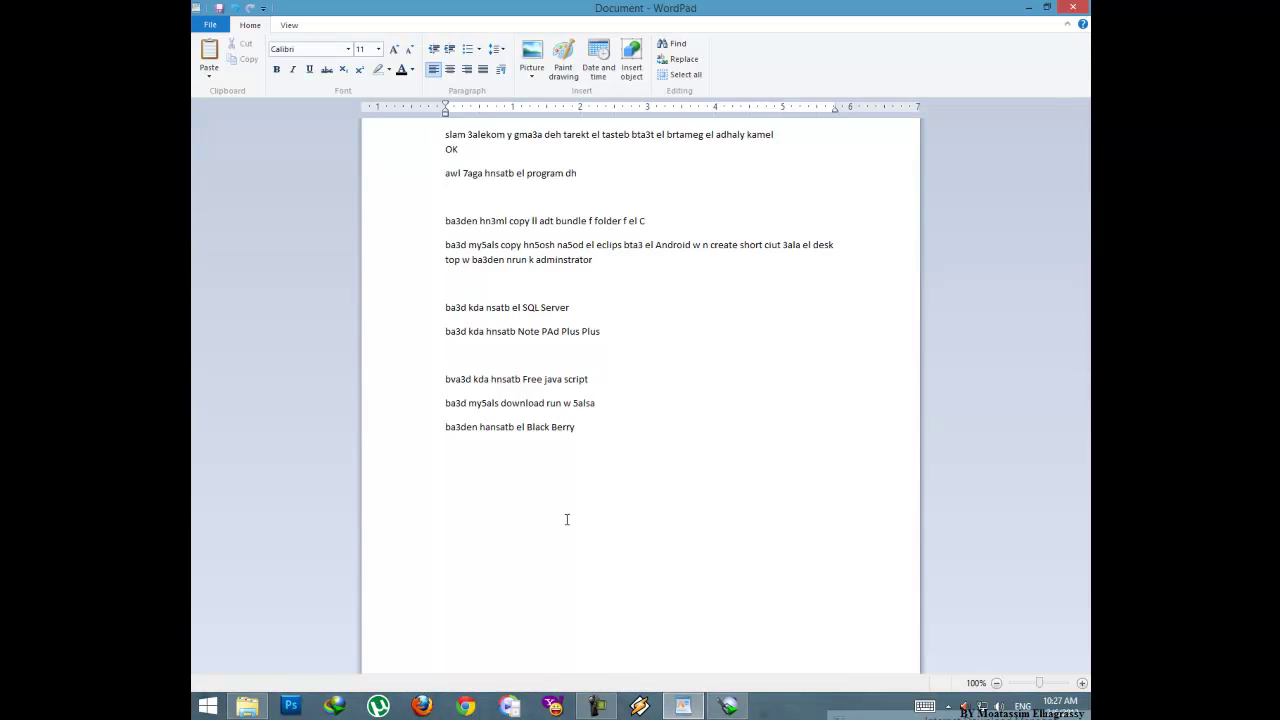
pyautogui.write('bs 5alsa')
pyautogui.press('BackSpace')
pyautogui.press('Return')
pyautogui.write('Thanjs')
pyautogui.press('BackSpace')
pyautogui.press('BackSpace')
pyautogui.write('kds')
pyautogui.press('BackSpace')
pyautogui.write('s 4 watching')
pyautogui.press('Return')
pyautogui.write('tasa elharta')
pyautogui.press('BackSpace')
pyautogui.press('BackSpace')
pyautogui.press('BackSpace')
pyautogui.write('grassy')
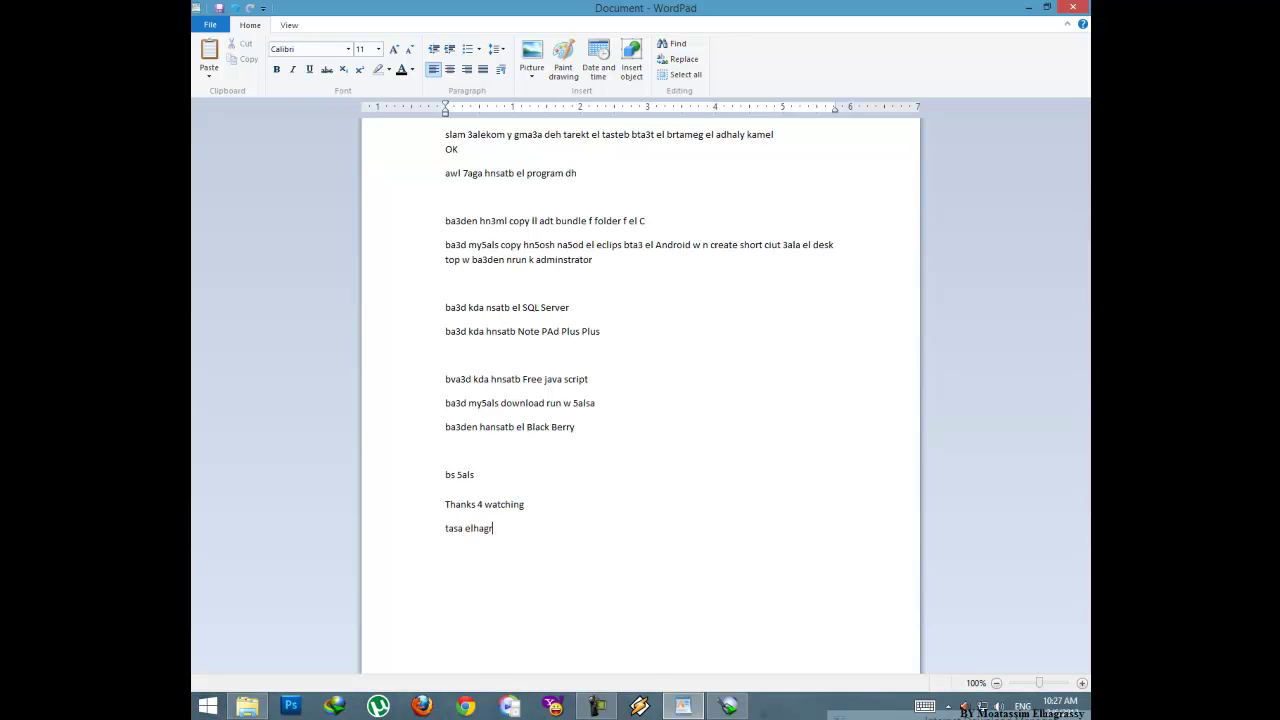
pyautogui.press('Return')
# Close the WordPad document and choose to save its changes.
pyautogui.click(1073, 7)
pyautogui.click(620, 352)
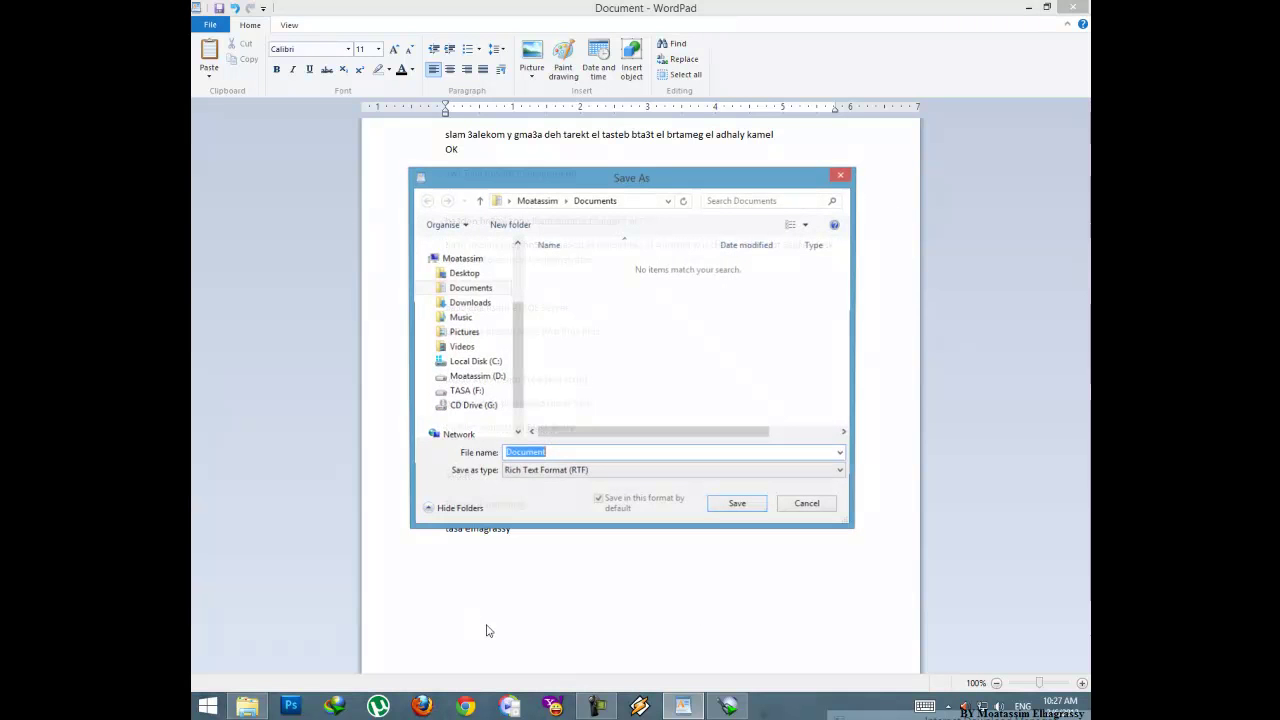